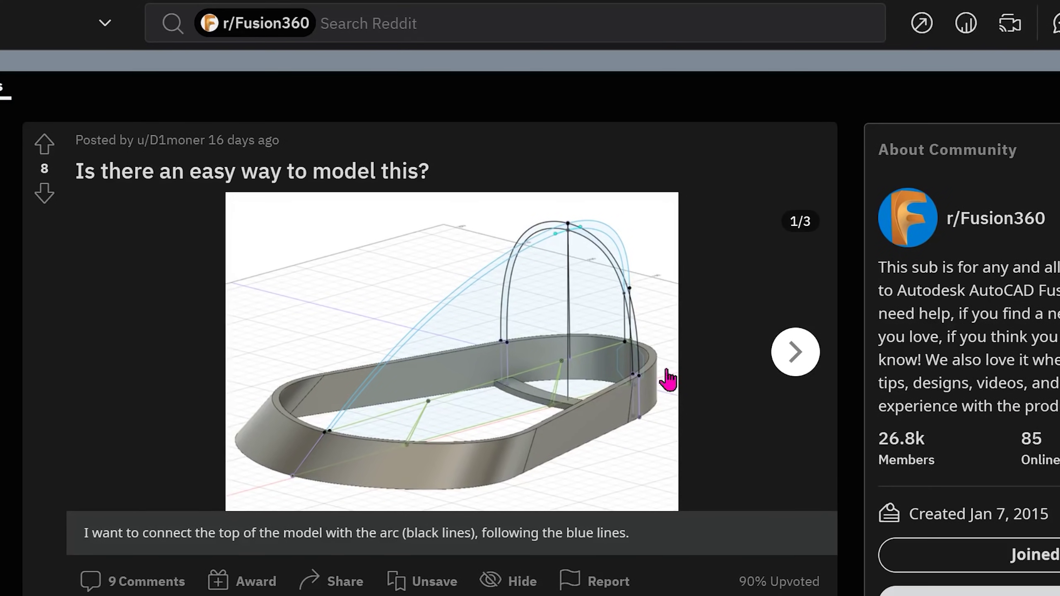
Page the Reddit gallery forward to images 2/3 and 3/3, then back to the red stick photo.
left_click(796, 352)
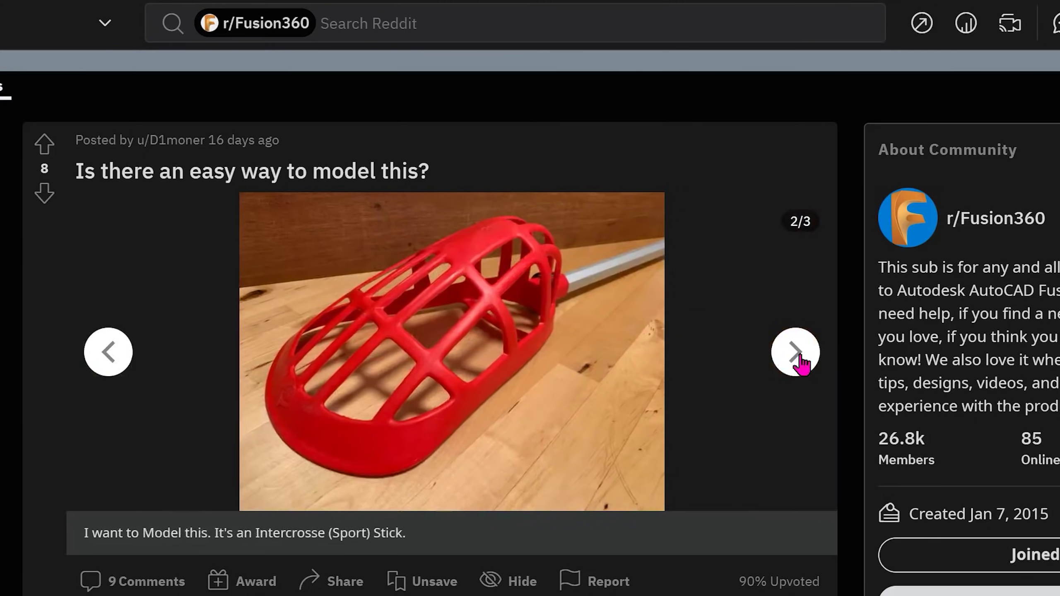
left_click(797, 355)
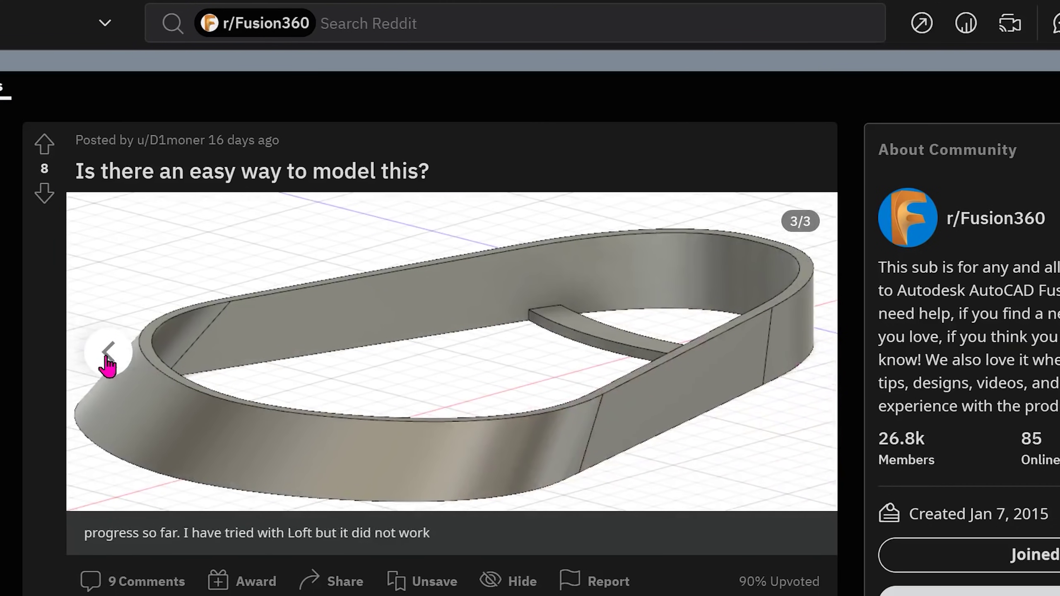
left_click(108, 353)
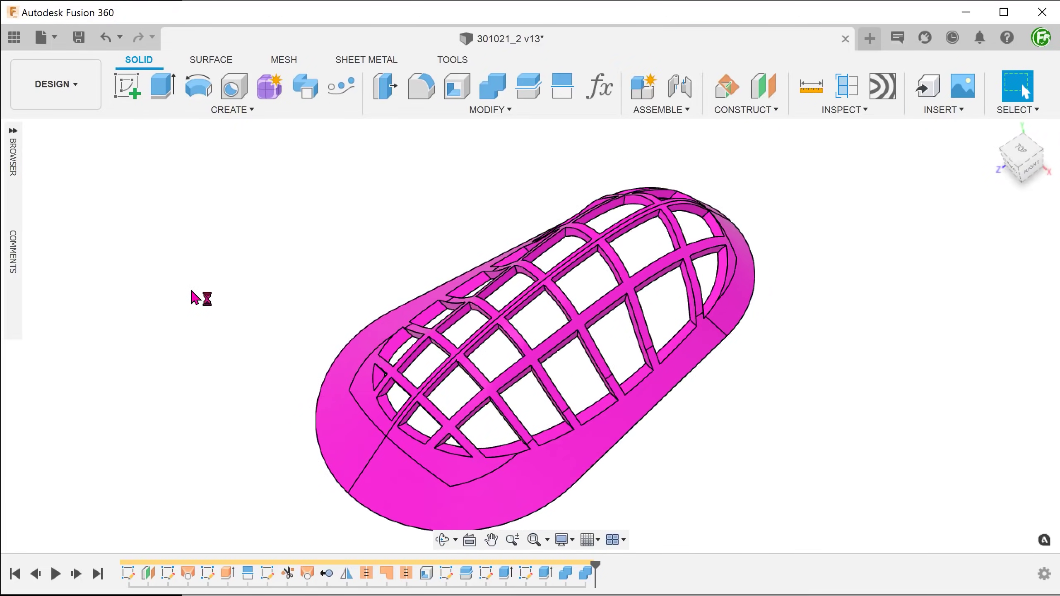
Switch the finished stick head design to the rendering workspace.
left_click(50, 96)
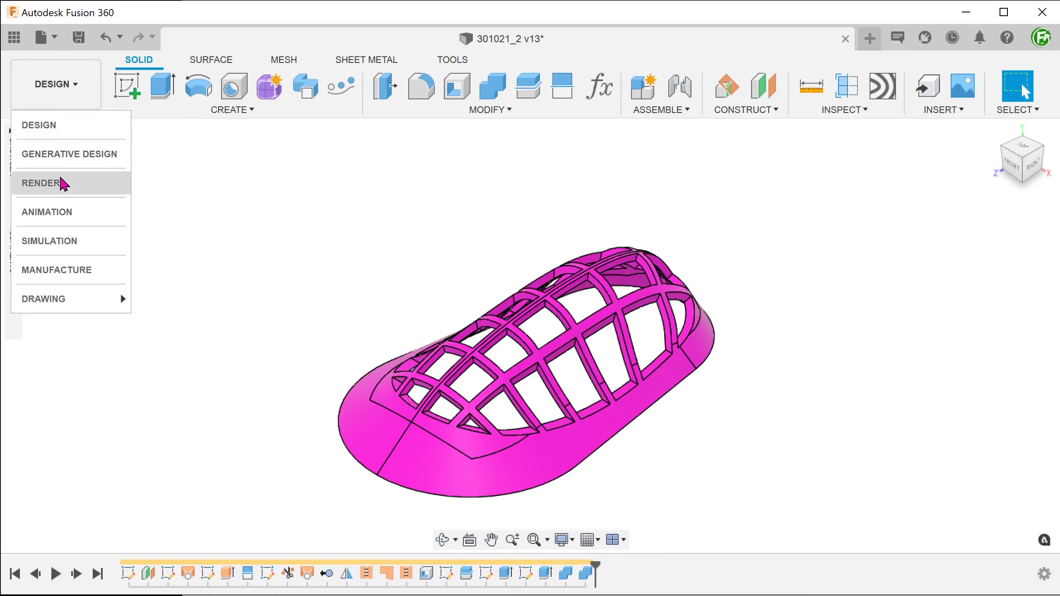
left_click(61, 183)
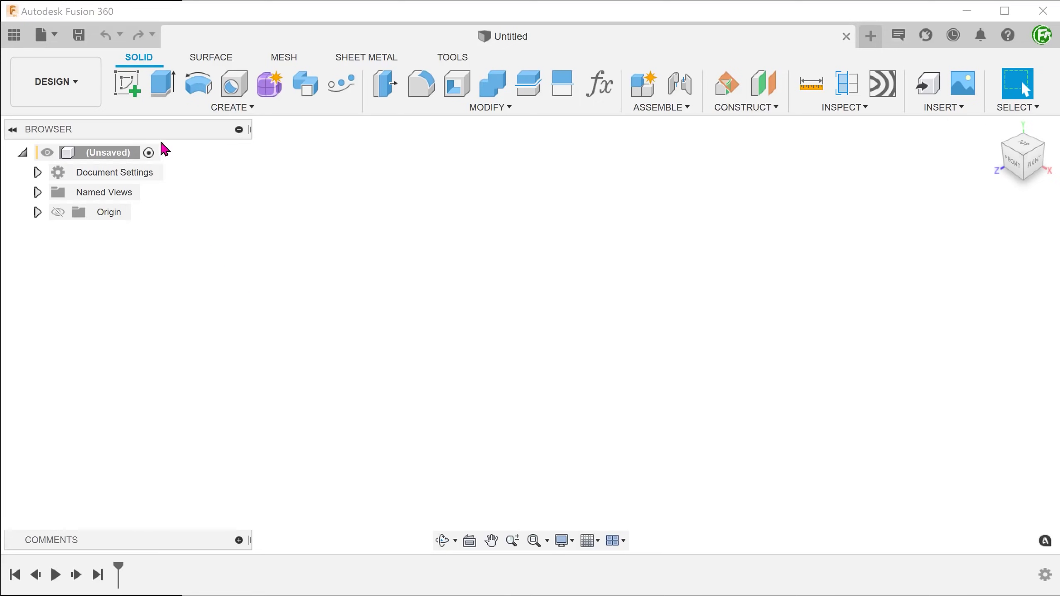
On the XZ plane, draw a center-to-center slot running down from the origin.
left_click(128, 83)
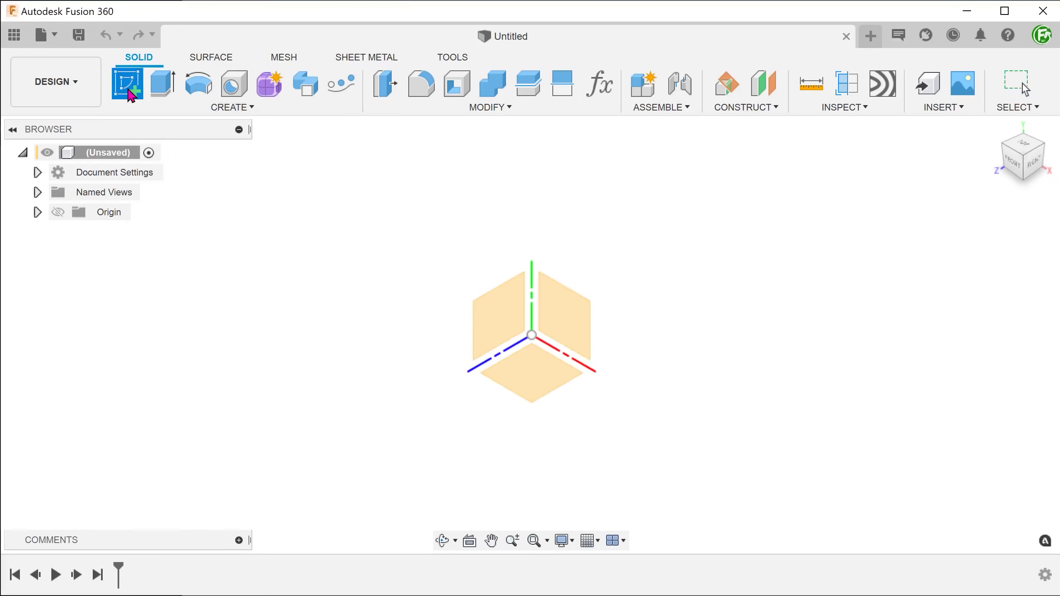
left_click(524, 373)
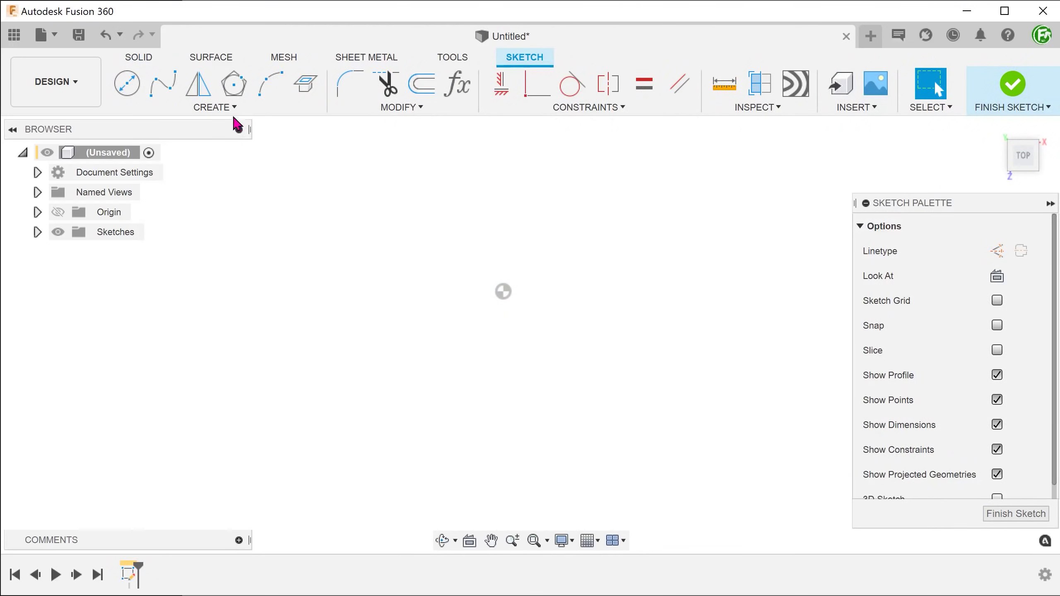
left_click(220, 108)
mouse_move(225, 225)
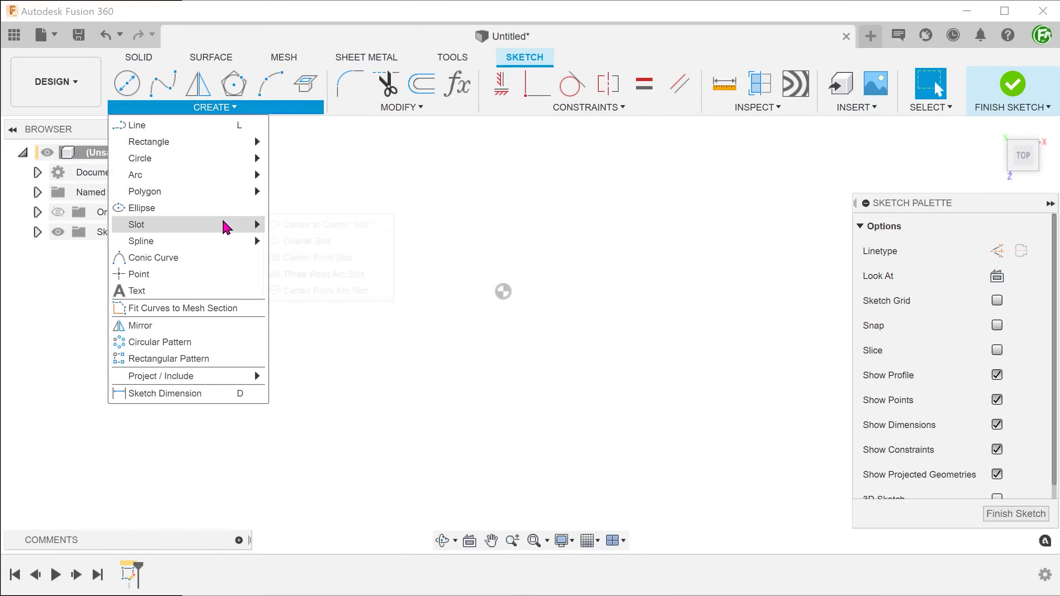
left_click(347, 226)
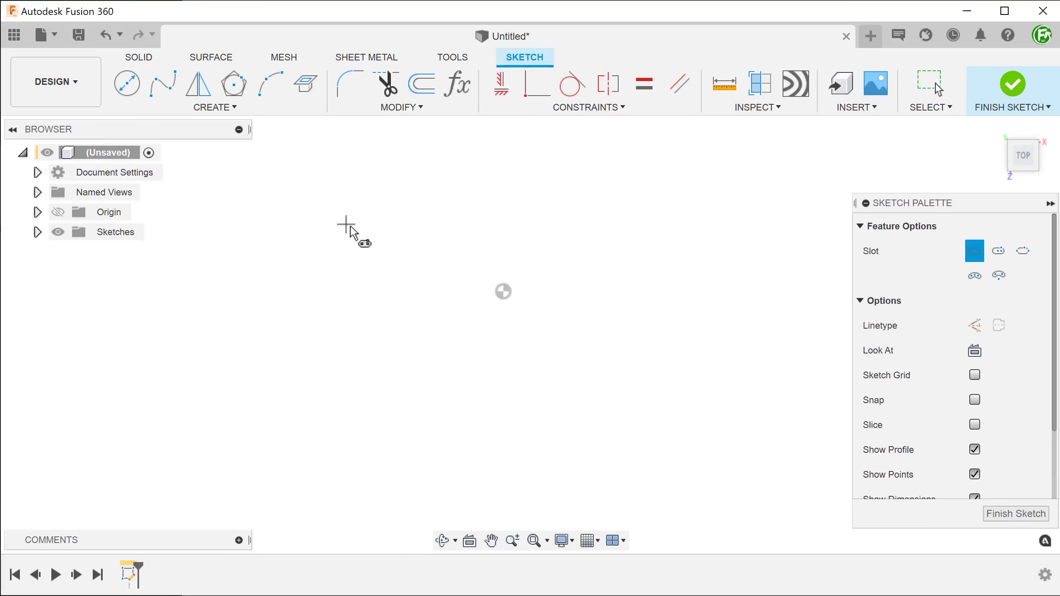
left_click(504, 292)
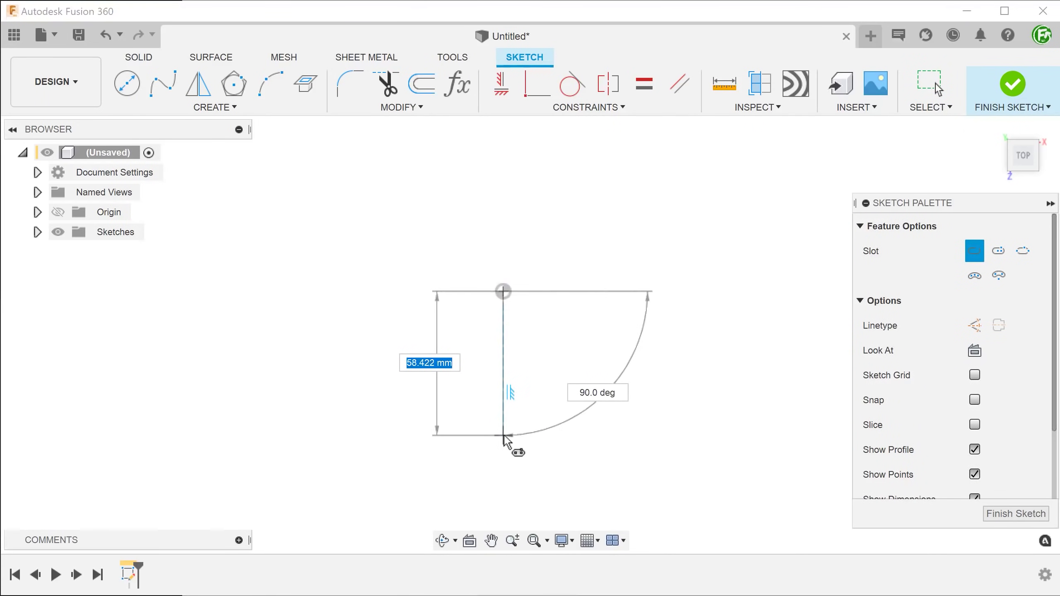
left_click(504, 436)
left_click(583, 478)
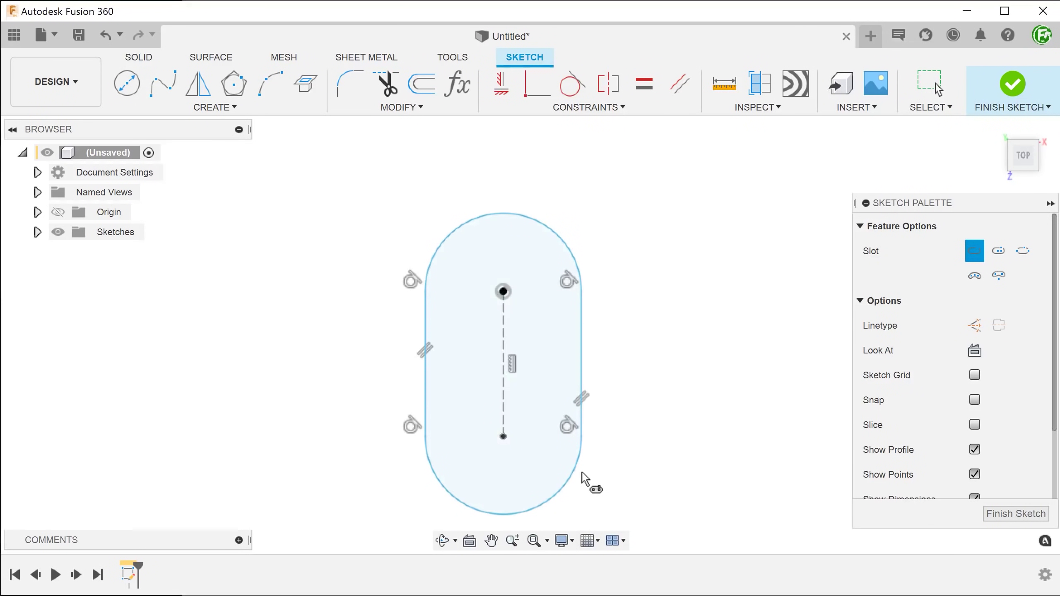
key("Escape")
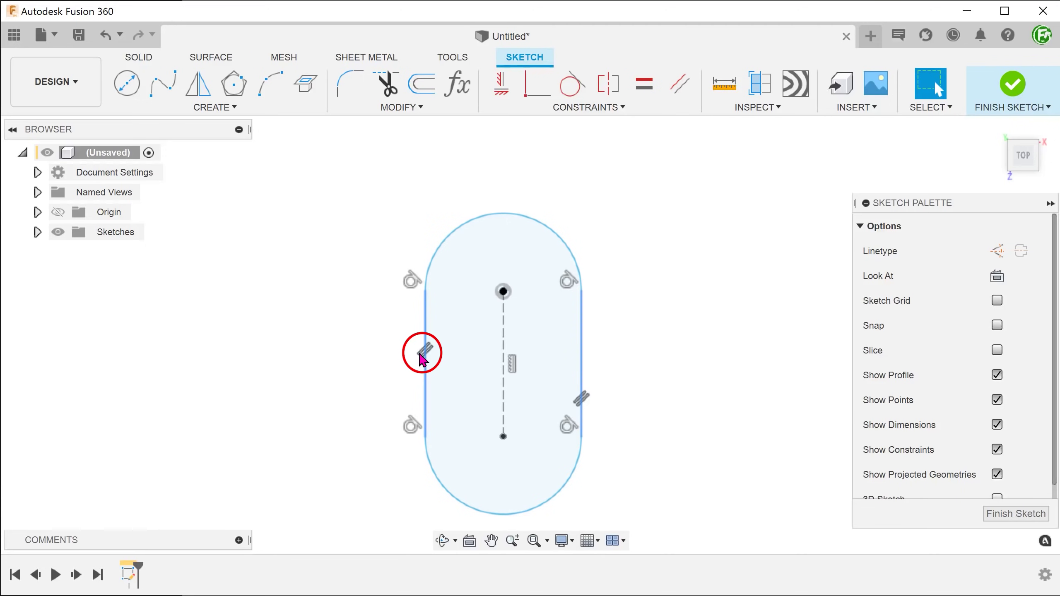
Remove the slot's parallel constraints and drag the lower-left point outward to taper it.
key("Delete")
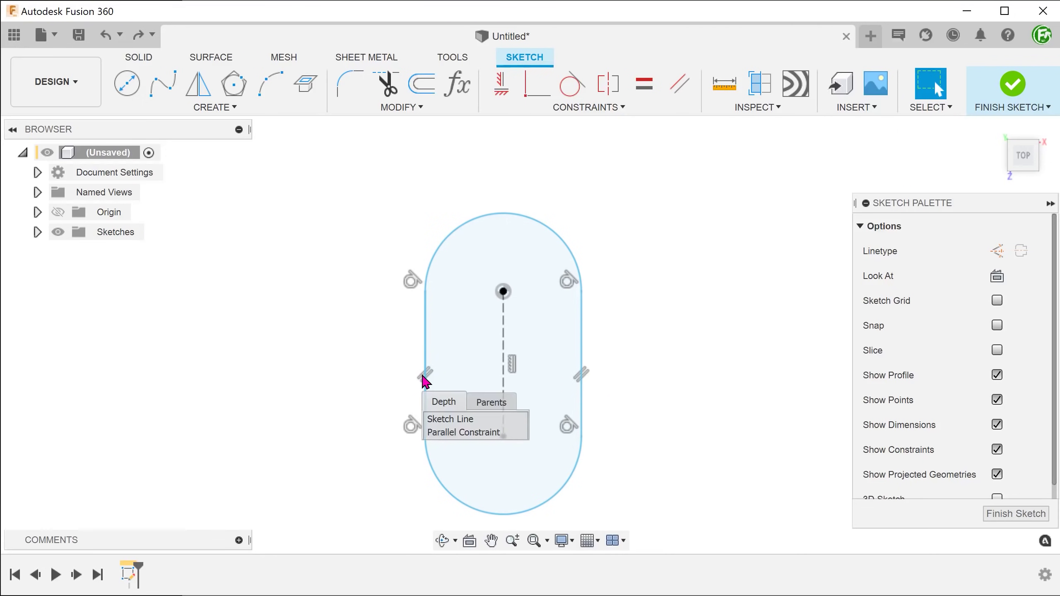
left_click(509, 434)
key("Delete")
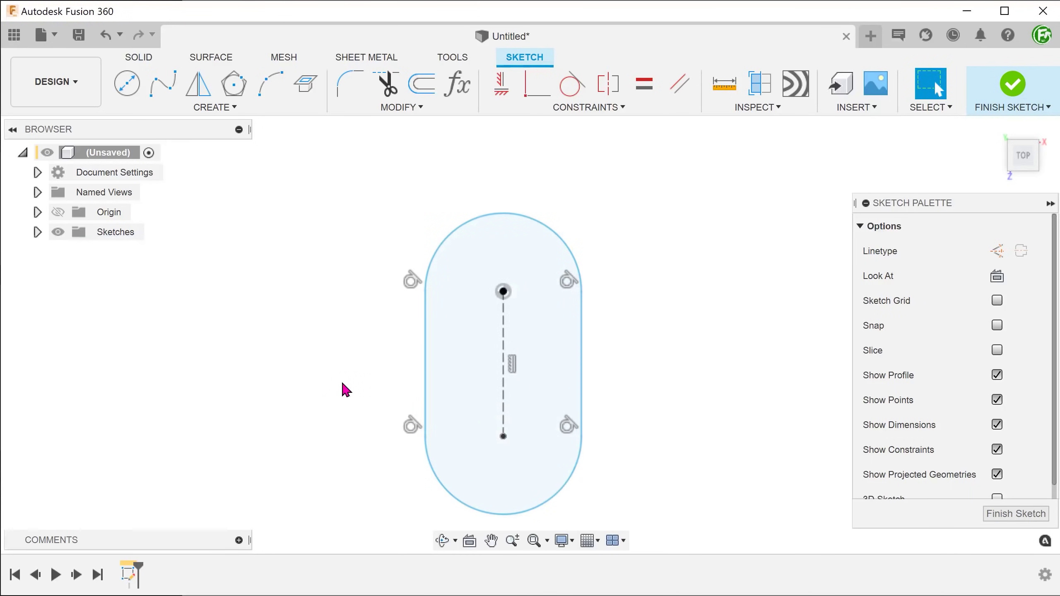
left_click_drag(414, 435, 396, 427)
left_click(283, 394)
middle_click_drag(283, 395, 276, 334)
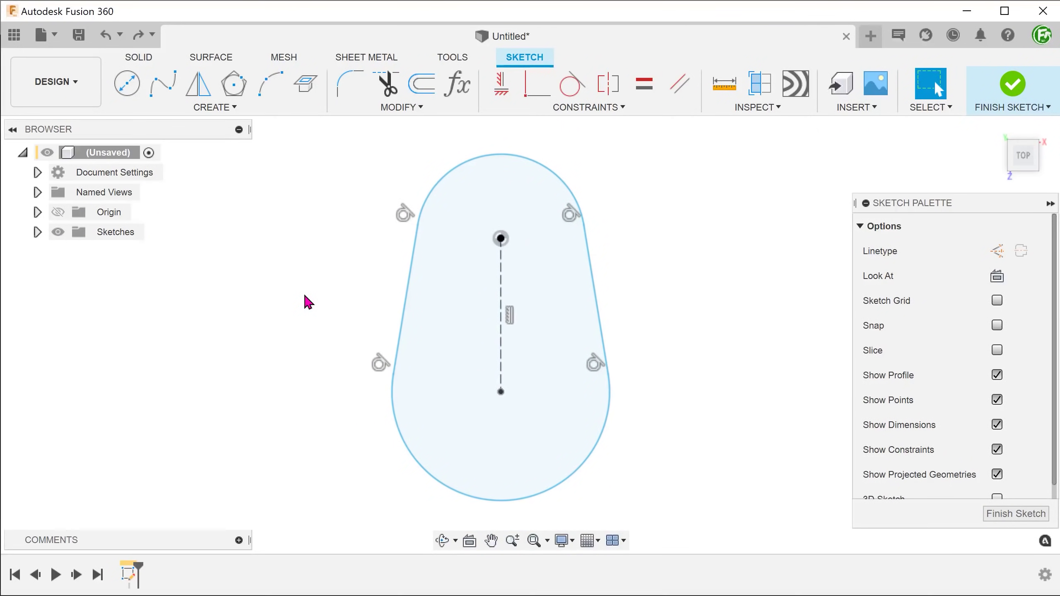
Dimension the top arc to R24 and the side angle to 19°.
key("d")
left_click(562, 182)
left_click(633, 164)
type("24")
key("Return")
left_click(432, 289)
left_click(569, 292)
left_click(509, 376)
type("19")
key("Return")
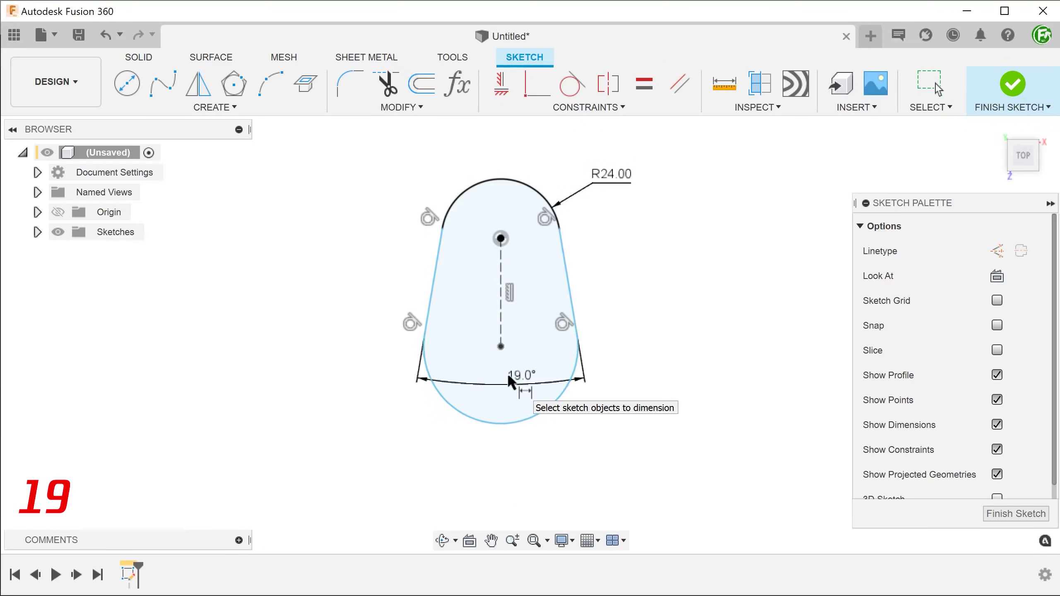
Dimension the bottom arc to R32.5 and finish the sketch.
left_click(470, 419)
left_click(386, 468)
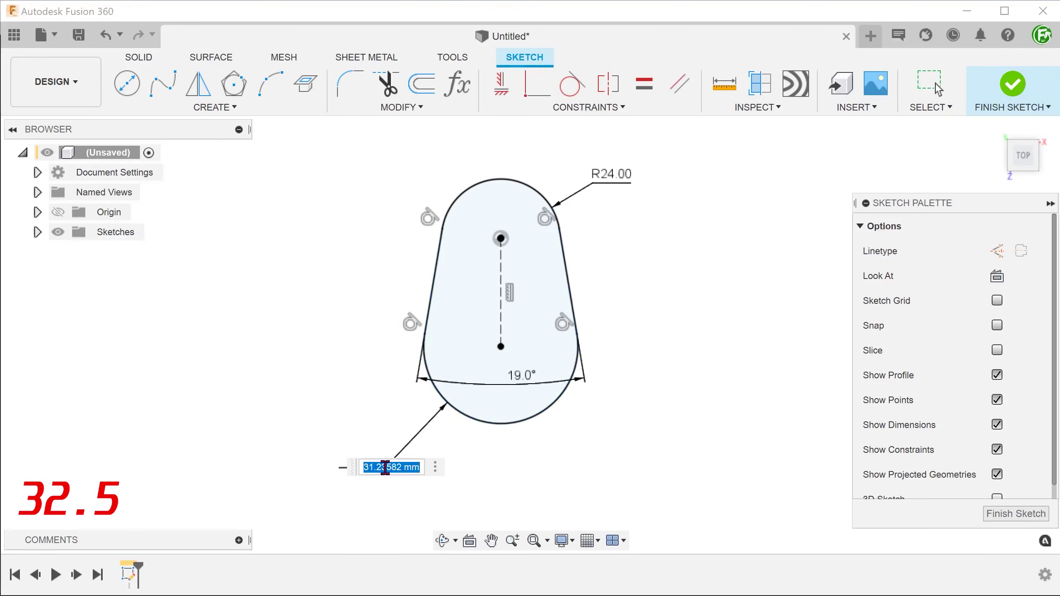
type("32.5")
key("Return")
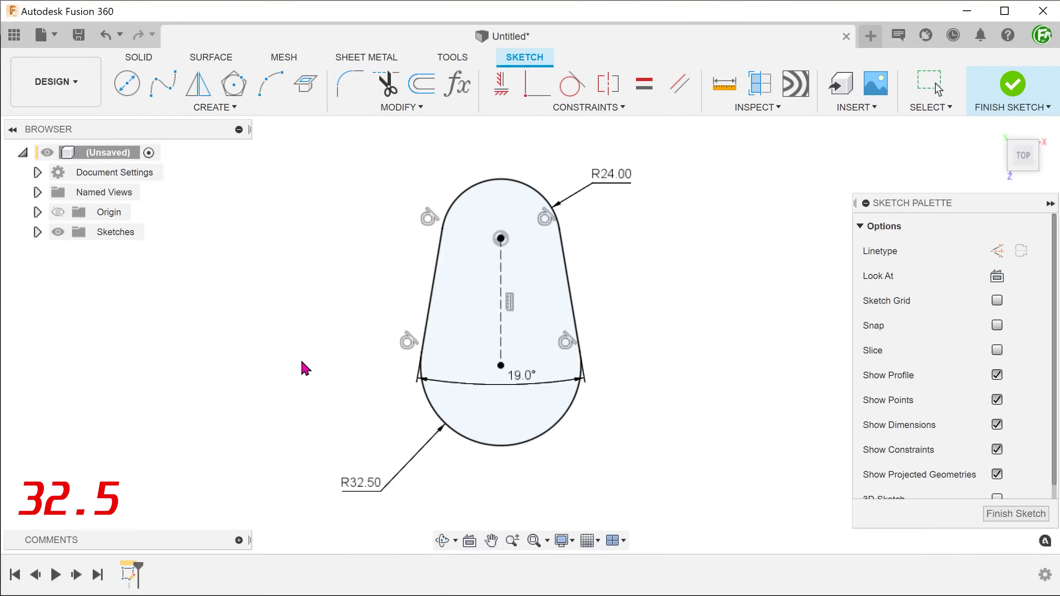
left_click(1012, 83)
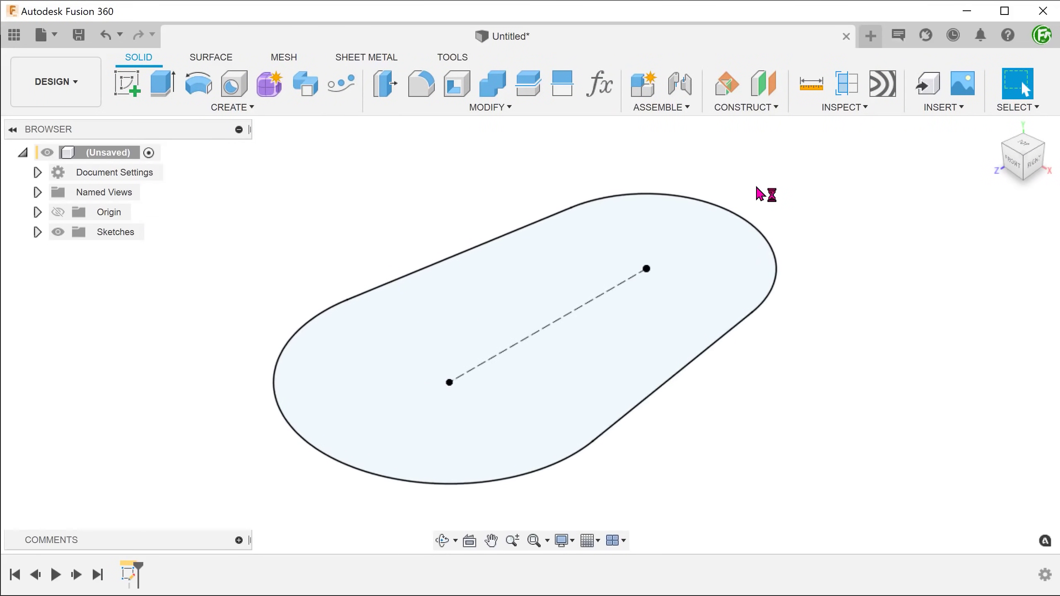
Create a 10 mm offset plane from the tapered slot profile, then return to the home view.
left_click(740, 107)
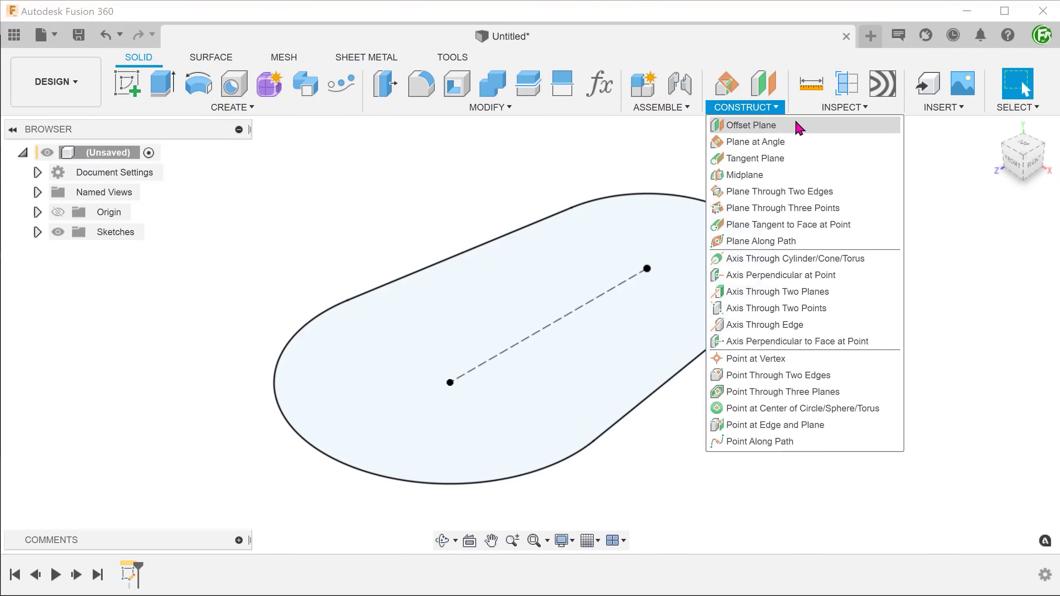
left_click(819, 129)
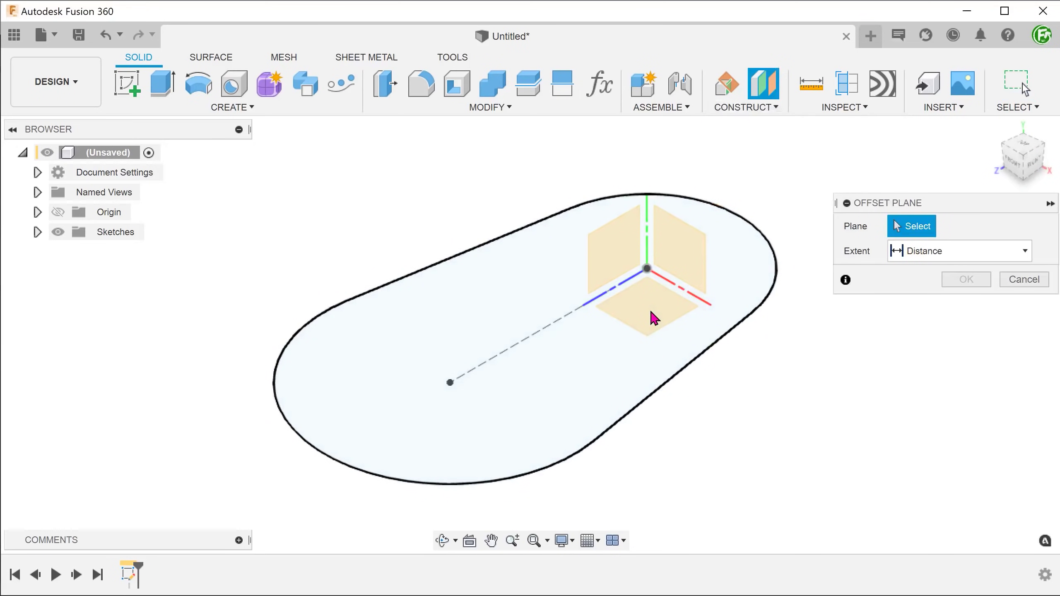
left_click(654, 318)
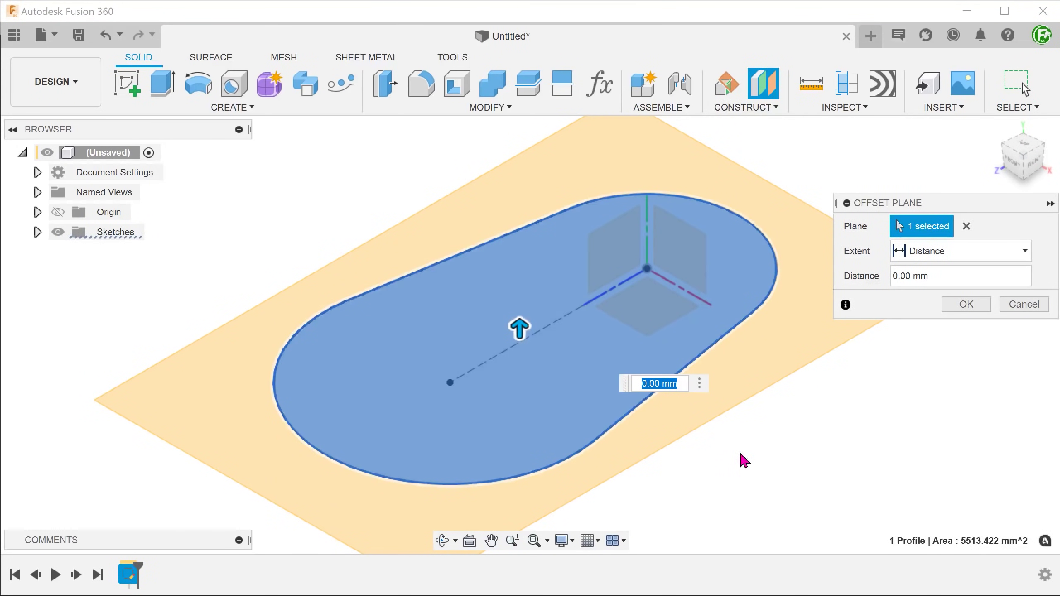
type("10")
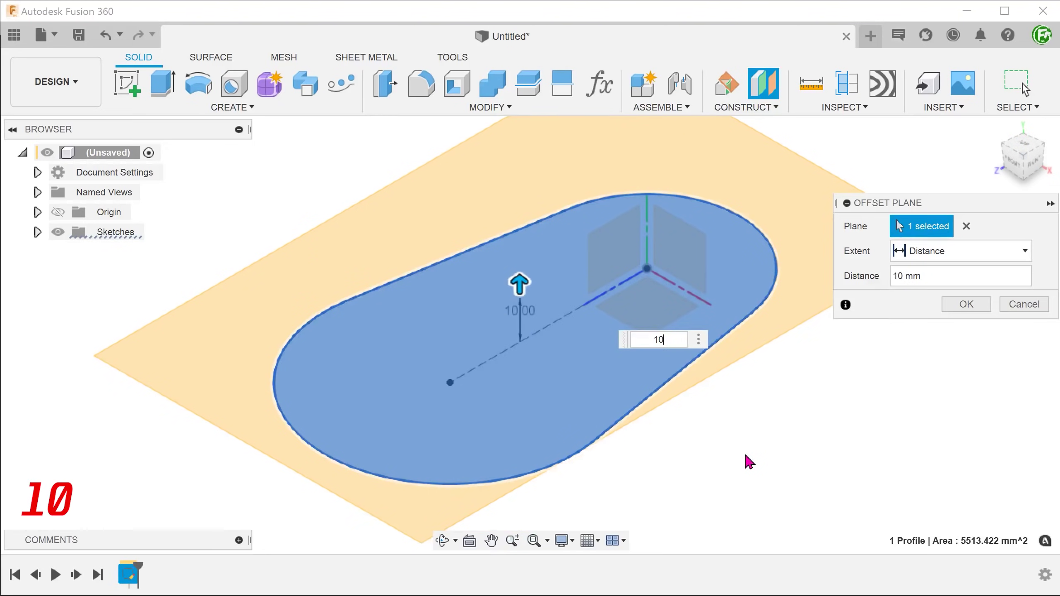
left_click(966, 304)
middle_click_drag(863, 393, 717, 473, "shift")
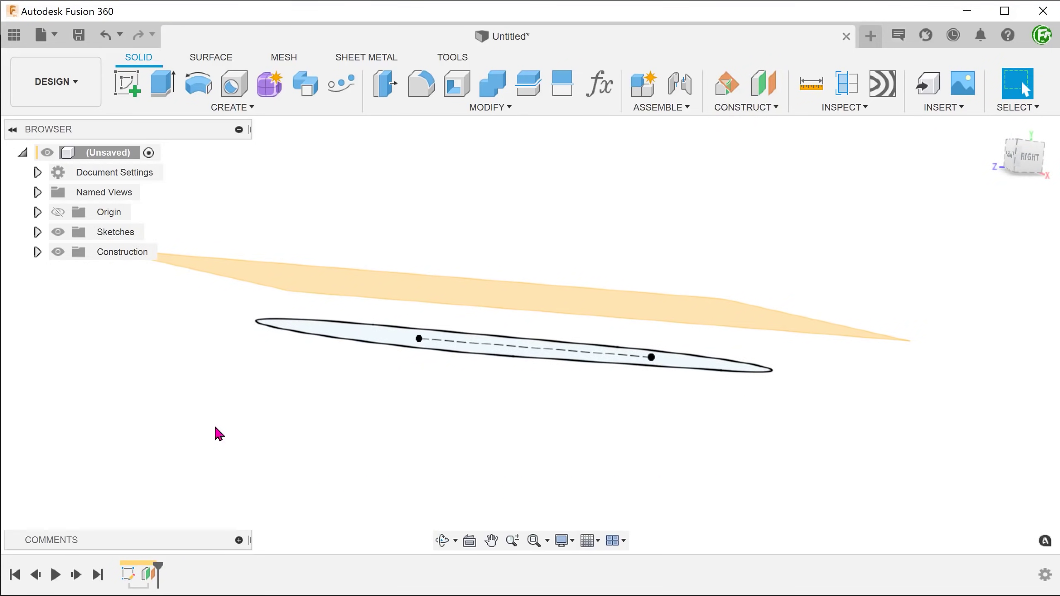
key("F6")
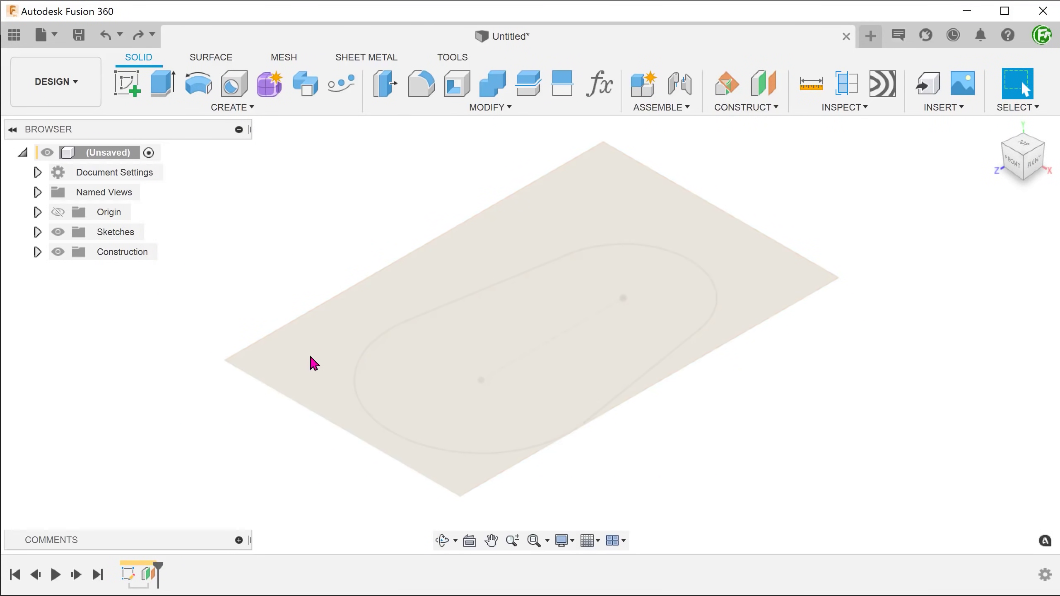
Start a sketch on the offset plane and draw a vertical center-to-center slot.
right_click(314, 362)
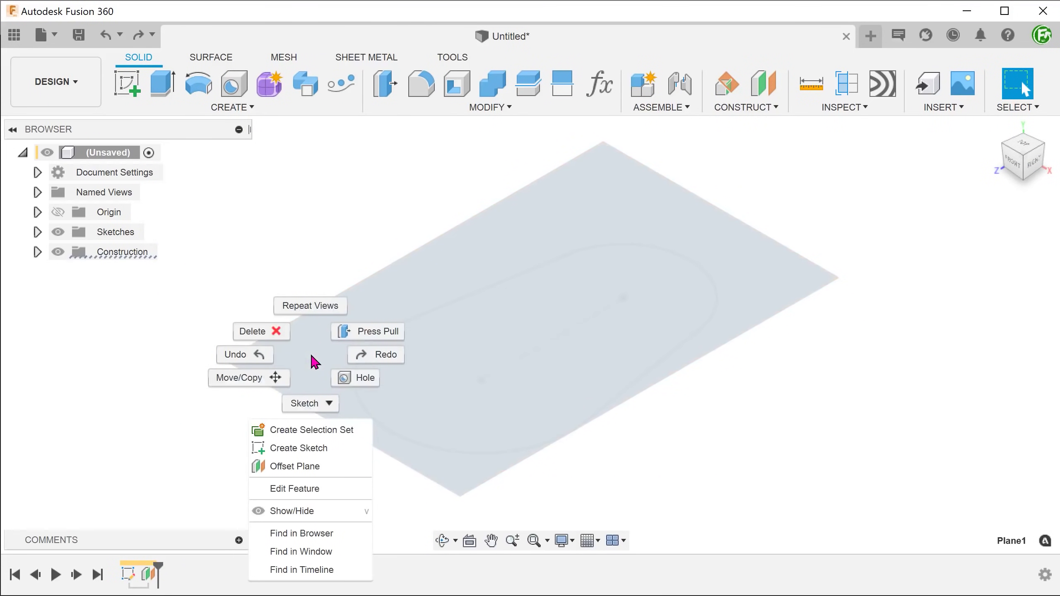
left_click(328, 449)
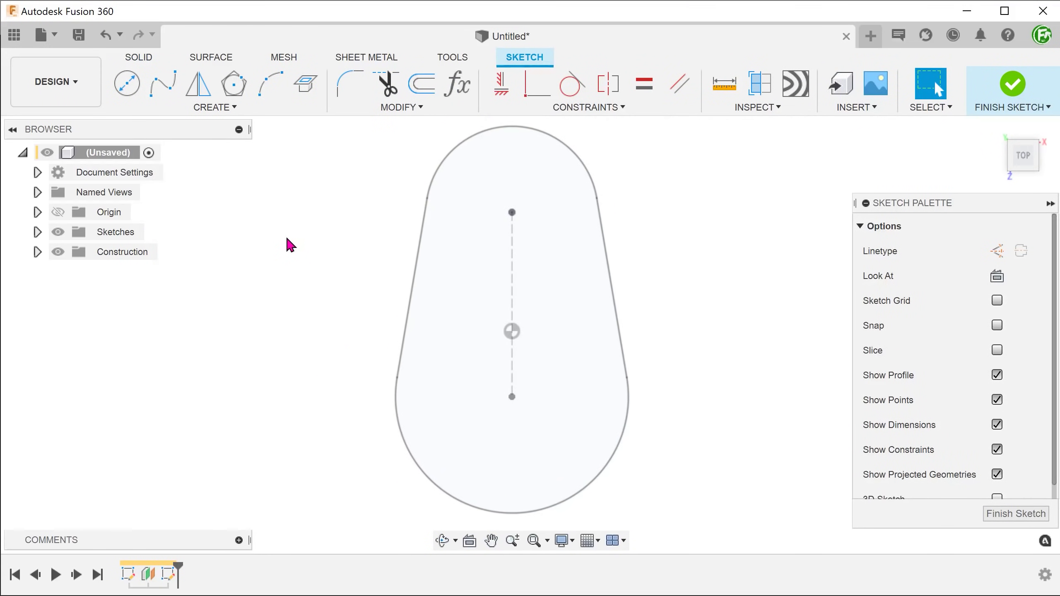
left_click(219, 107)
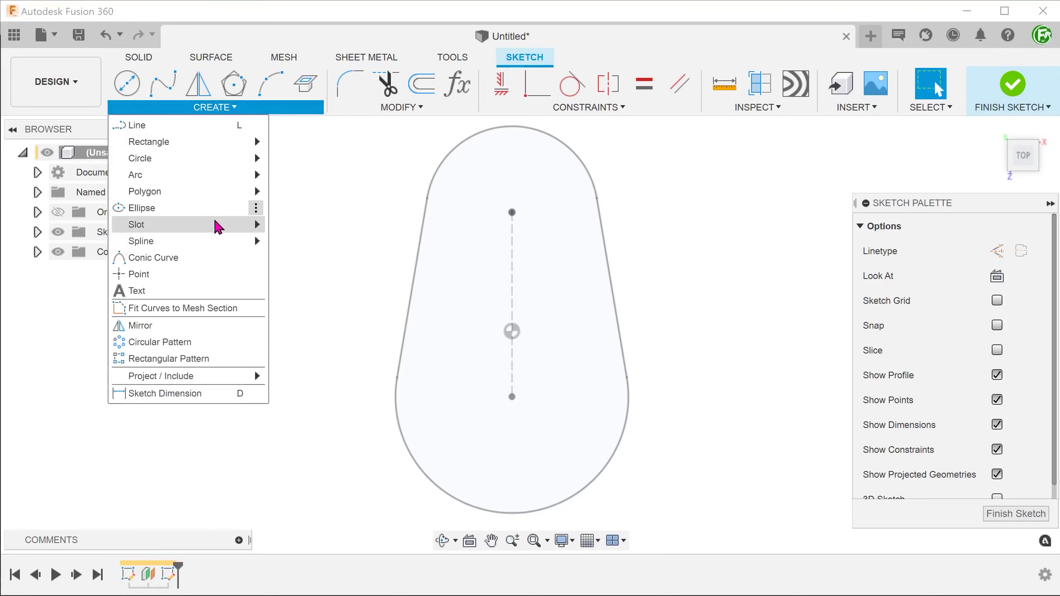
mouse_move(217, 225)
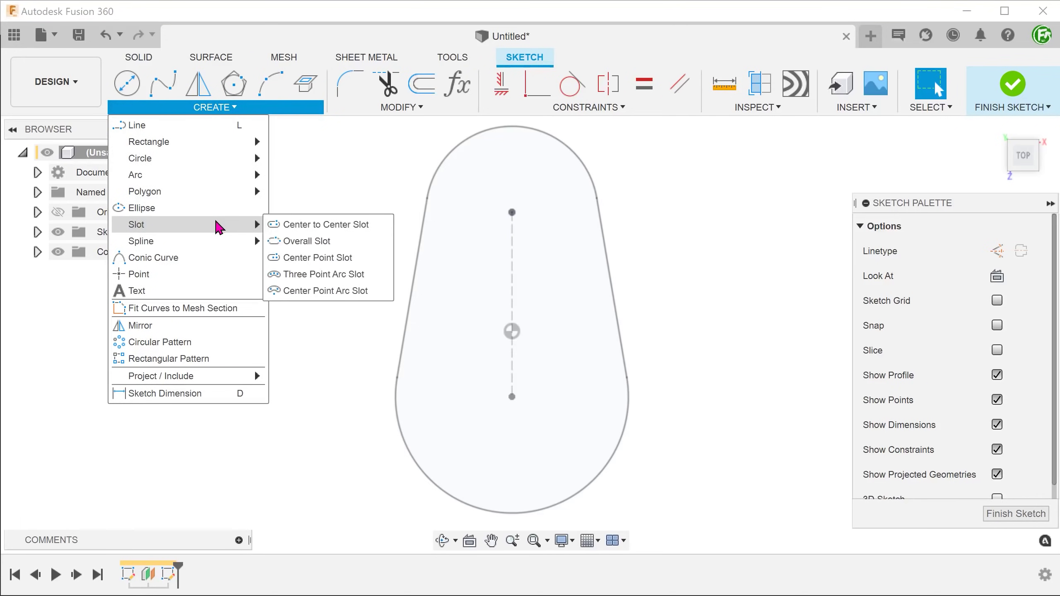
left_click(354, 228)
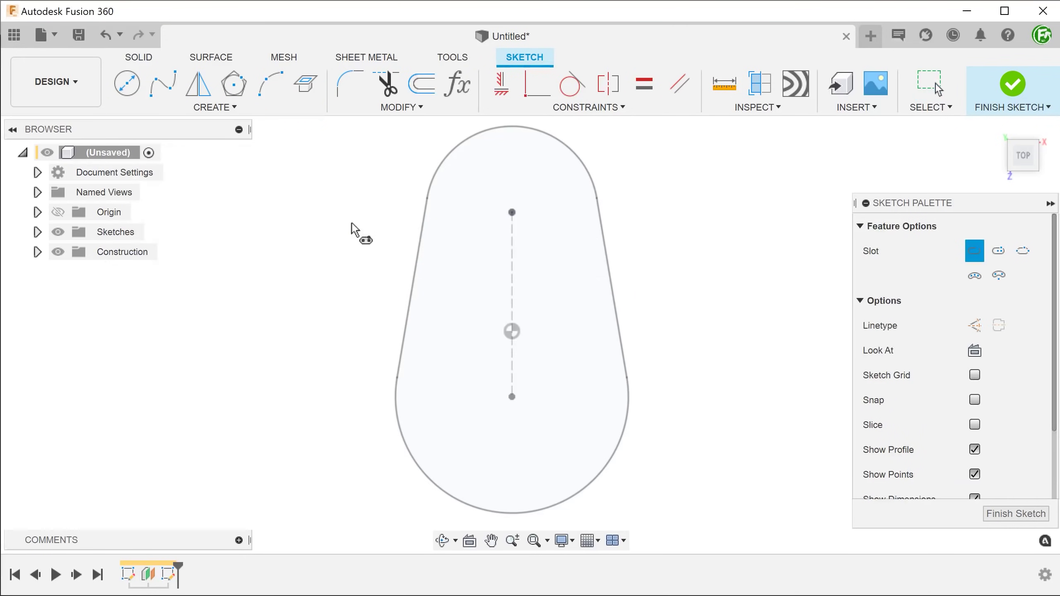
left_click(512, 213)
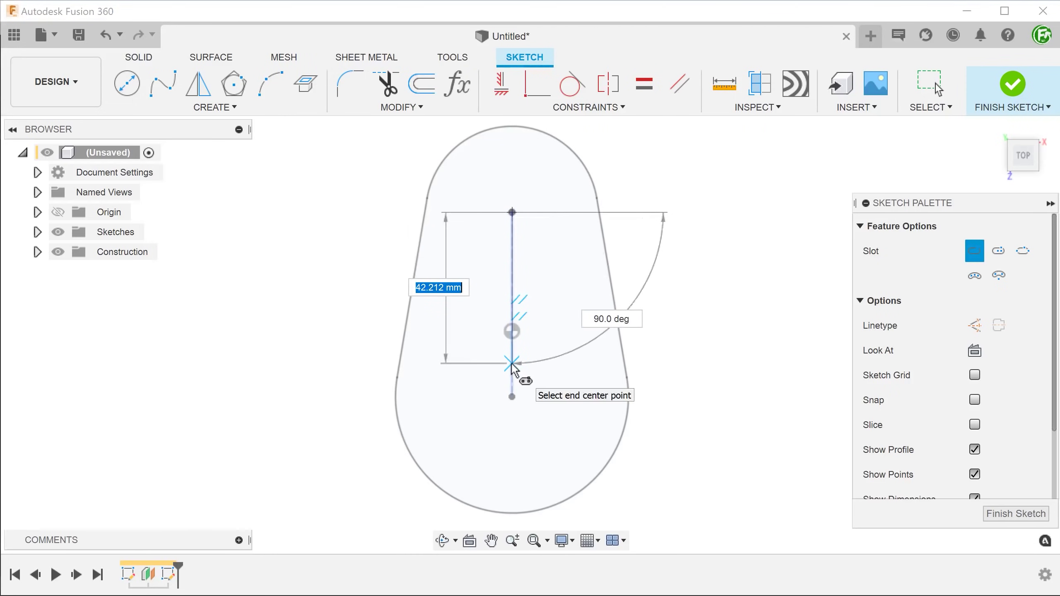
left_click(512, 361)
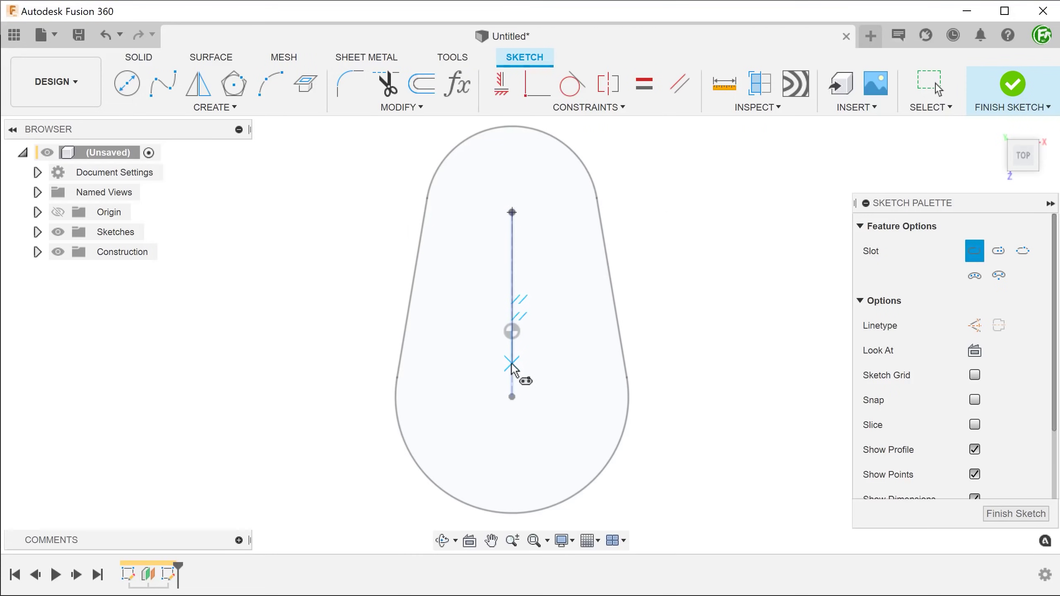
left_click(574, 404)
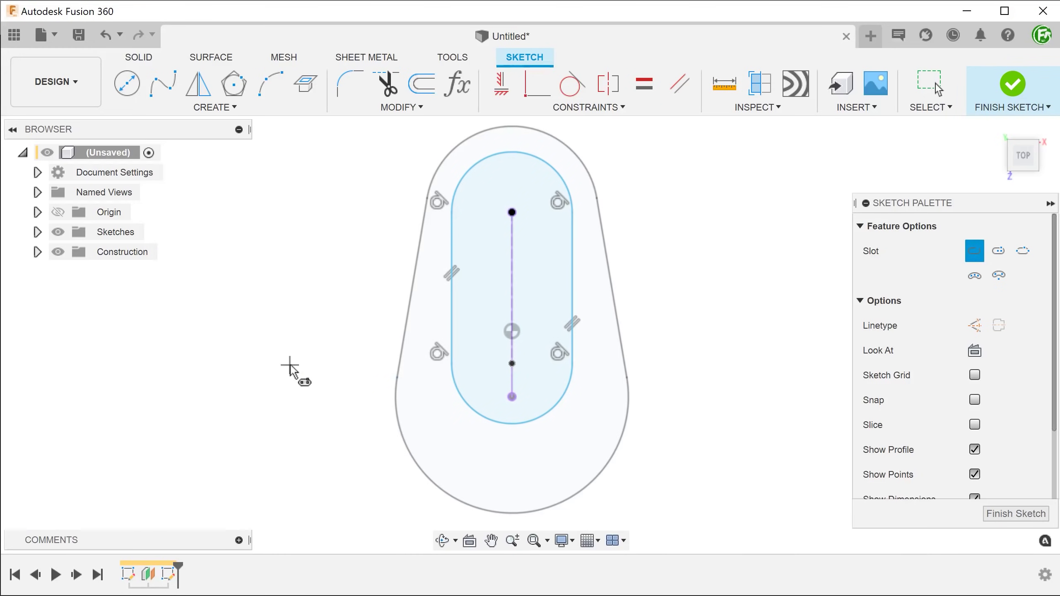
key("Escape")
Dimension the slot to 53.4 mm length and R18.5 ends, then finish the sketch.
key("d")
left_click(513, 294)
left_click(692, 277)
type("53.4")
key("Return")
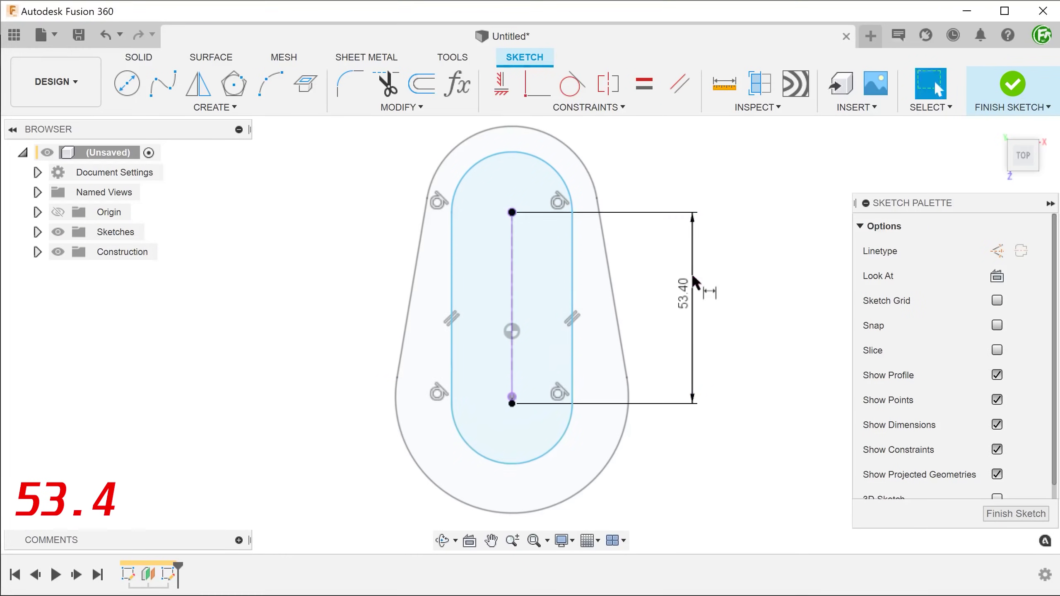
left_click(564, 434)
left_click(683, 466)
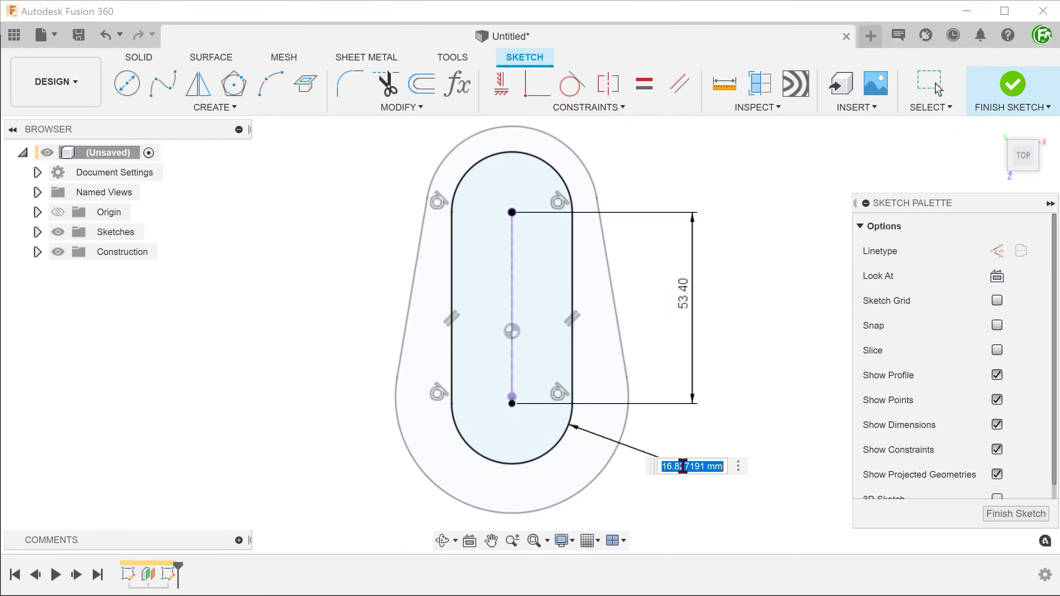
type("18.5")
key("Return")
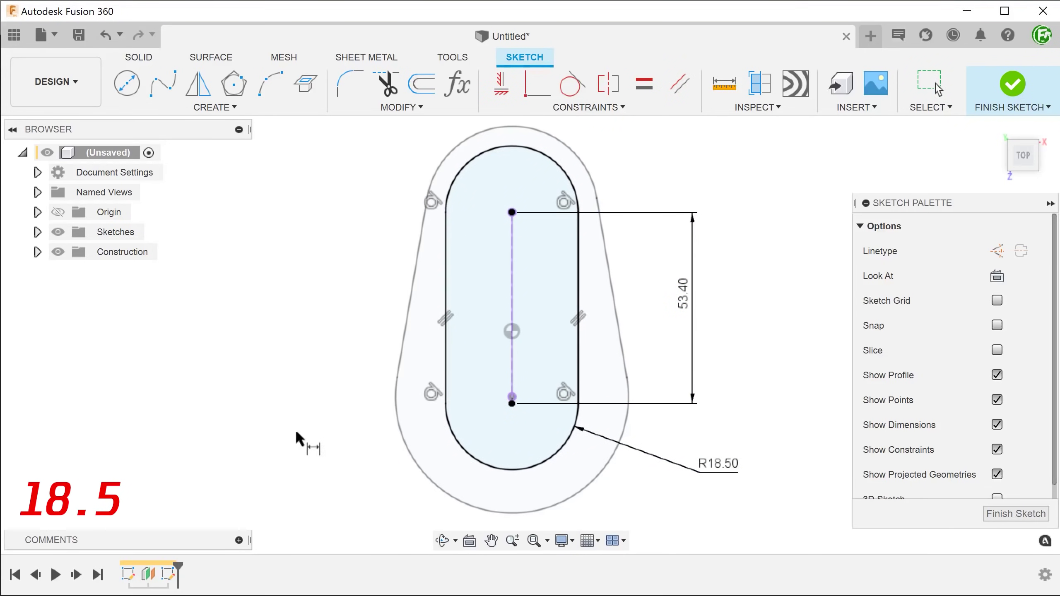
left_click(1016, 87)
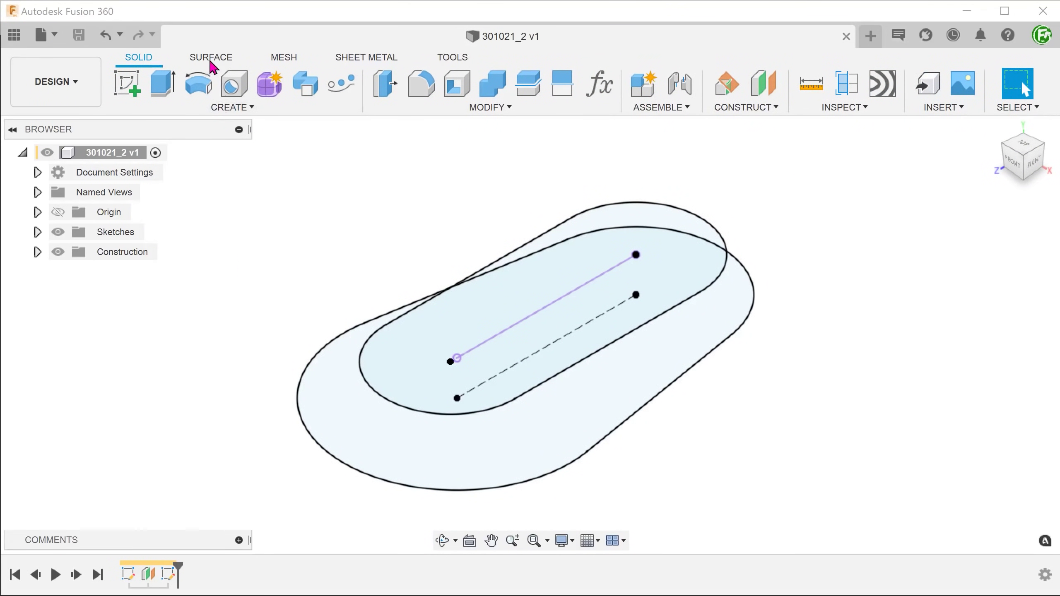
Loft a surface from the tapered outer outline to the inner slot profile.
left_click(211, 58)
left_click(215, 105)
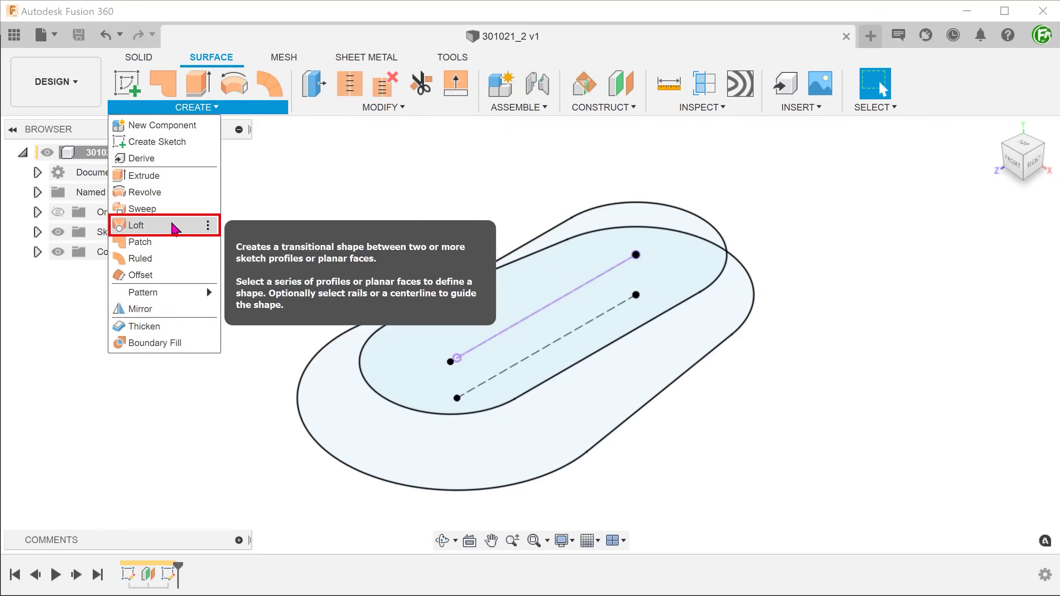
left_click(173, 226)
middle_click_drag(213, 341, 137, 326)
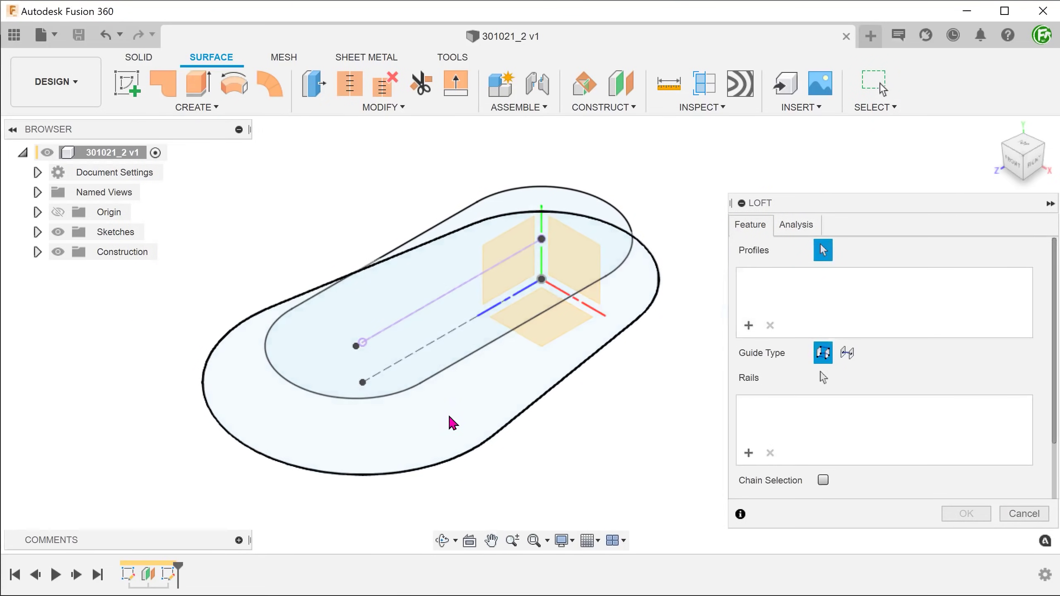
left_click(463, 421)
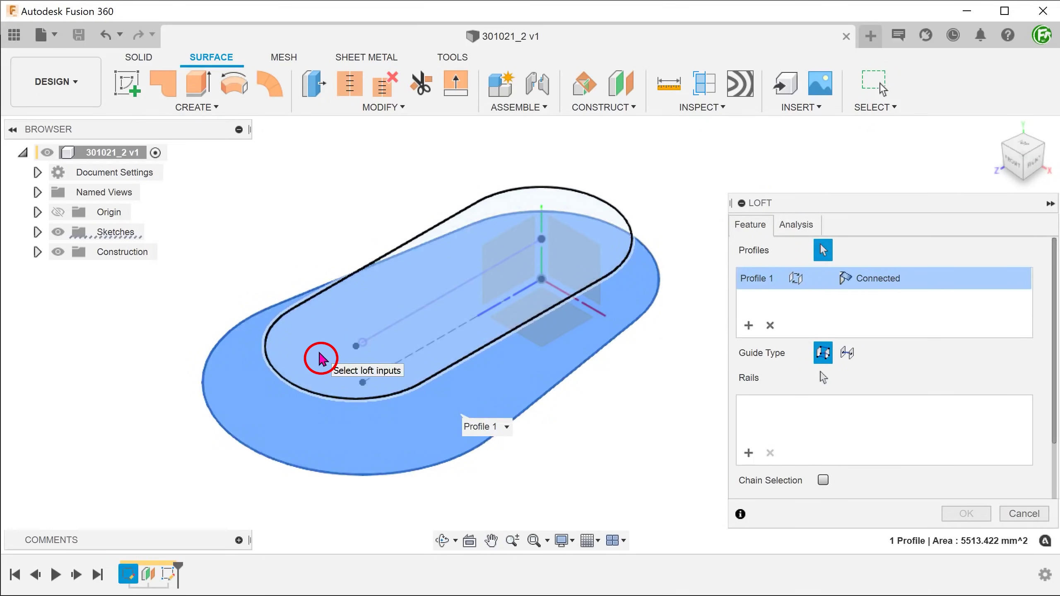
left_click(321, 359)
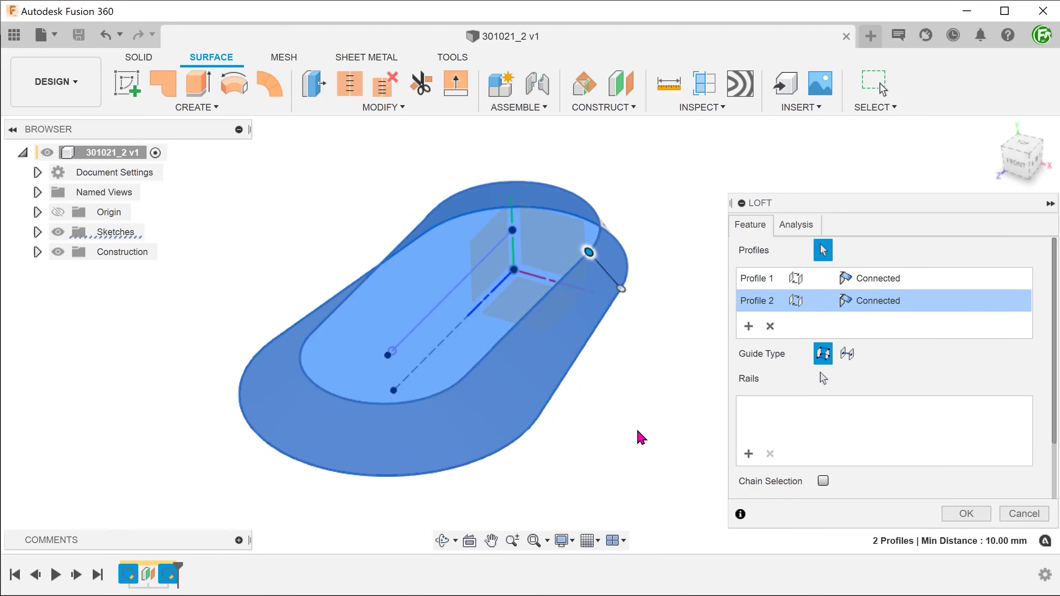
left_click(948, 517)
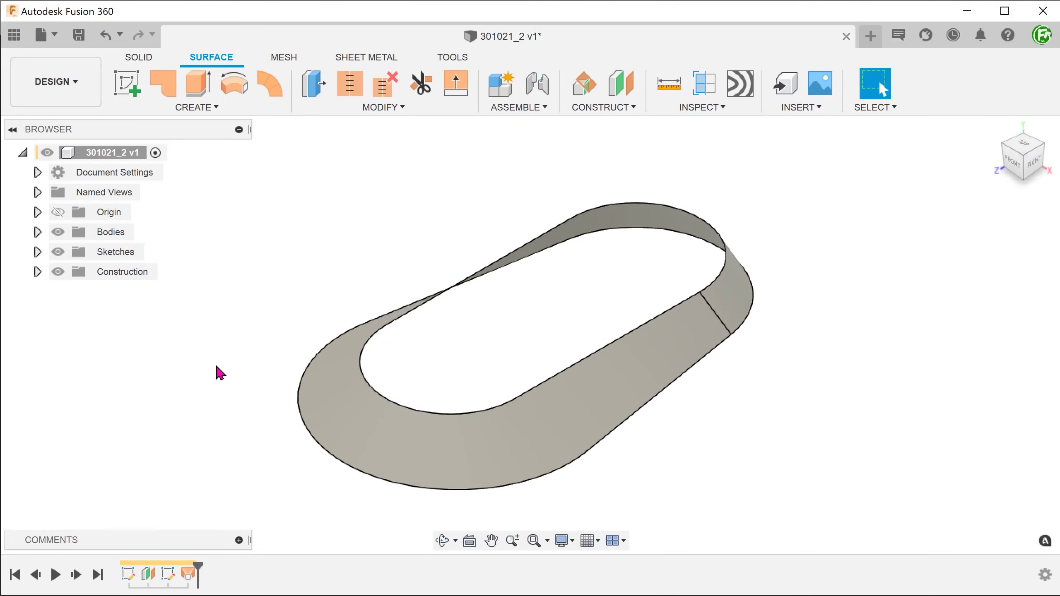
Start a new sketch on the YZ origin plane.
right_click(220, 373)
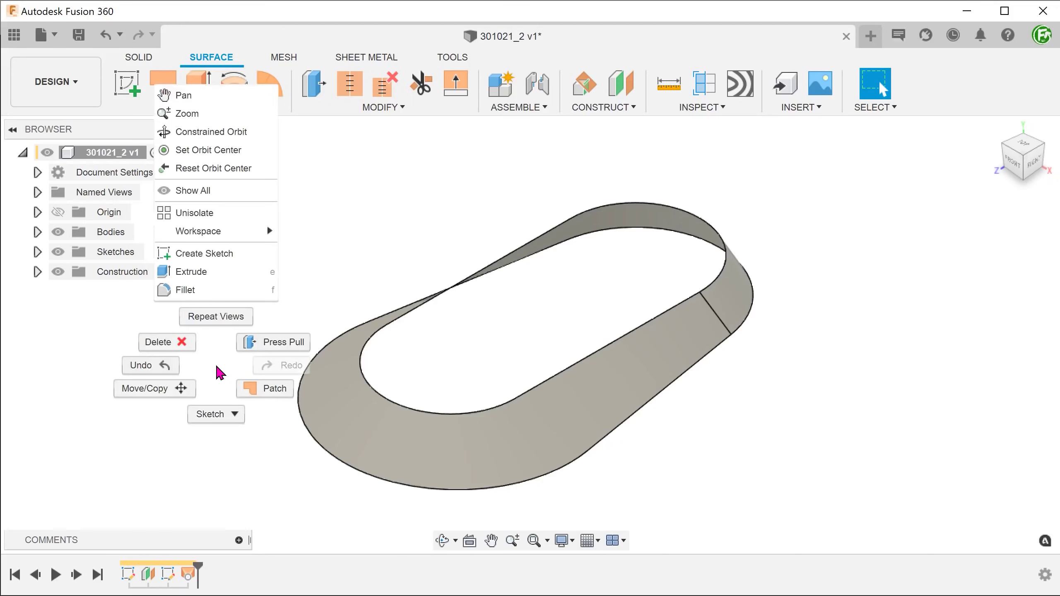
left_click(234, 261)
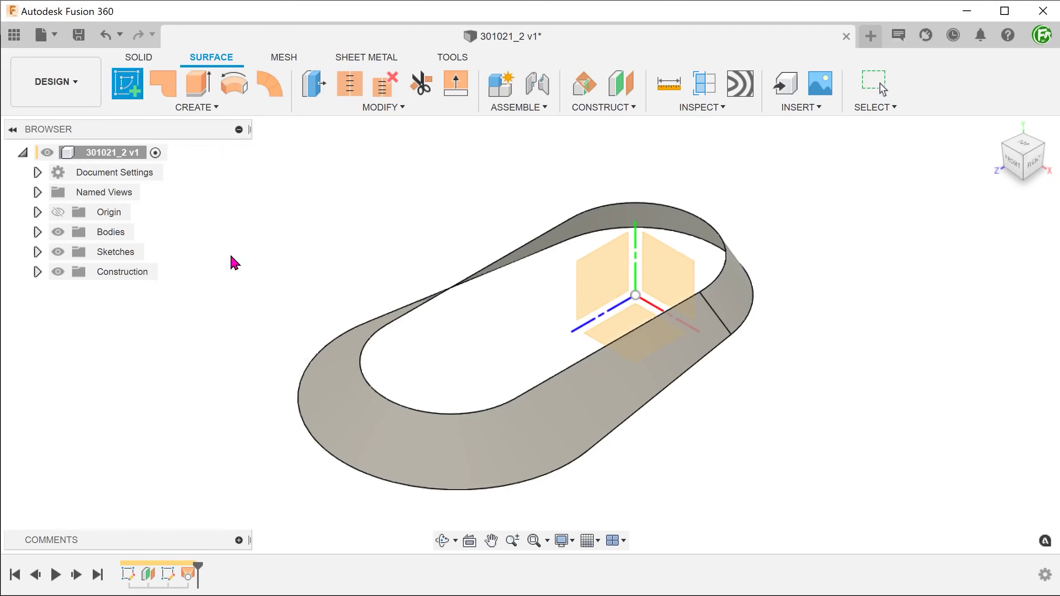
left_click(599, 279)
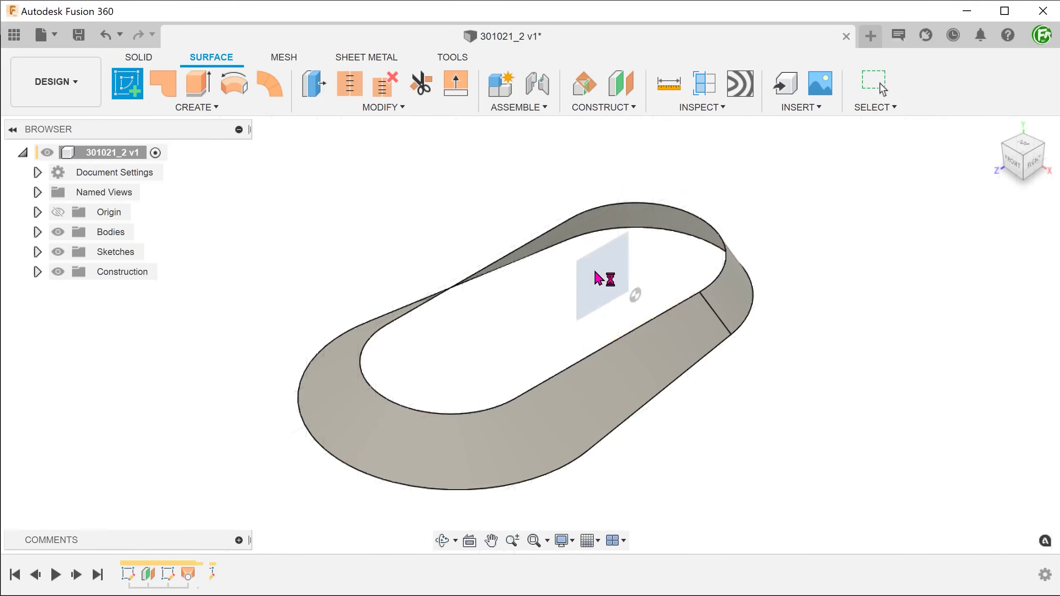
left_click_drag(447, 269, 441, 267)
key("Escape")
Intersect the loft band face into the sketch to get its end lines.
left_click(205, 110)
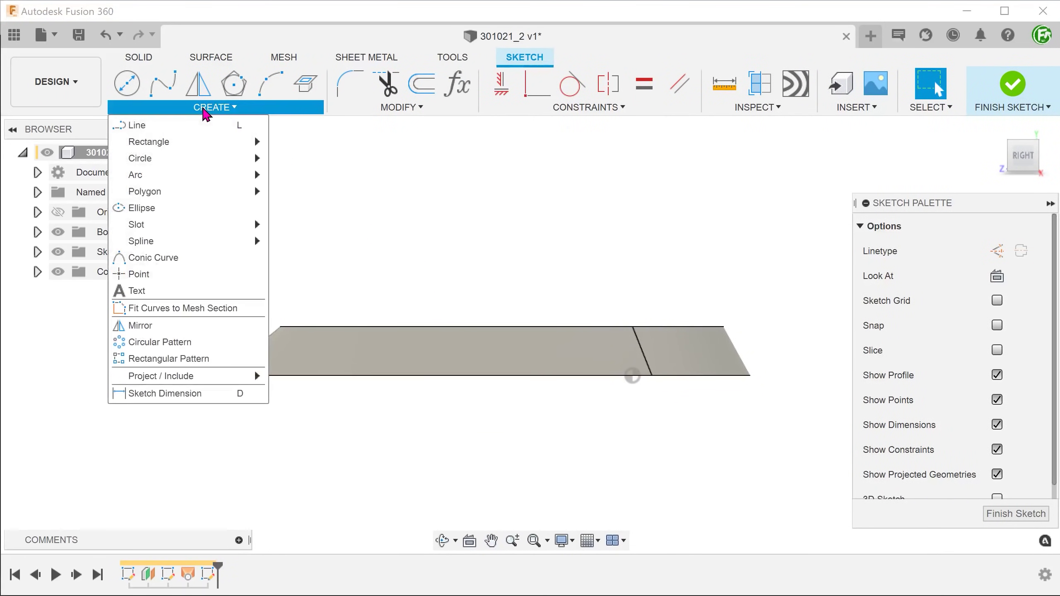
mouse_move(218, 374)
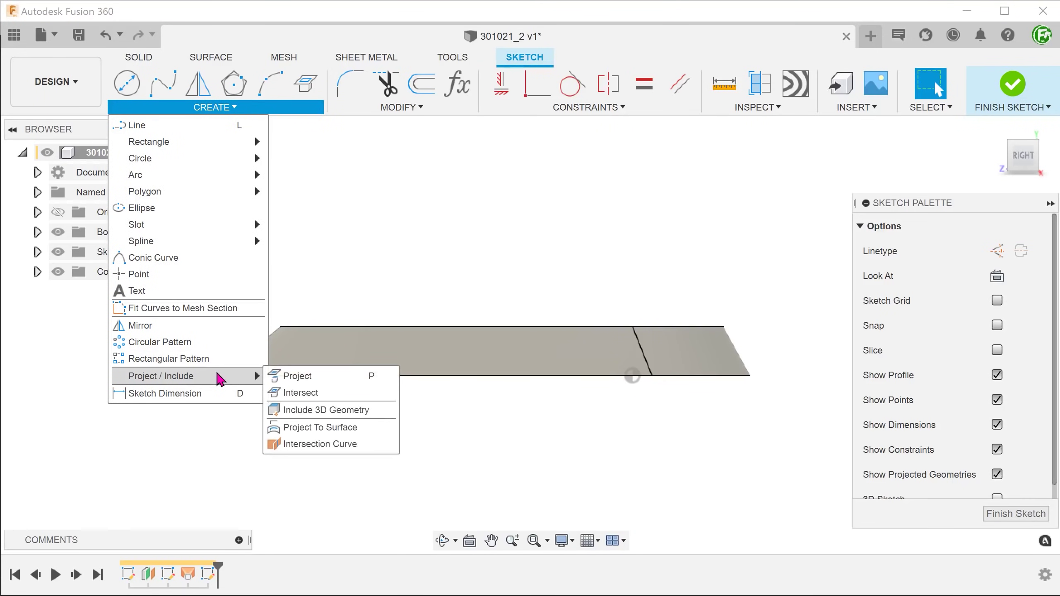
left_click(338, 395)
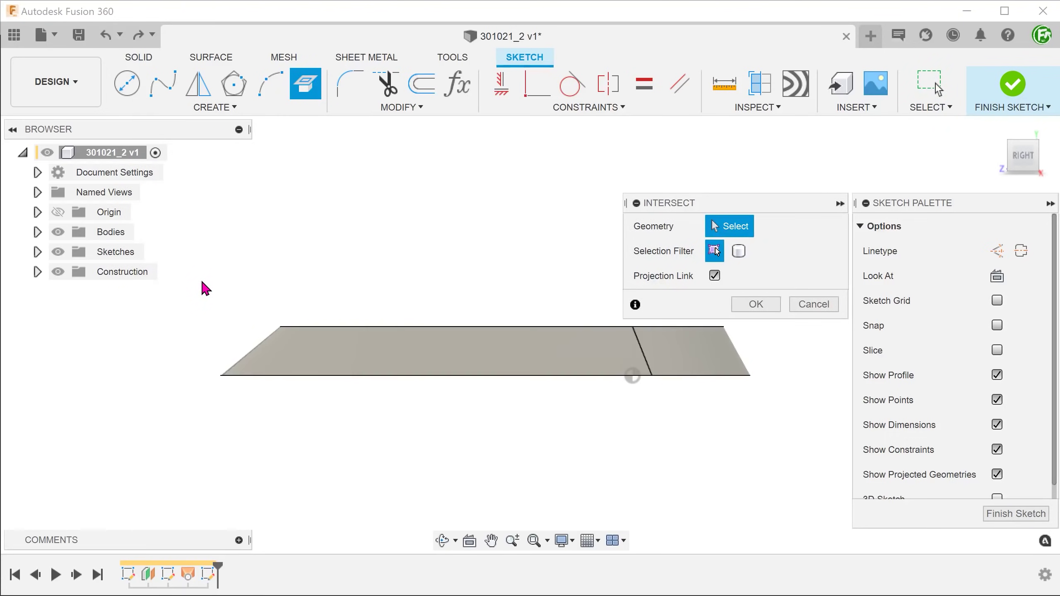
left_click(1050, 203)
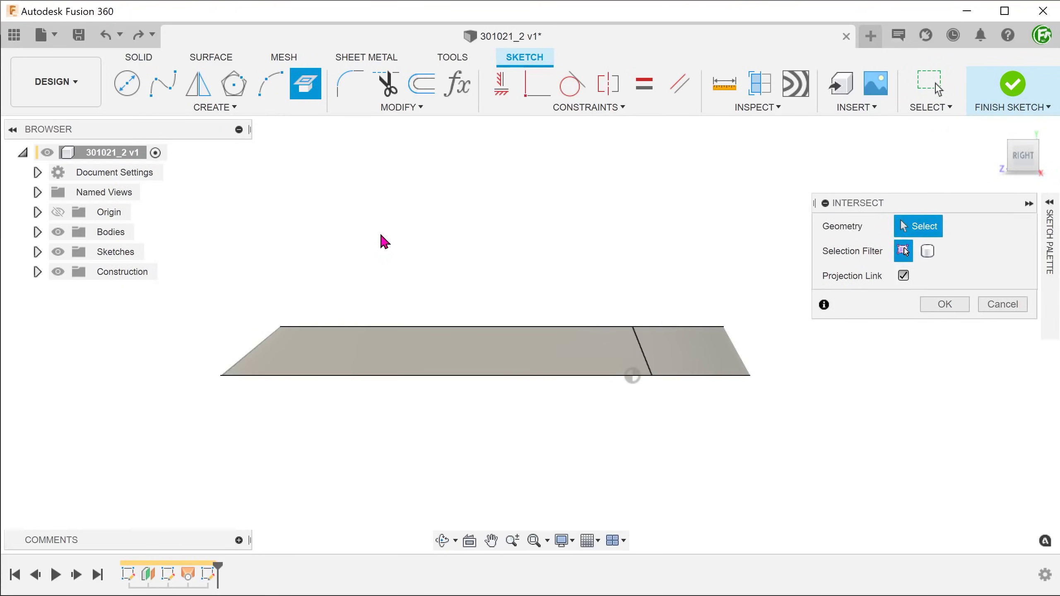
middle_click_drag(379, 247, 394, 288, "shift")
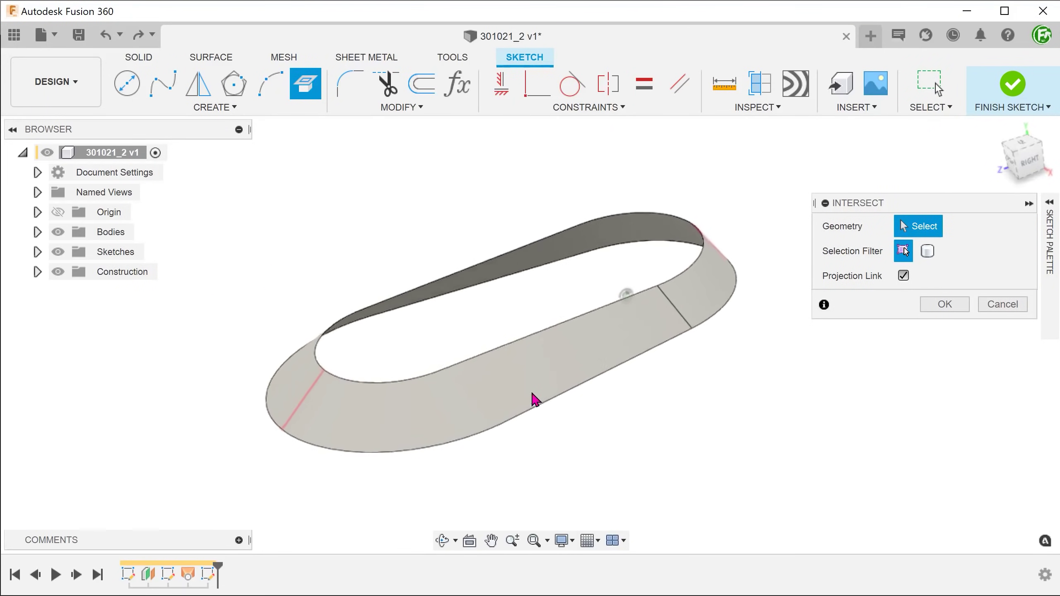
left_click(548, 389)
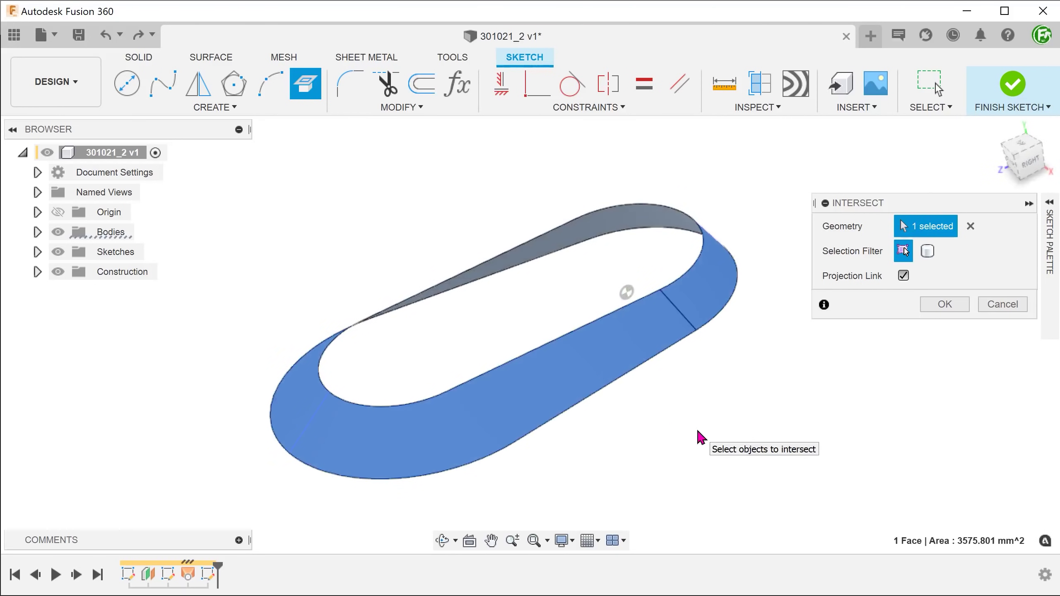
left_click(943, 304)
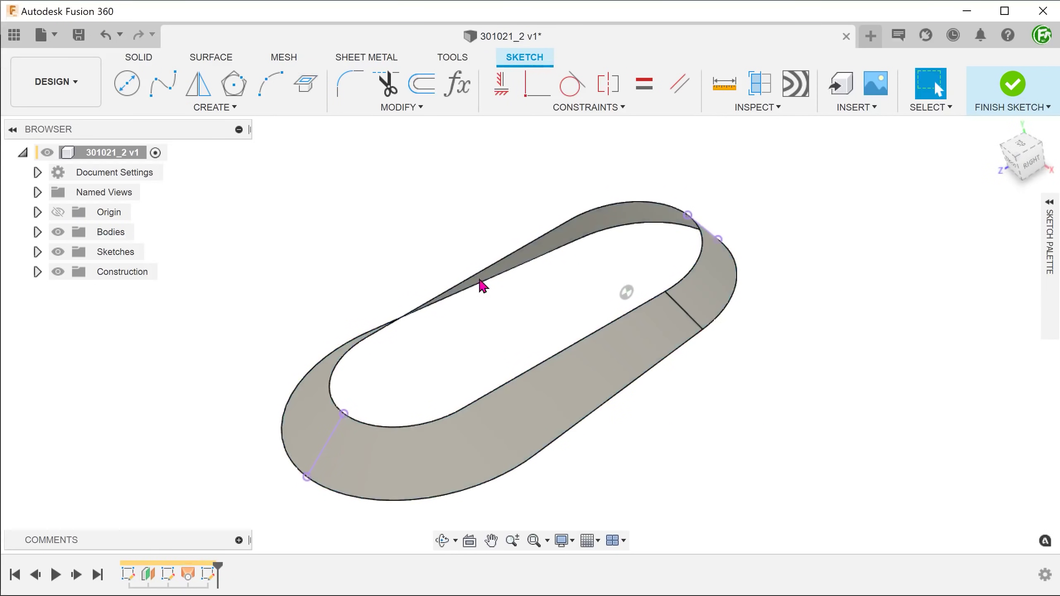
Convert the band's left-end intersected line to construction geometry.
left_click(319, 457)
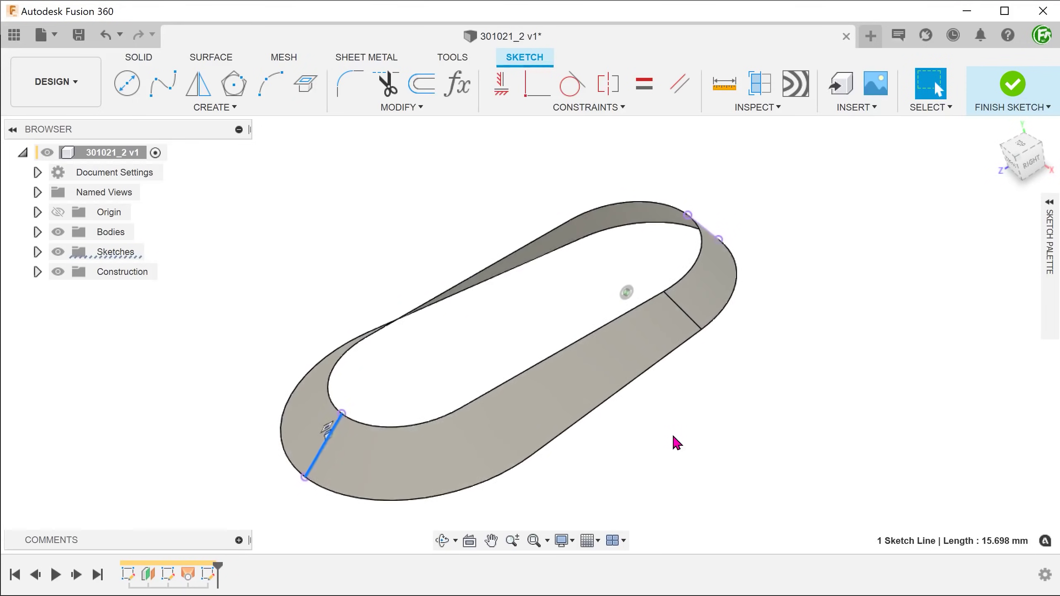
middle_click_drag(683, 435, 709, 301, "shift")
left_click(711, 234)
left_click(459, 300)
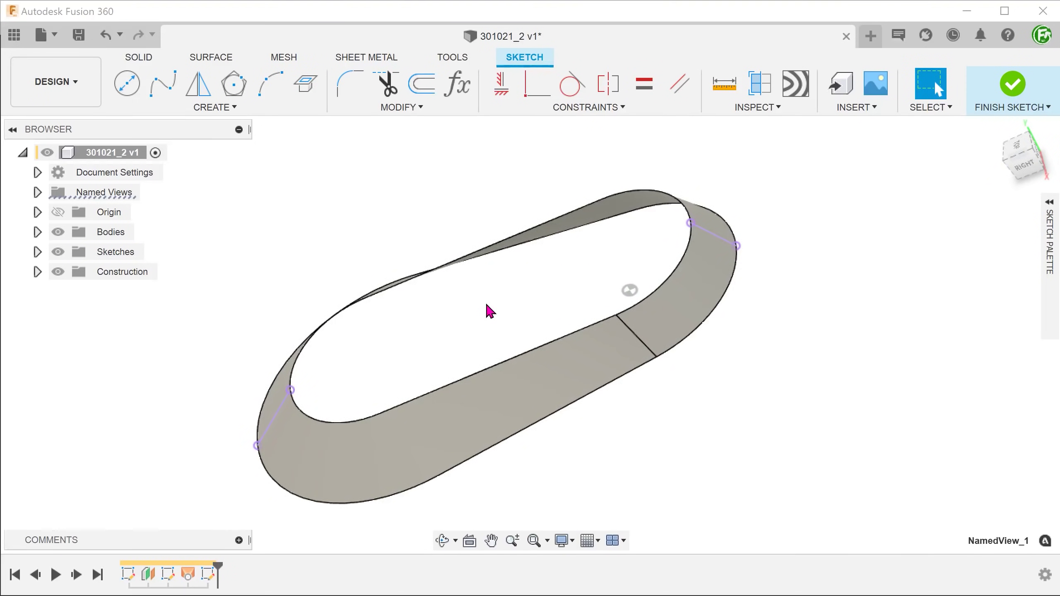
left_click(275, 417)
key("x")
left_click(483, 313)
left_click(709, 233)
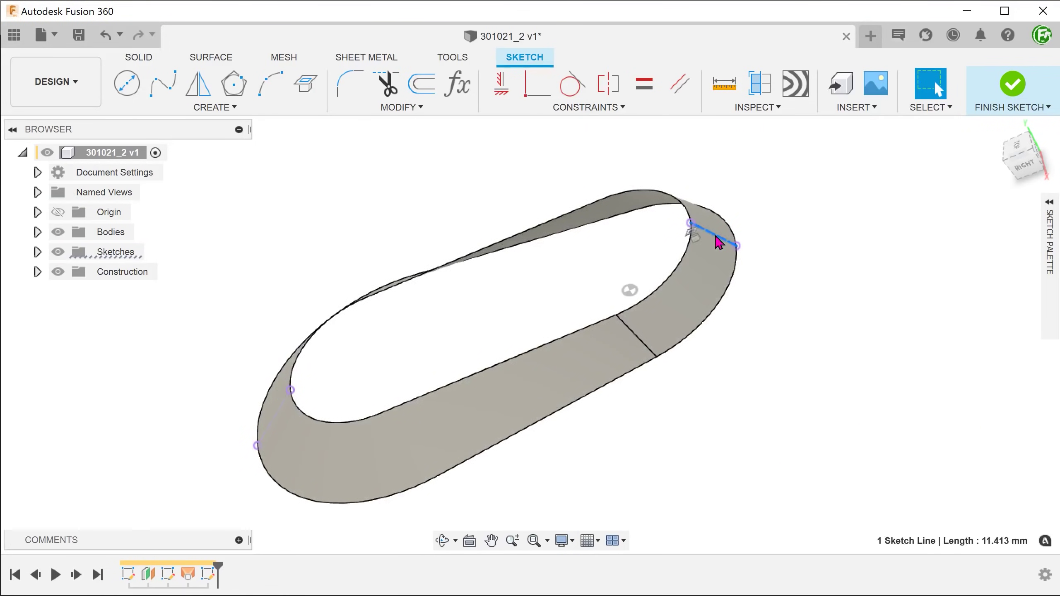
left_click(489, 311)
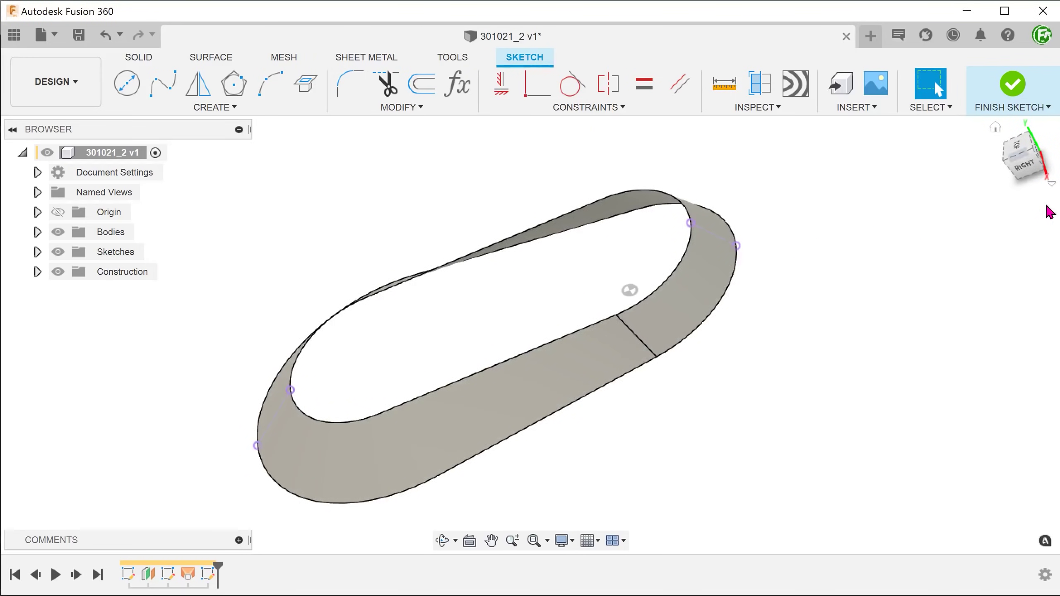
left_click(1049, 205)
View the sketch head-on and pick the control point spline tool via 'scontro'.
left_click(997, 277)
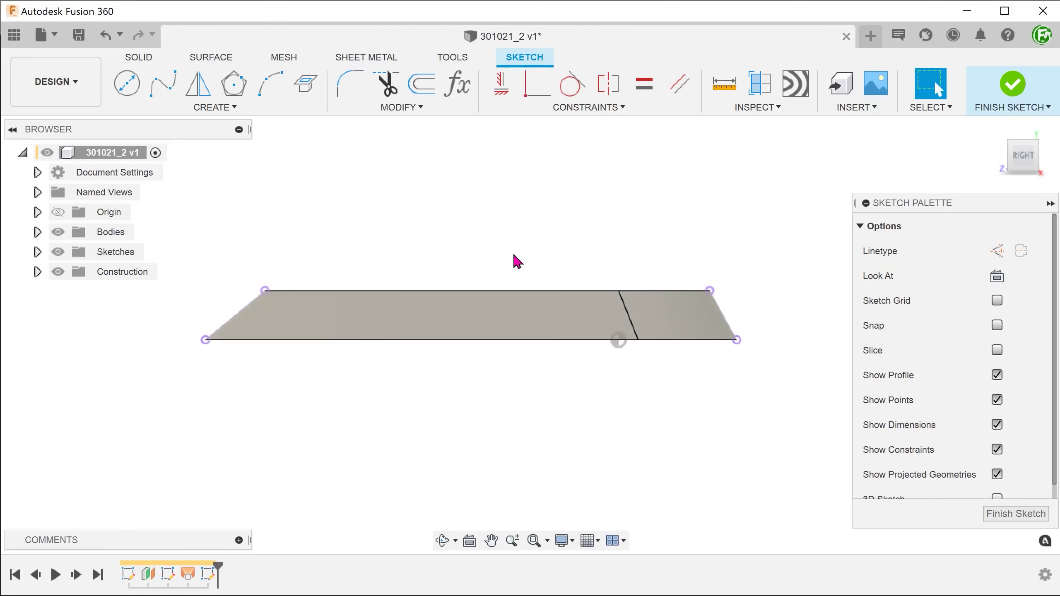
left_click(1050, 203)
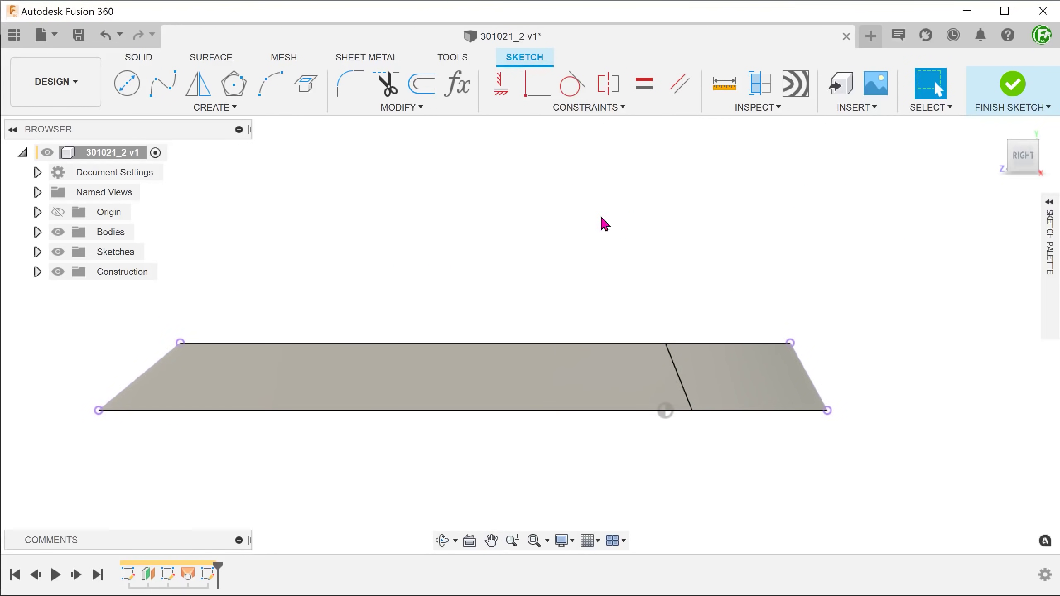
scroll(525, 190, "up", 1)
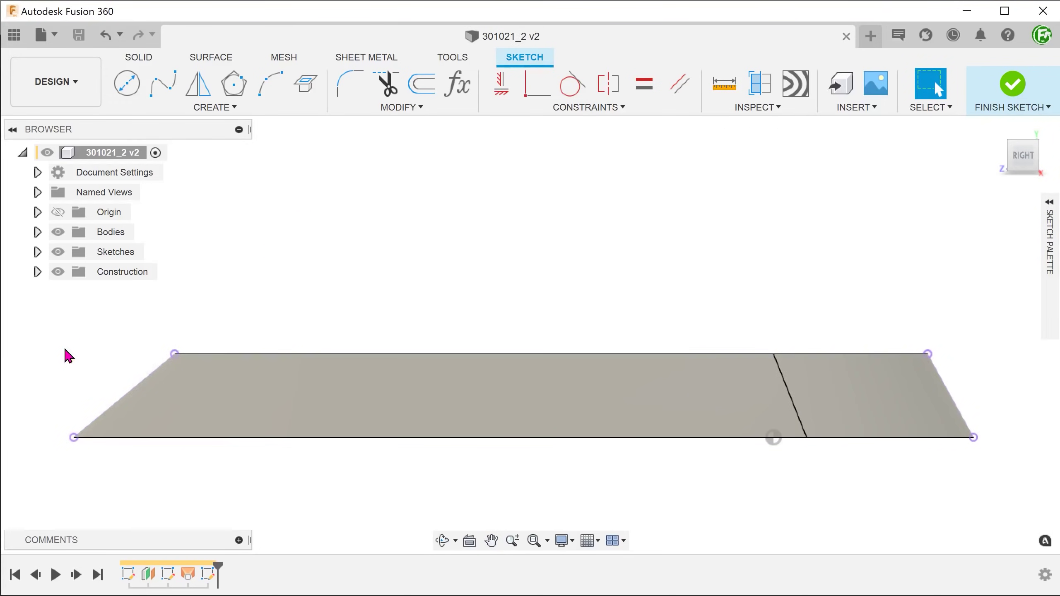
type("scontro")
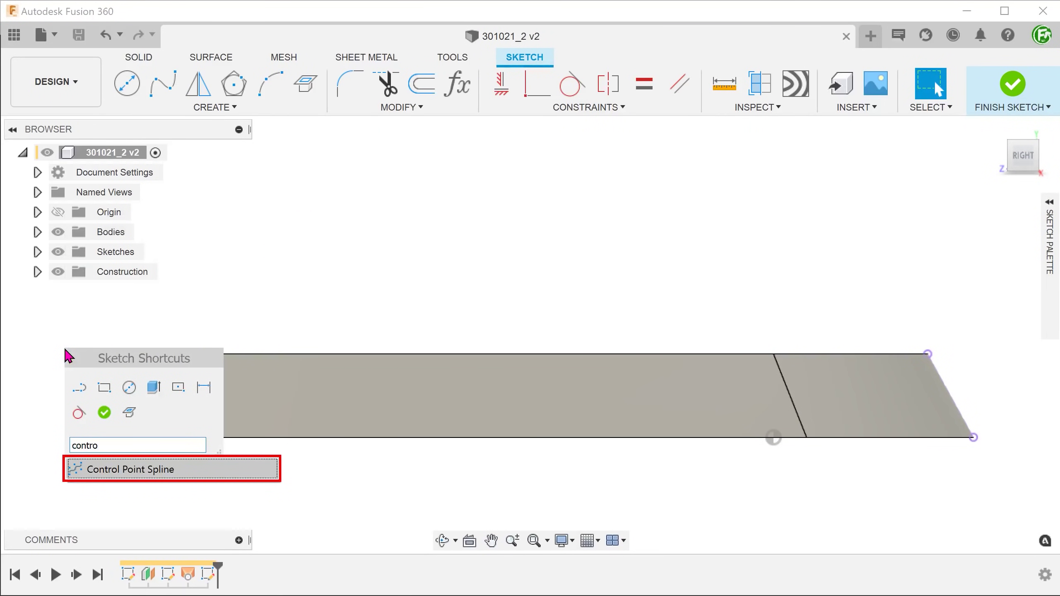
left_click(144, 471)
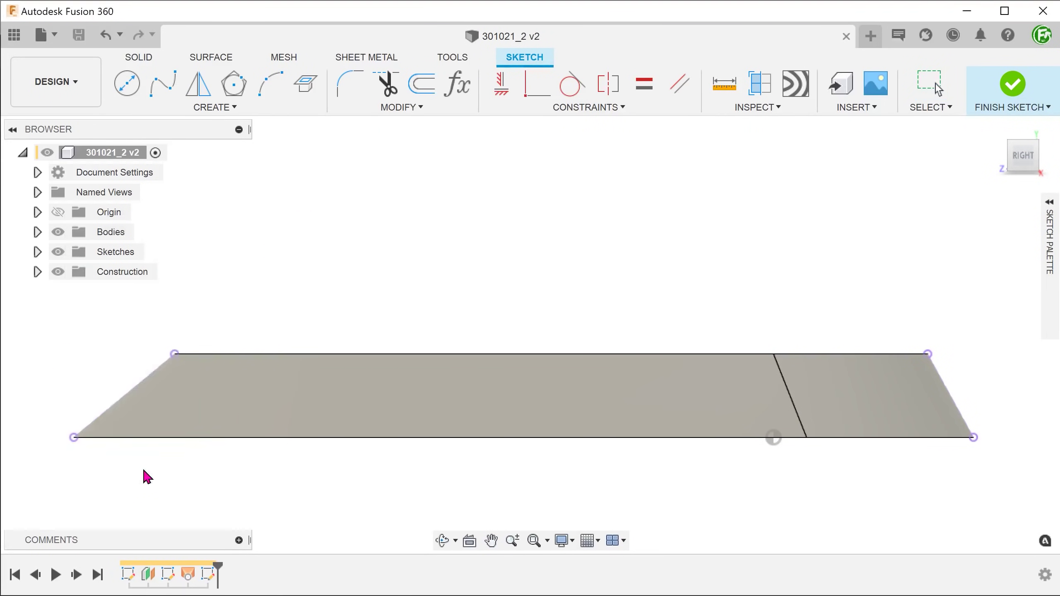
Draw a control point spline arching from the band's top-left corner to the right corner.
left_click(174, 358)
left_click(257, 287)
left_click(313, 240)
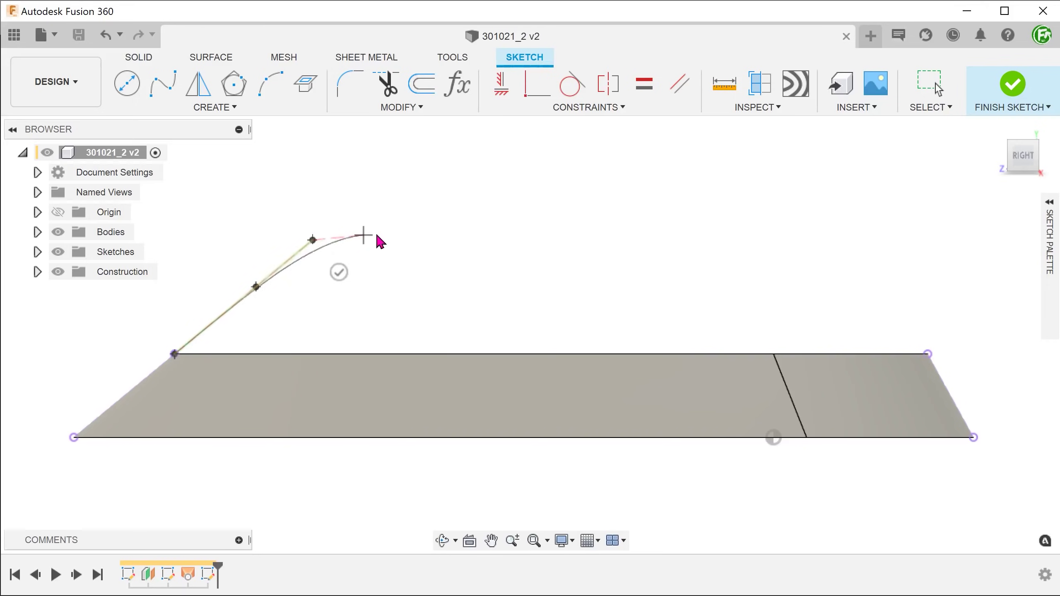
left_click(810, 229)
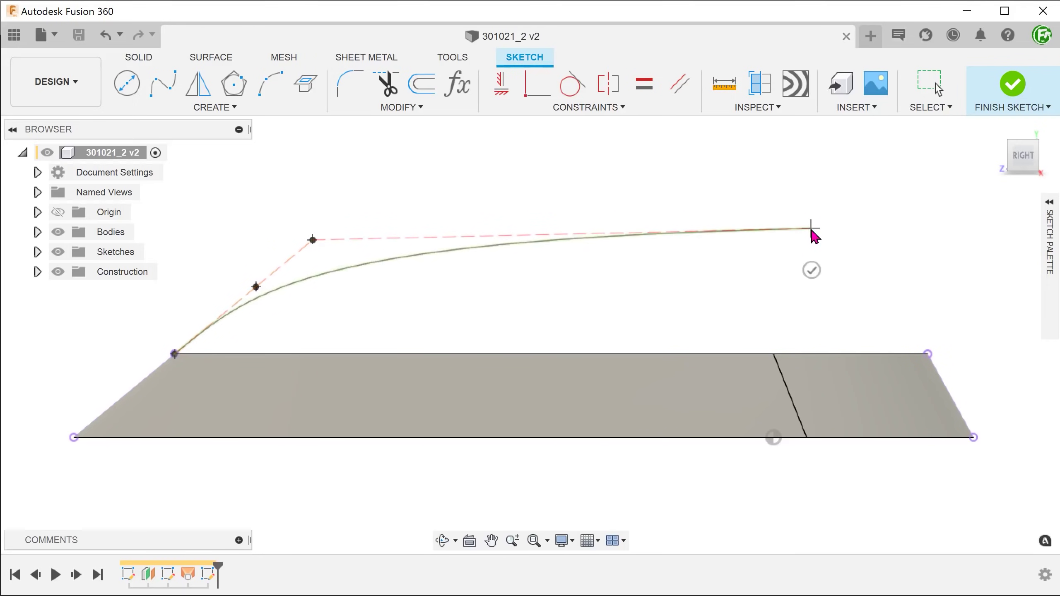
left_click(865, 275)
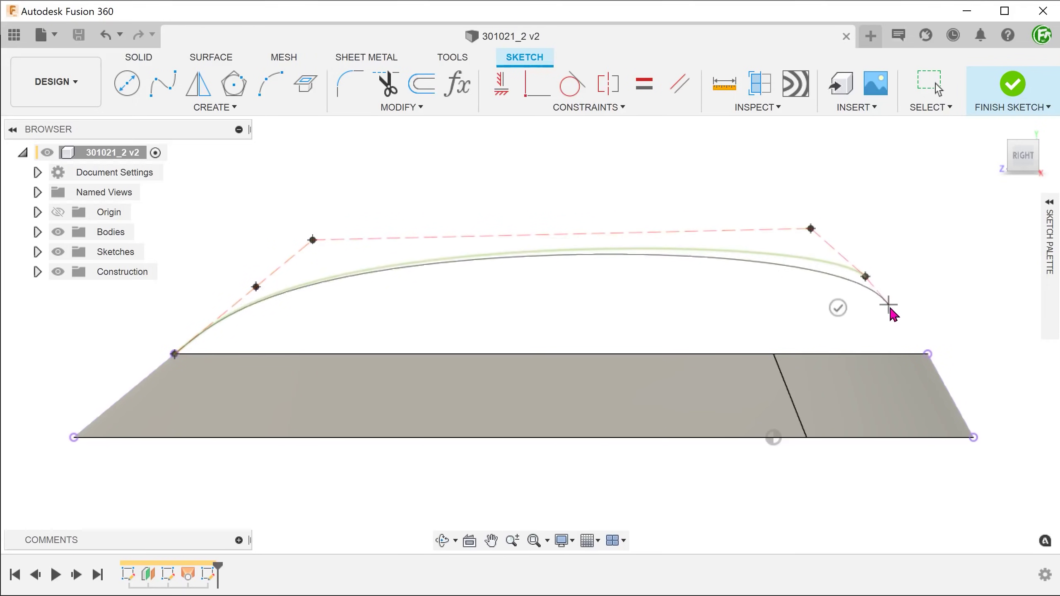
double_click(927, 354)
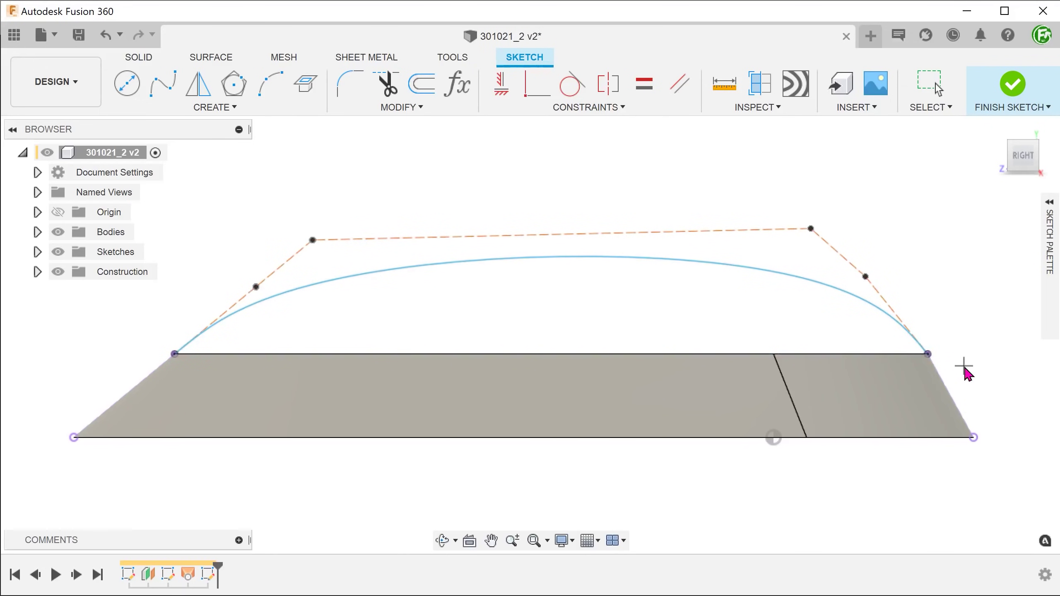
key("Escape")
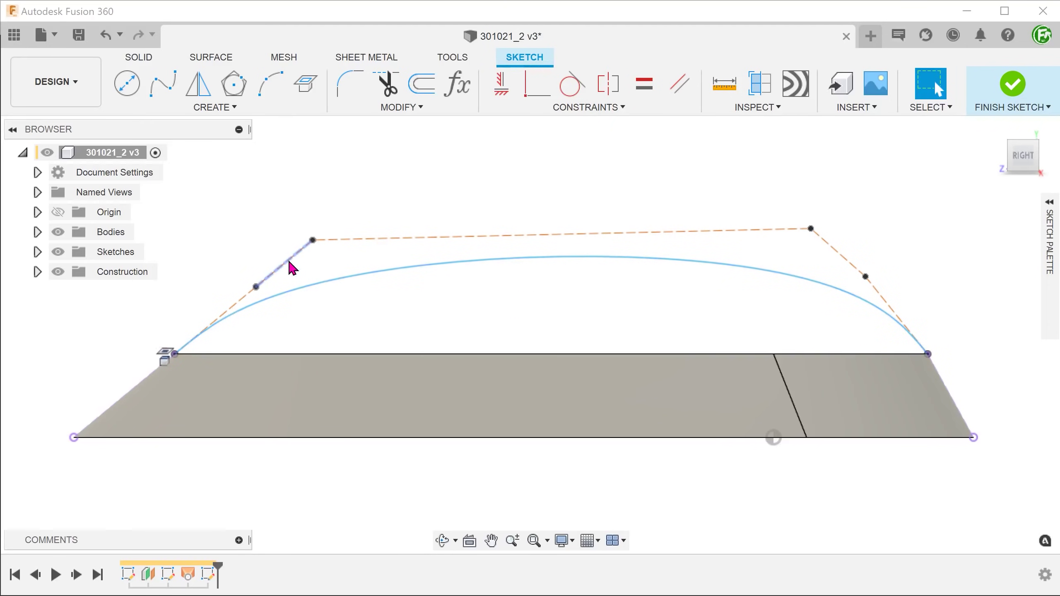
Make the spline's left and right end handles collinear with the slanted base edges.
left_click(272, 275)
left_click(239, 300, "shift")
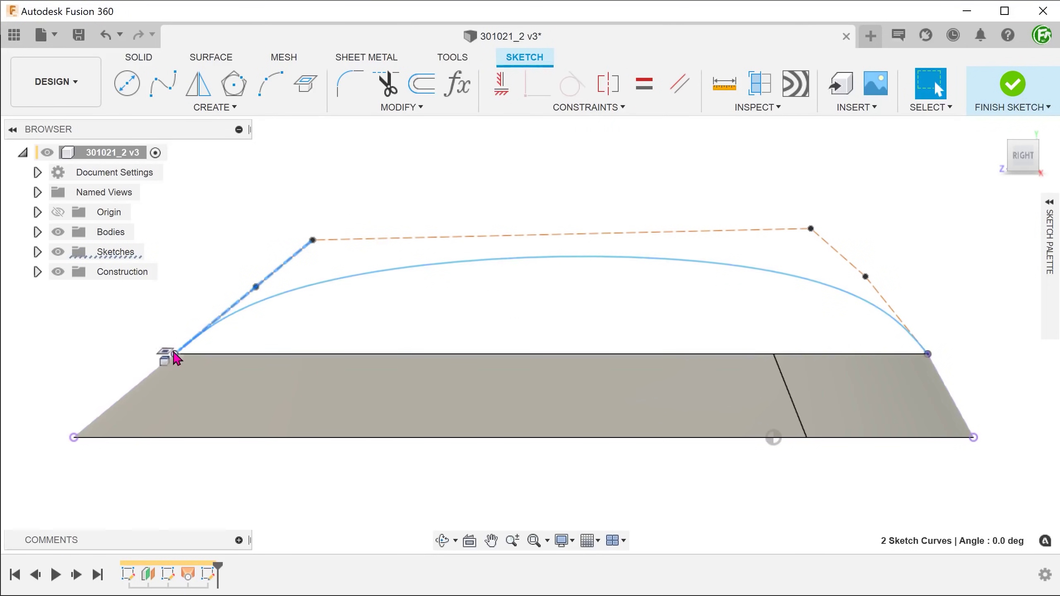
left_click(144, 381, "shift")
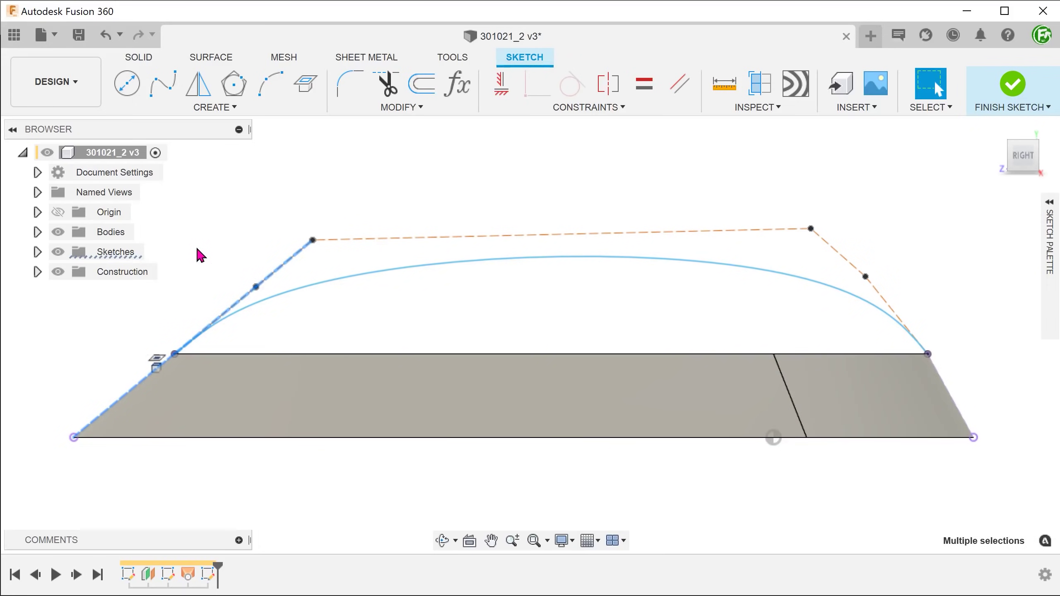
left_click(551, 107)
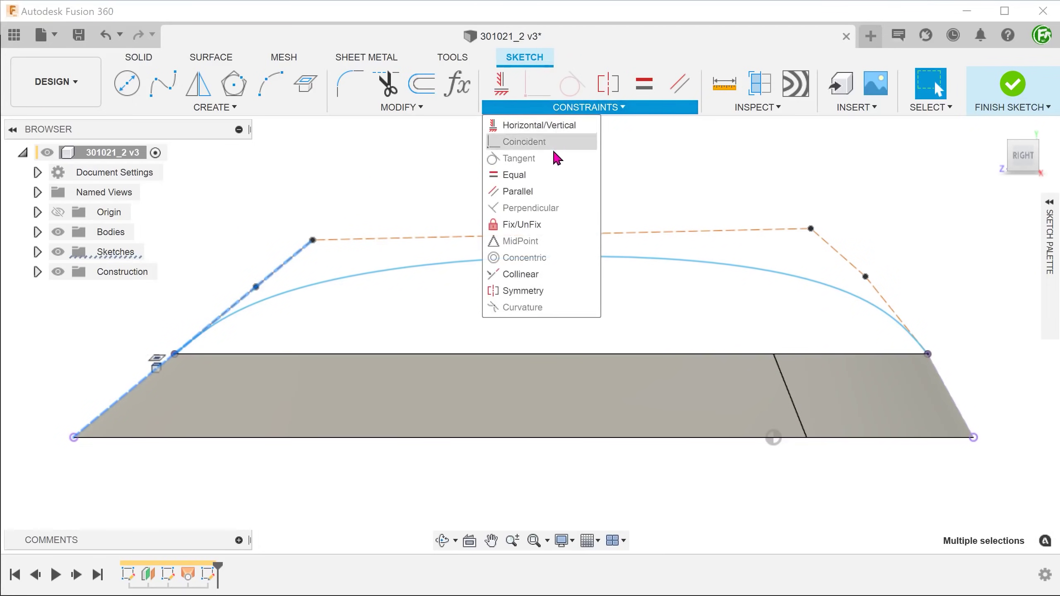
left_click(551, 274)
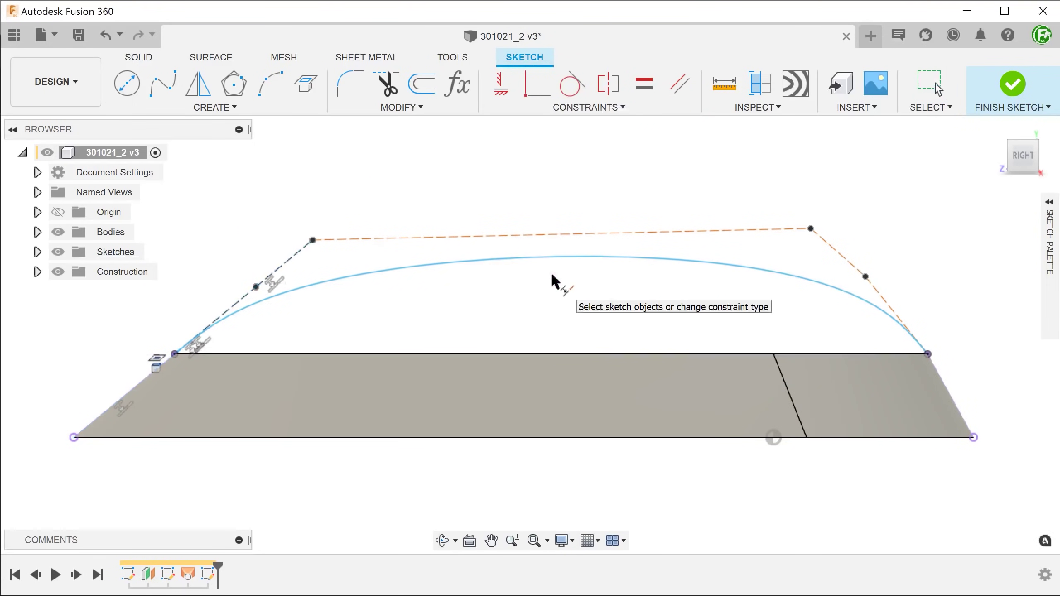
left_click(832, 247)
left_click(940, 377)
left_click(944, 381)
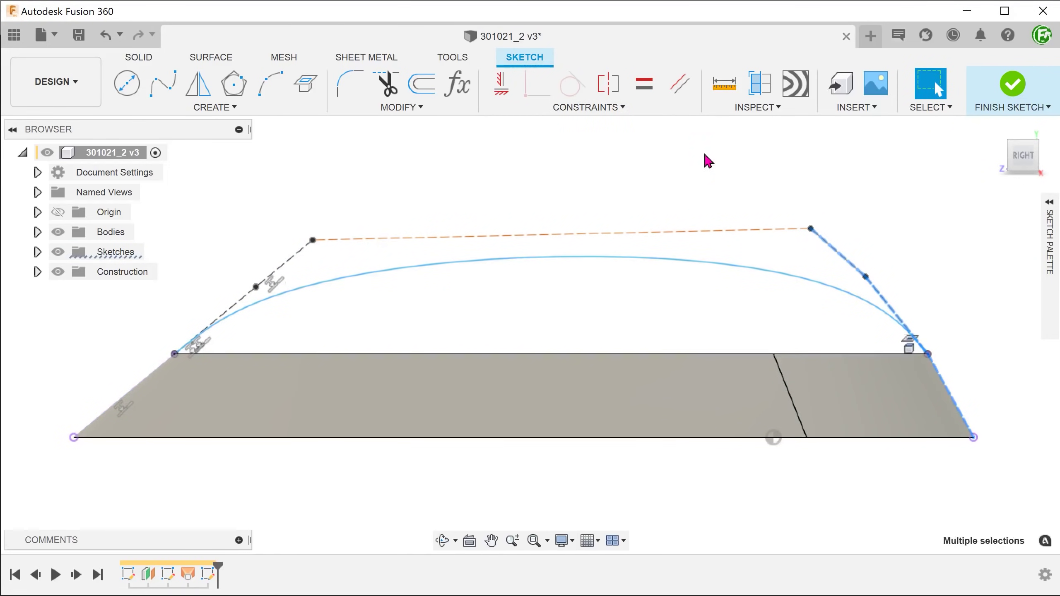
left_click(600, 108)
left_click(559, 274)
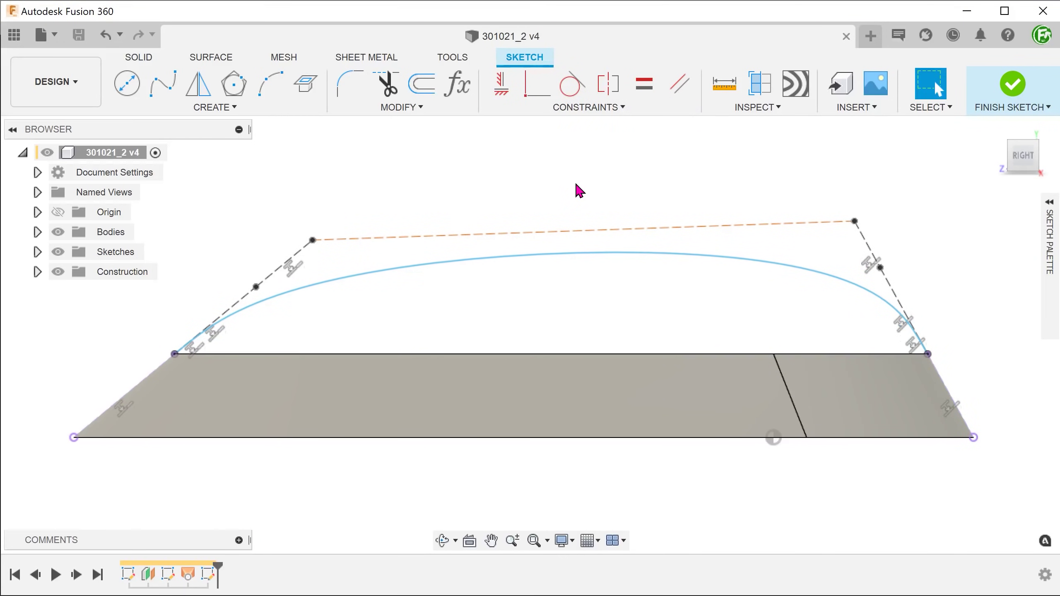
Drag the spline control points to reshape the arch and finish the sketch.
left_click_drag(256, 288, 255, 288)
left_click_drag(851, 221, 824, 201)
left_click_drag(880, 268, 856, 237)
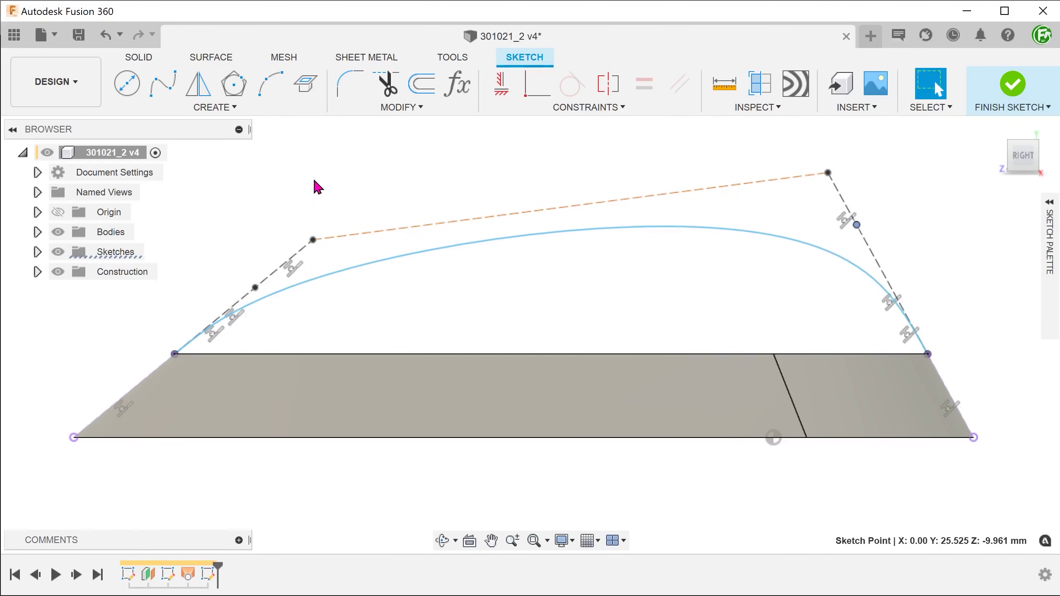
left_click(1009, 89)
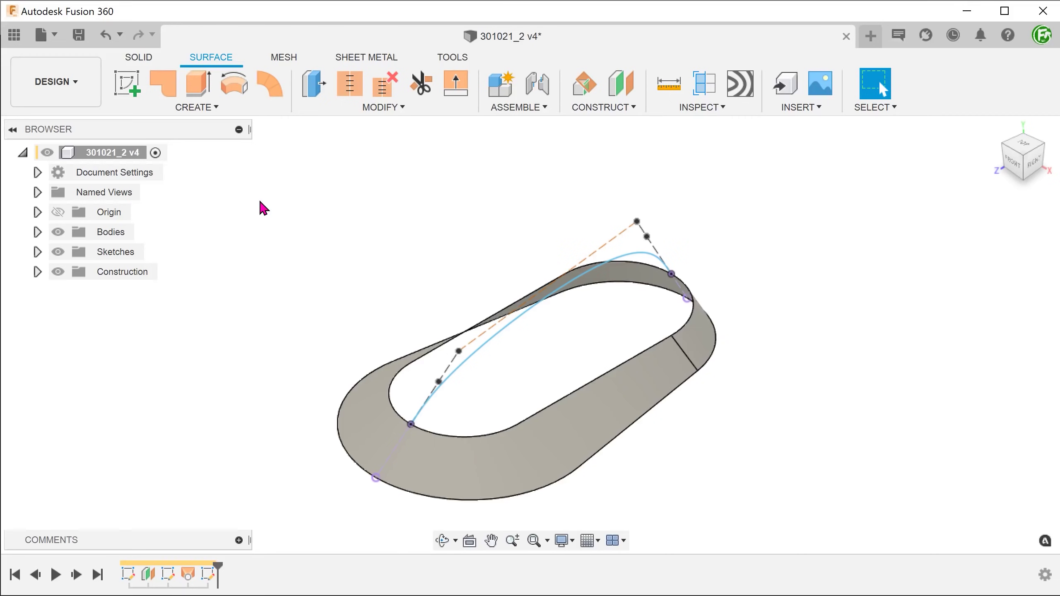
Extrude the arched spline as a surface -7.836 mm across the shell.
left_click(203, 109)
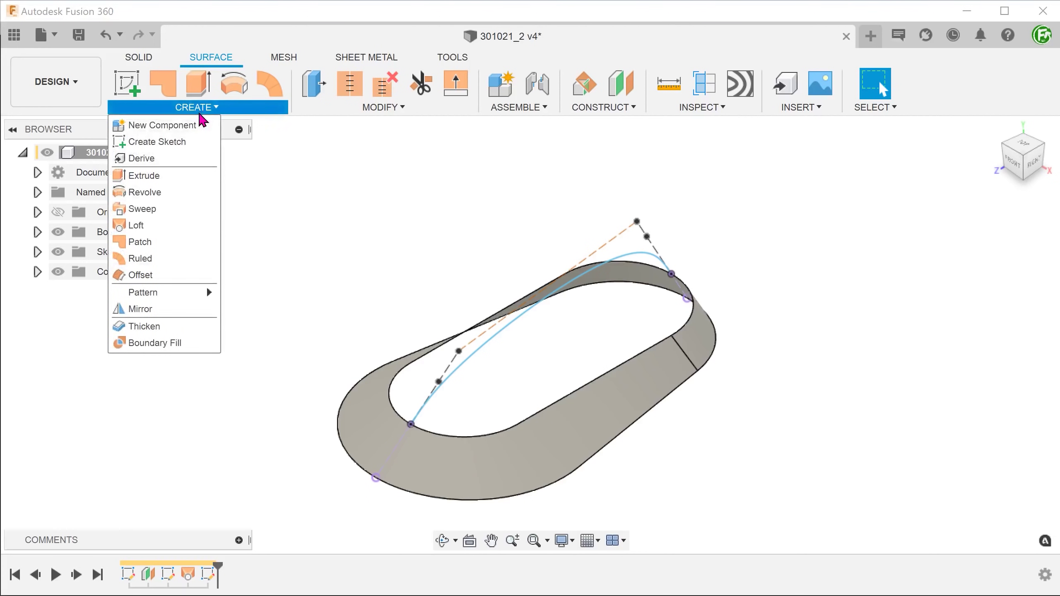
left_click(194, 178)
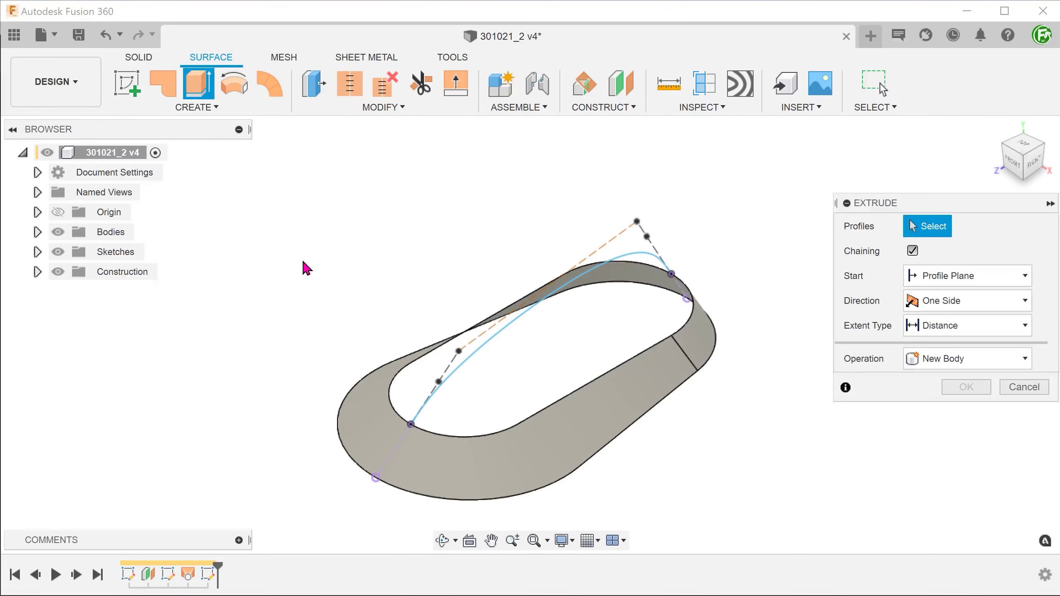
left_click(484, 356)
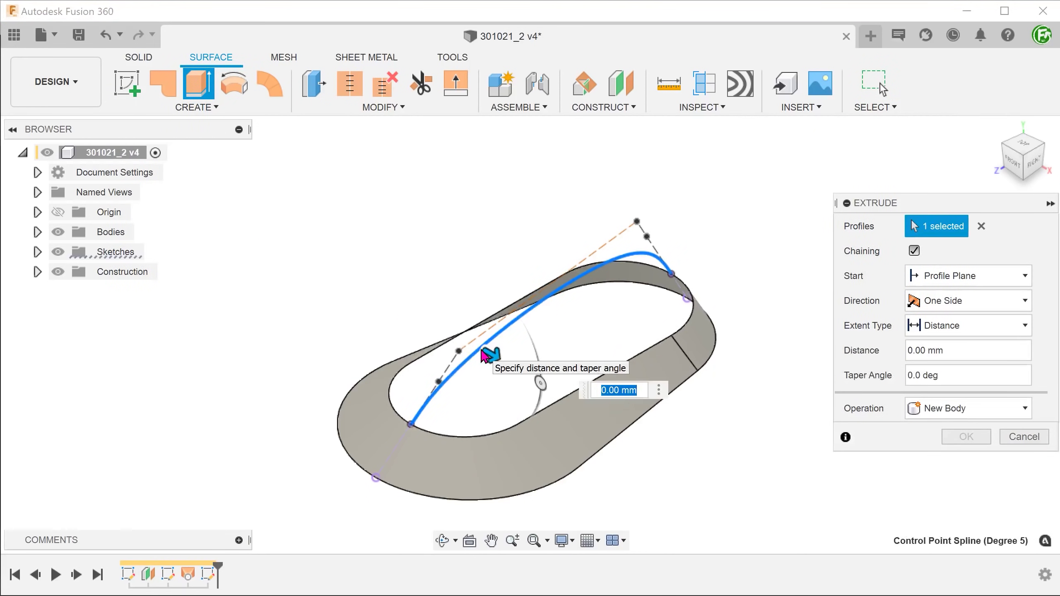
left_click_drag(485, 355, 462, 346)
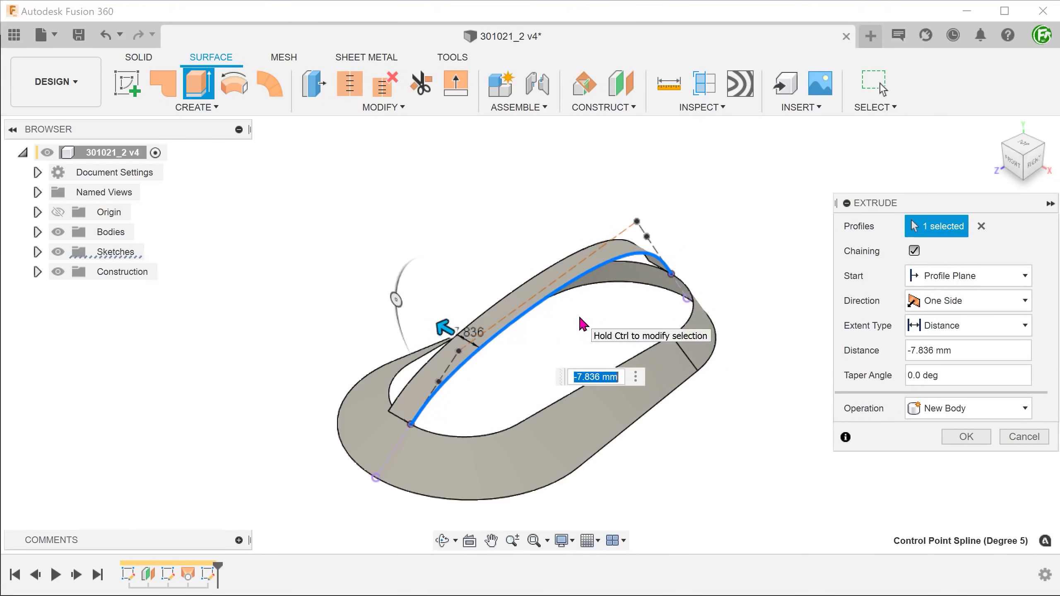
left_click(964, 436)
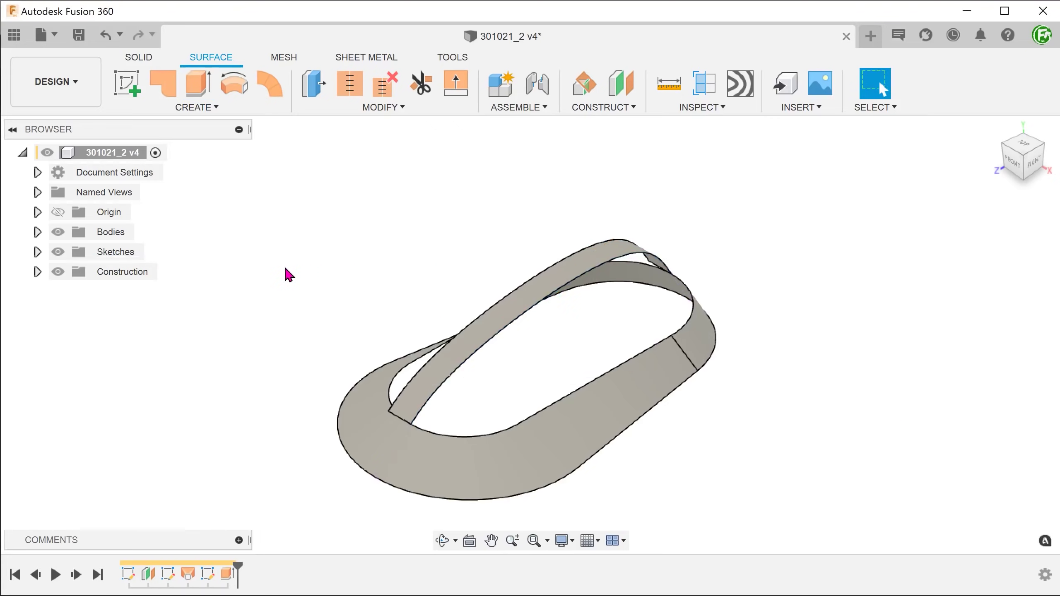
left_click(434, 378)
middle_click_drag(434, 378, 197, 342, "shift")
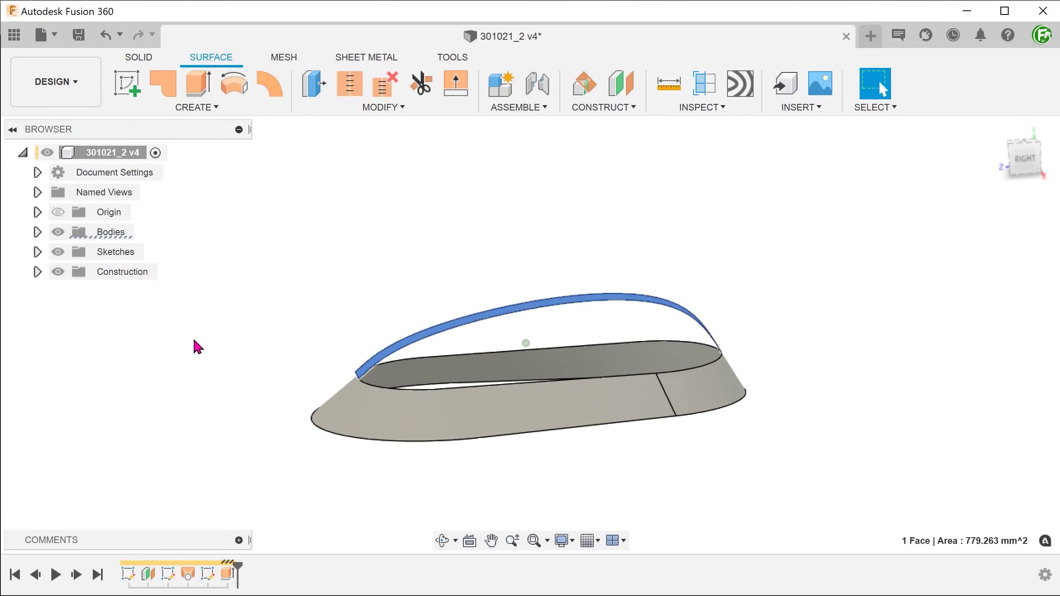
left_click(198, 346)
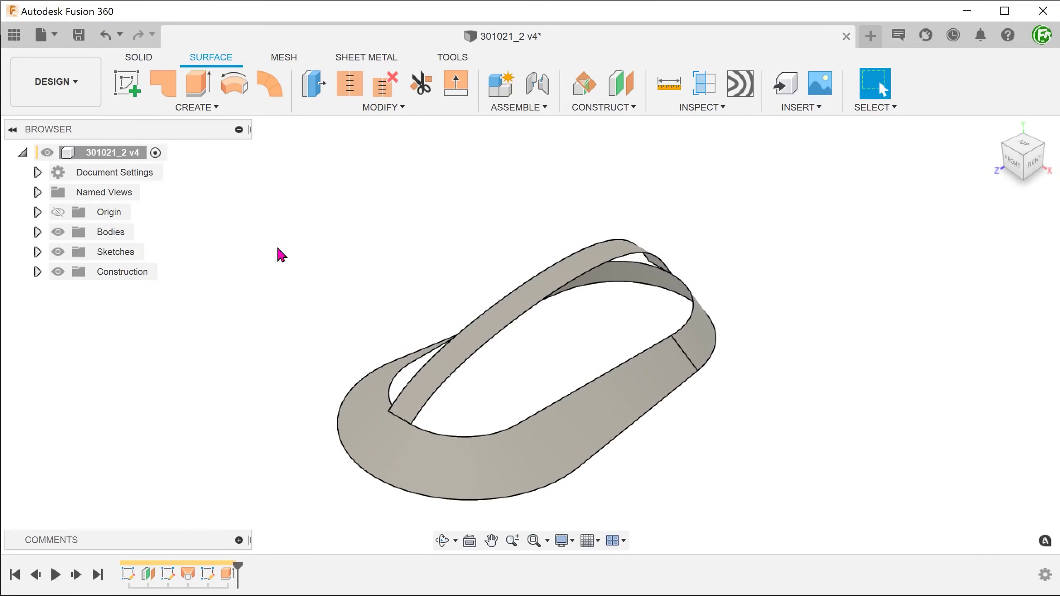
Split the lower shell face using the origin plane as the splitting tool.
left_click(342, 107)
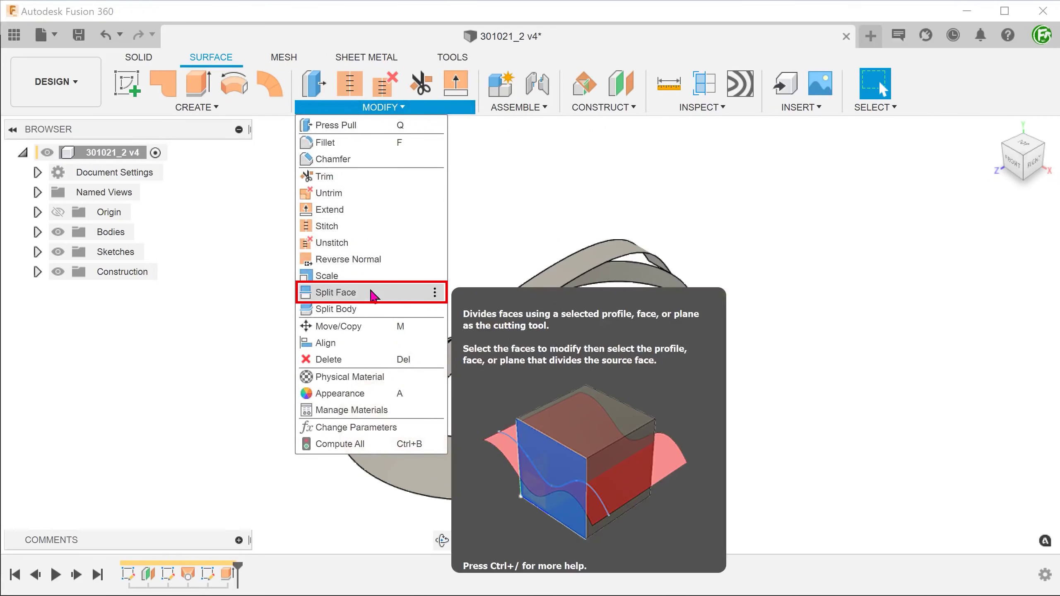
left_click(372, 296)
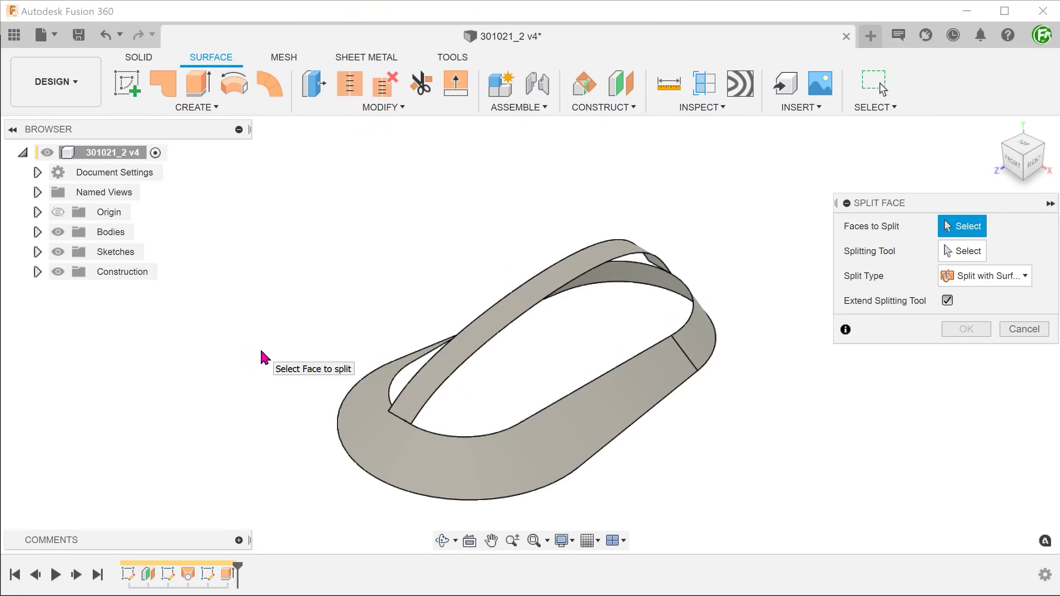
left_click(419, 457)
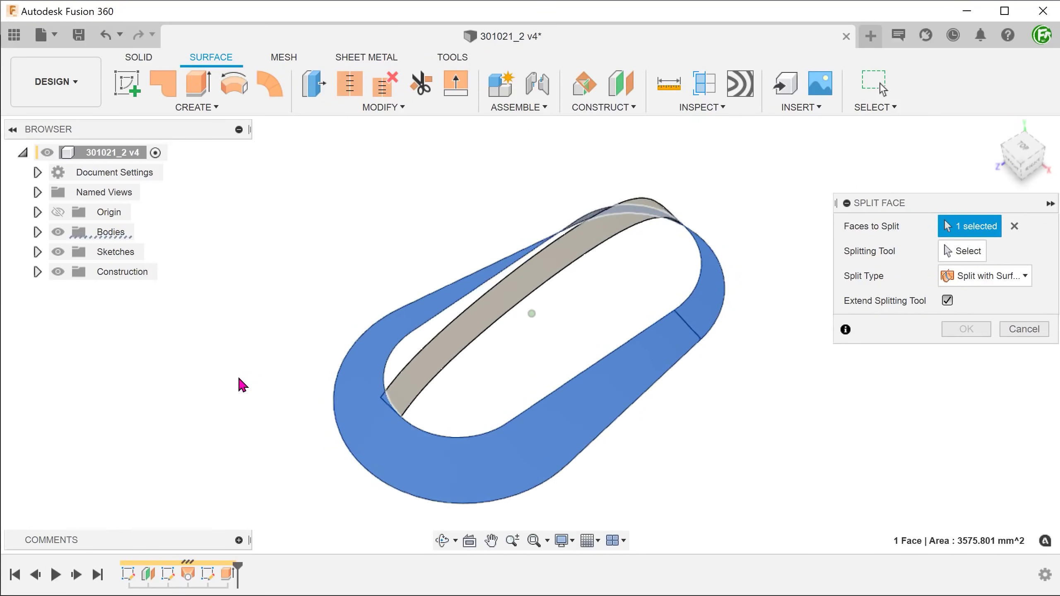
left_click(955, 251)
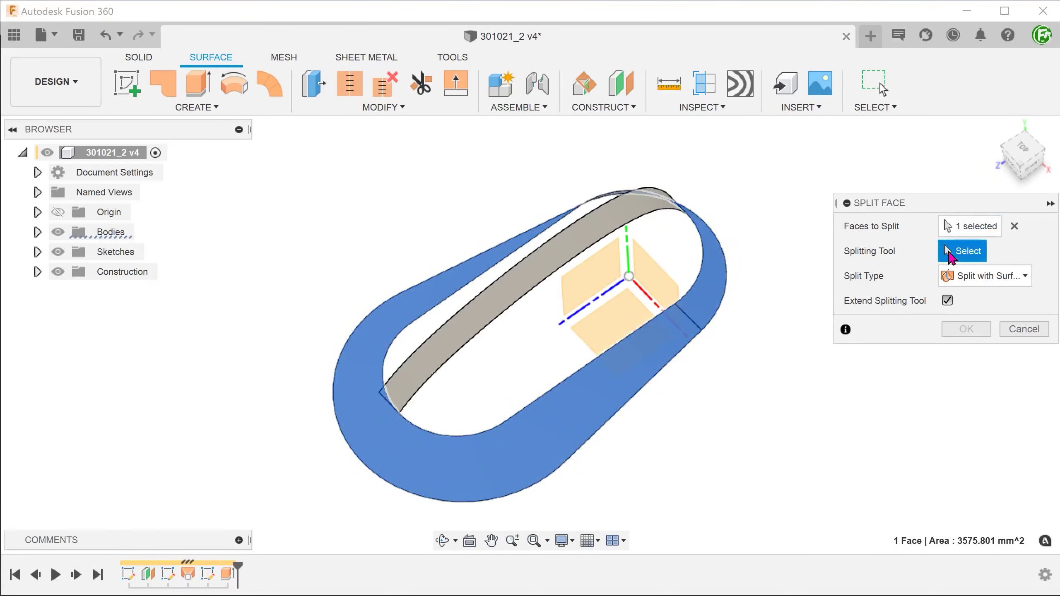
left_click(595, 289)
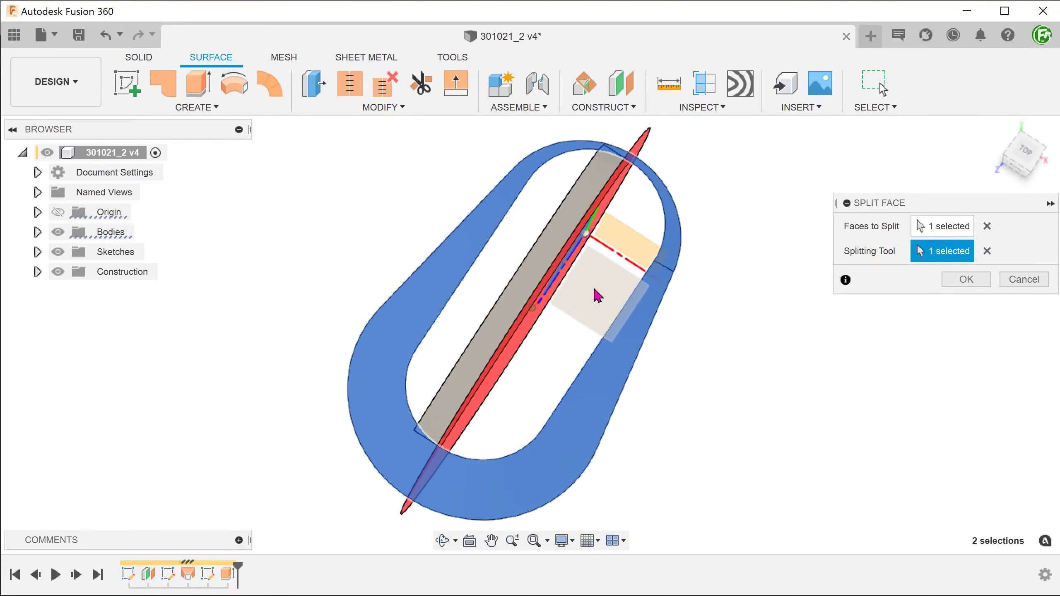
left_click(960, 282)
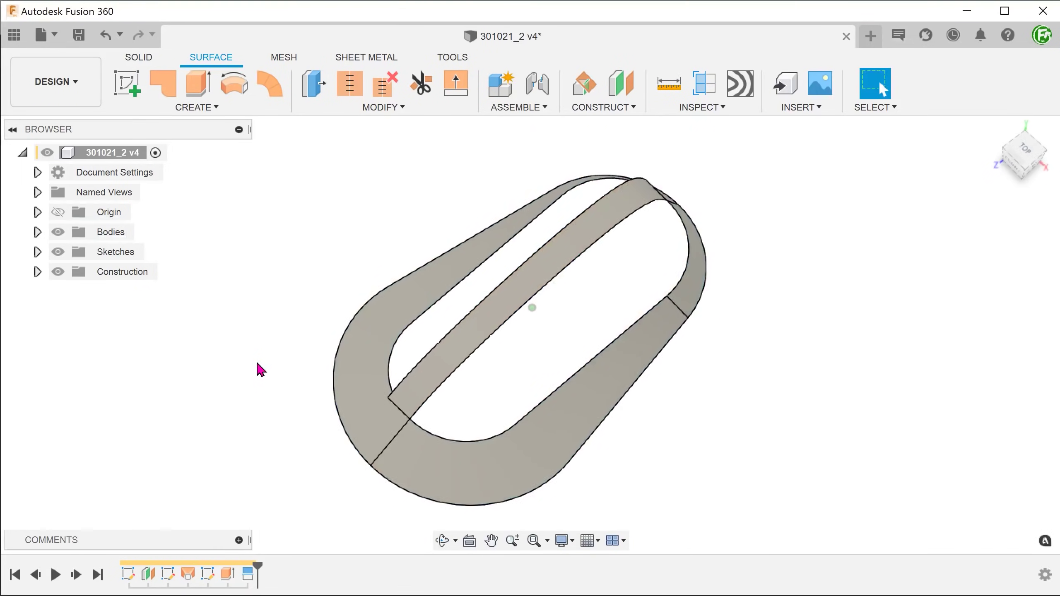
Orbit to inspect the split, try selecting the inner edges, then undo the selection.
middle_click_drag(260, 367, 556, 358, "shift")
left_click(423, 430)
left_click(736, 358)
key("ctrl+z")
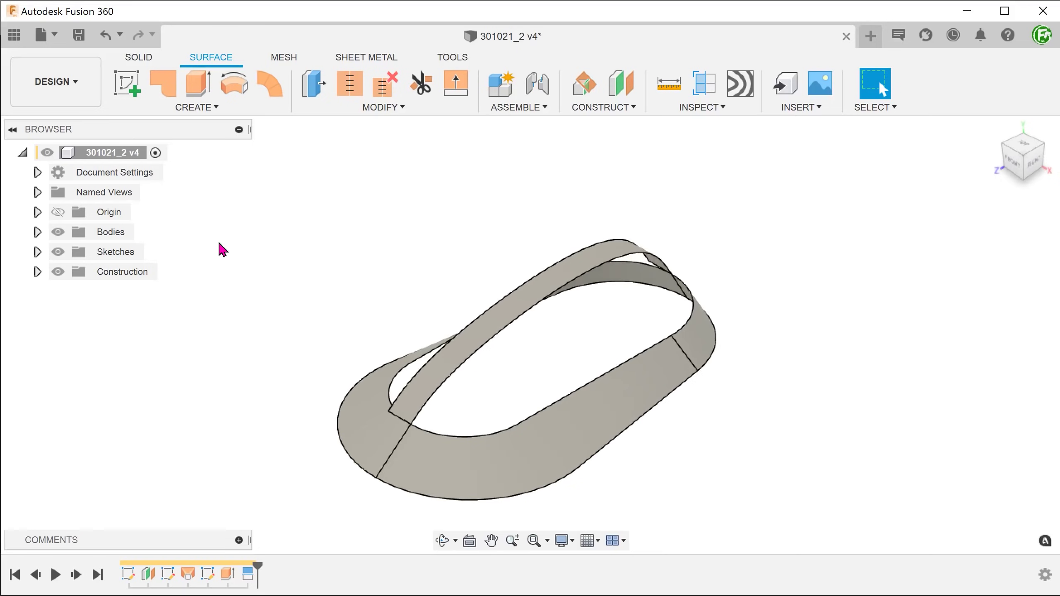
Start a patch surface bounded by the bottom, right and upper inner shell edges.
left_click(188, 107)
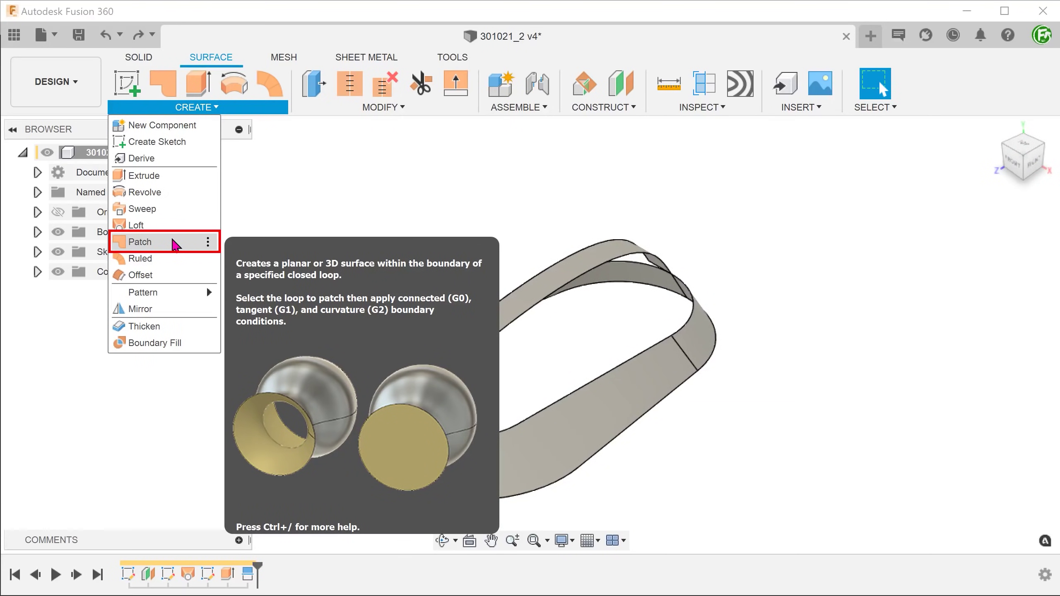
left_click(174, 244)
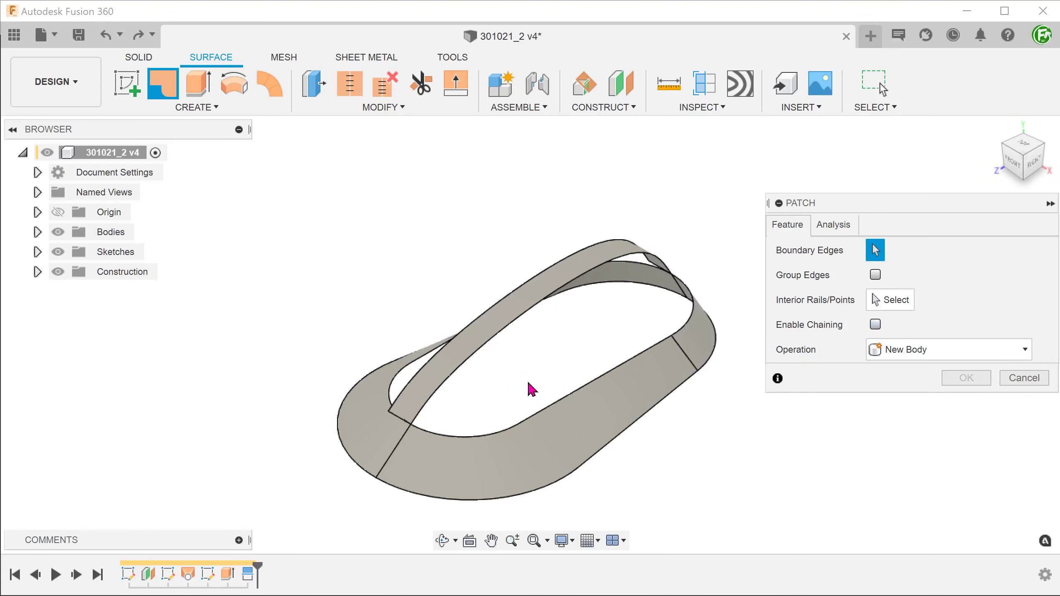
left_click(511, 432)
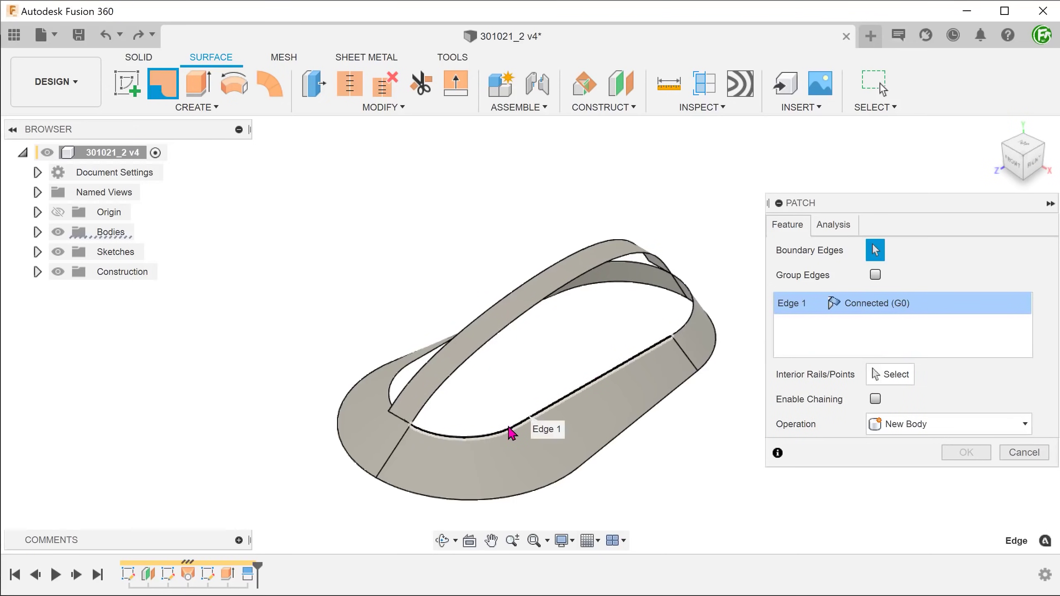
left_click(688, 336)
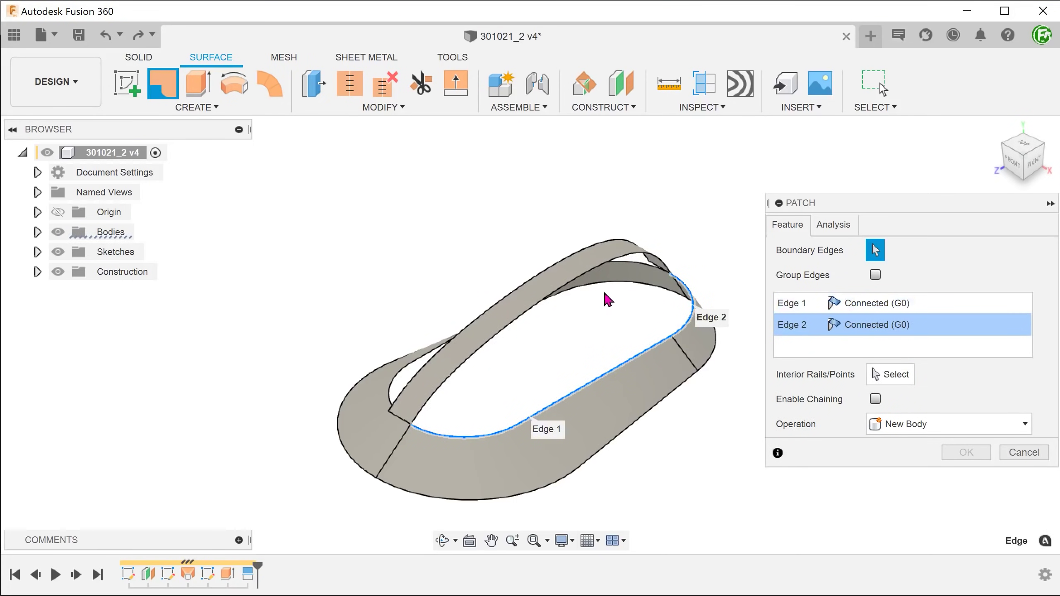
left_click(569, 288)
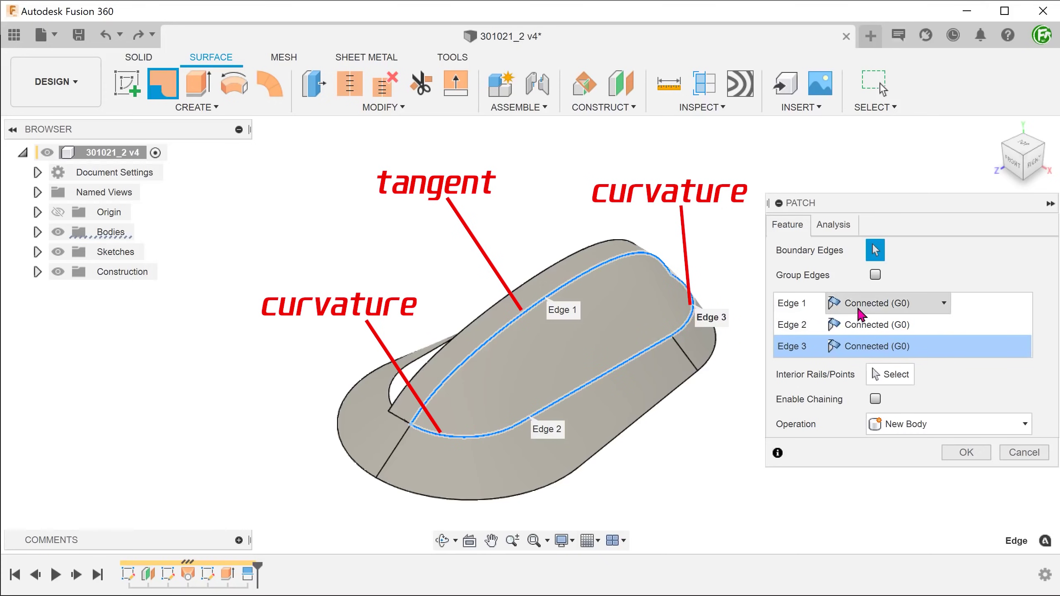
Set patch Edge 1 to Tangent (G1) and Edges 2–3 to Curvature (G2), and create it.
left_click(893, 303)
left_click(909, 345)
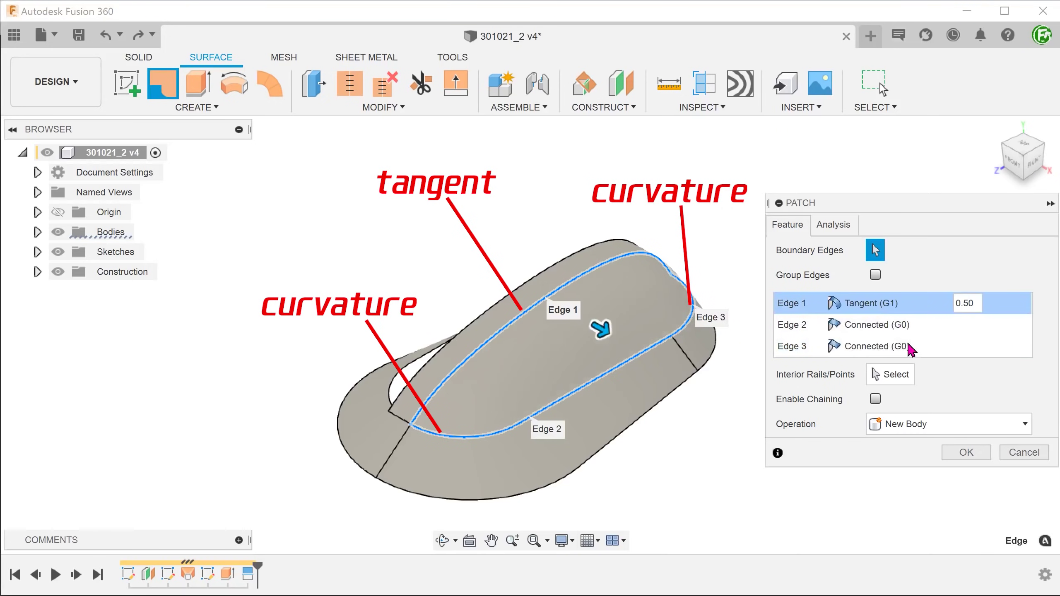
left_click(897, 325)
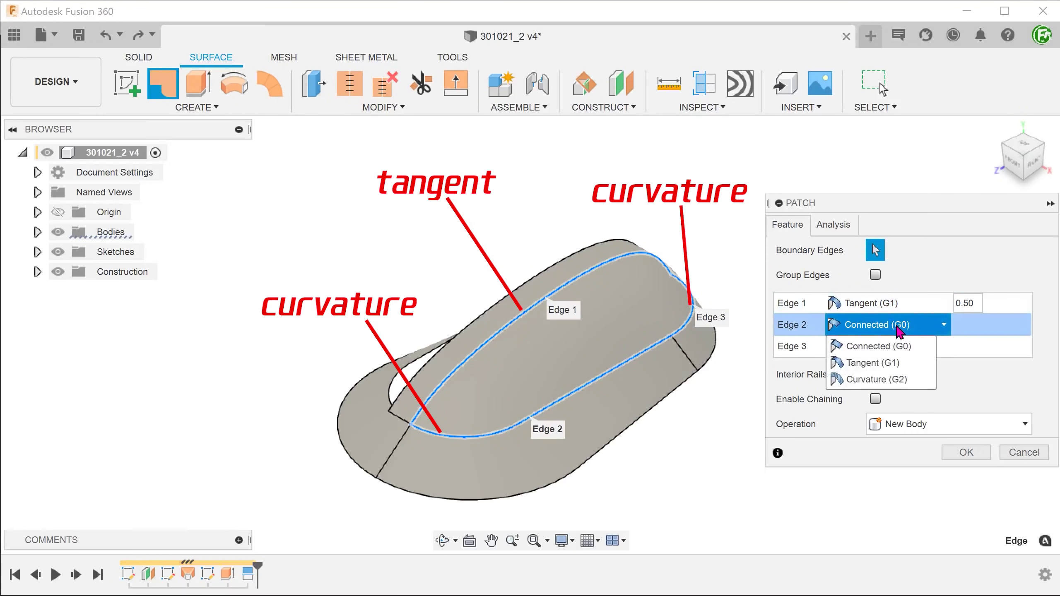
left_click(918, 380)
left_click(913, 347)
left_click(918, 401)
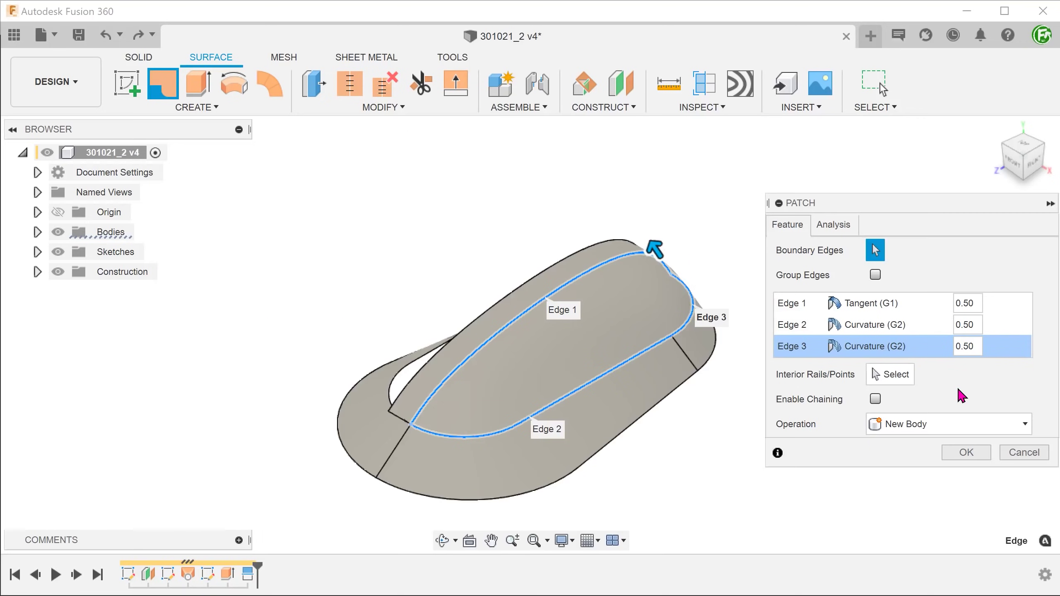
left_click(965, 453)
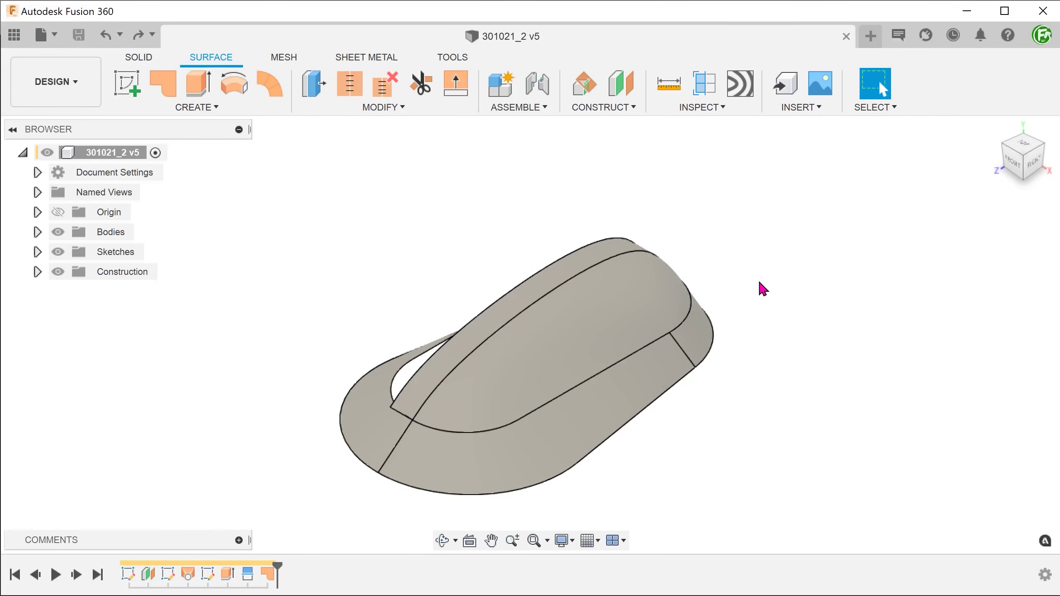
Apply a zebra analysis to the outer shell and the inner patch.
left_click(716, 109)
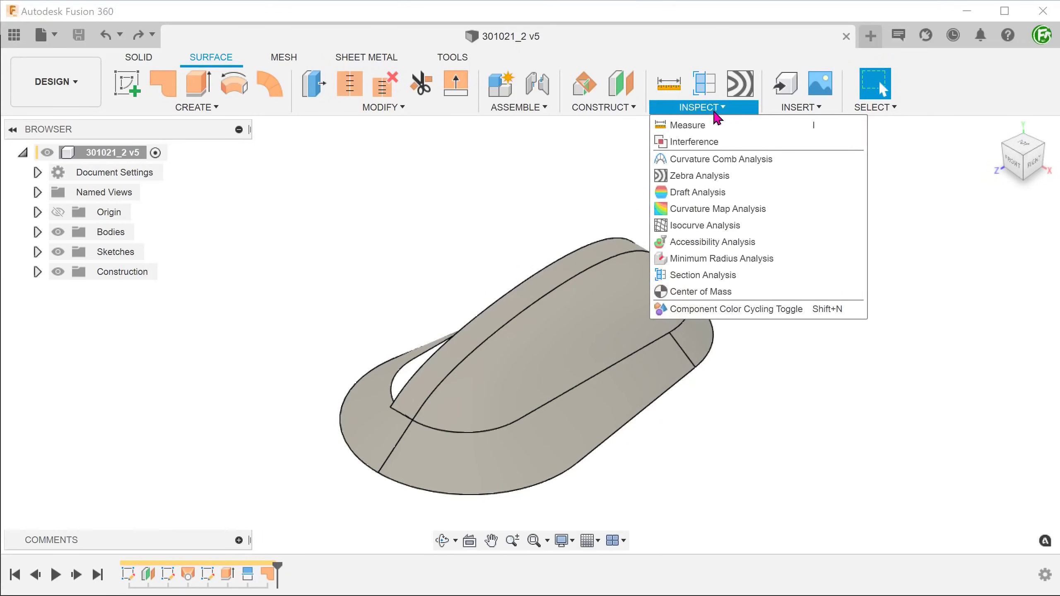
left_click(747, 181)
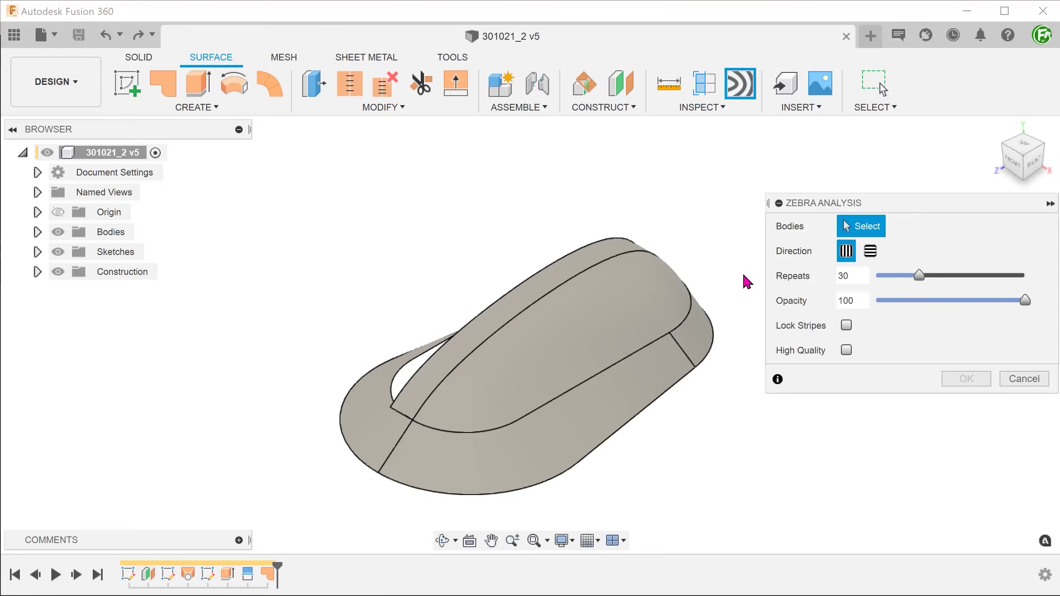
left_click(663, 382)
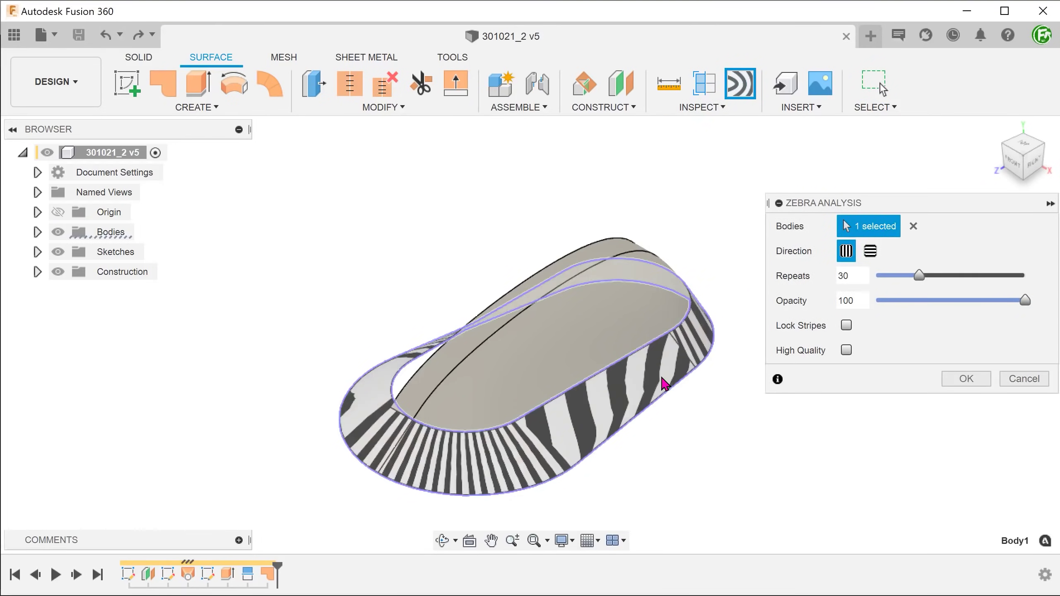
left_click(563, 354)
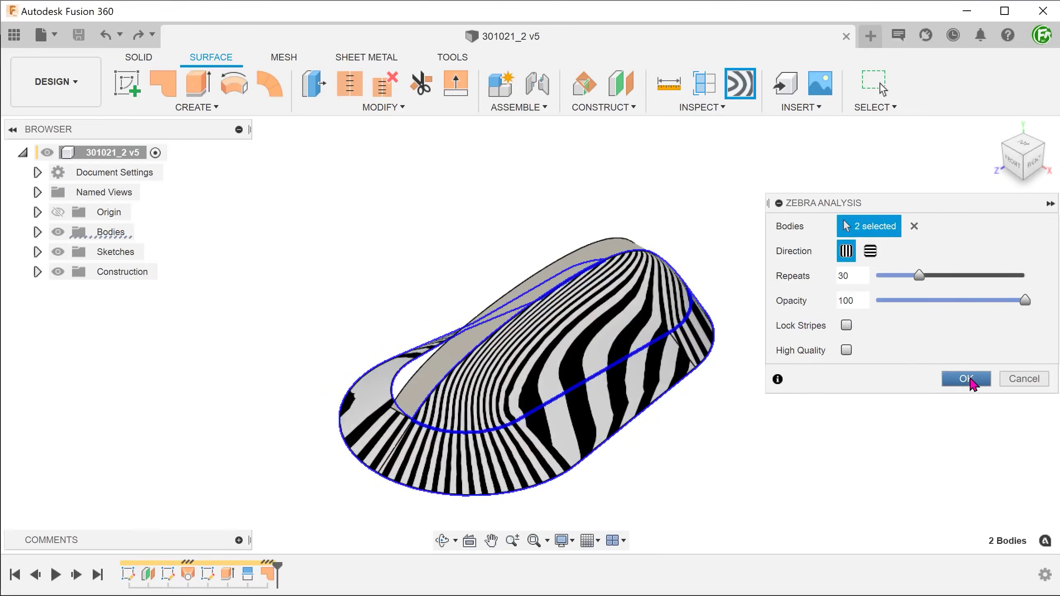
left_click(965, 379)
Orbit, zoom and pan around the model to inspect the zebra stripes across the seam.
mouse_move(781, 440)
middle_mouse_down("shift")
mouse_move(260, 499)
mouse_move(319, 367)
mouse_move(310, 416)
mouse_move(456, 367)
mouse_move(764, 339)
mouse_move(738, 260)
mouse_move(673, 267)
mouse_move(752, 326)
mouse_move(762, 310)
mouse_move(705, 407)
mouse_move(674, 421)
middle_mouse_up("shift")
scroll(308, 376, "up", 5)
scroll(675, 421, "up", 8)
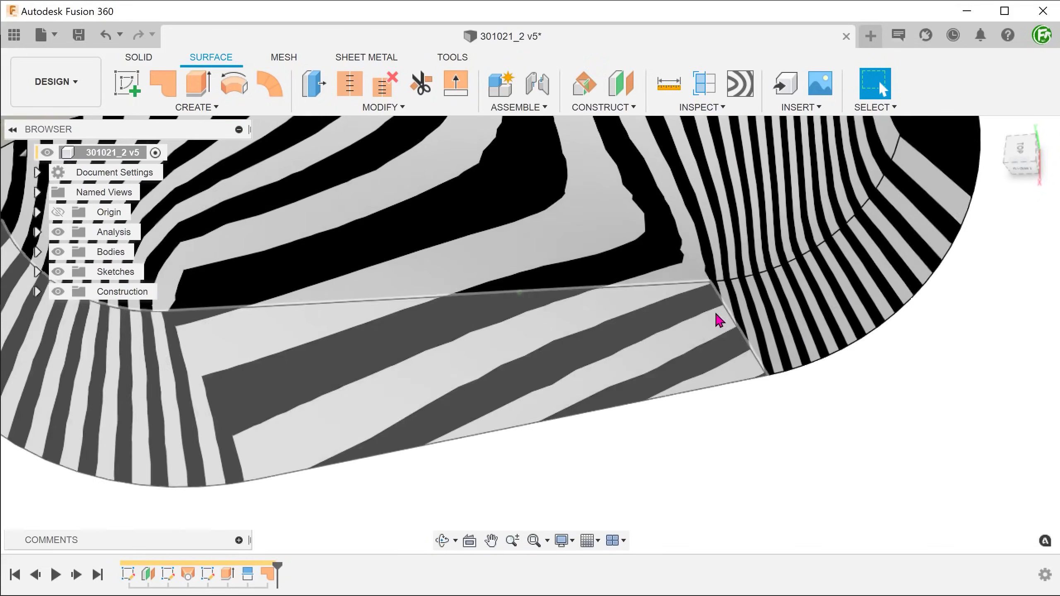
middle_click_drag(719, 320, 729, 350, "shift")
left_click(705, 303)
left_click(739, 375)
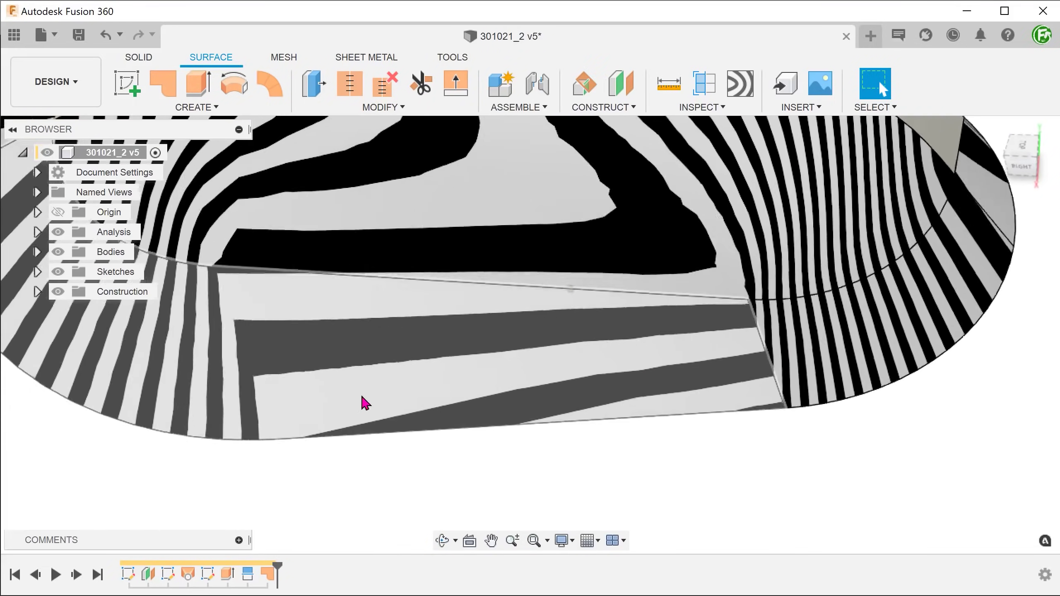
middle_click_drag(361, 402, 324, 371, "shift")
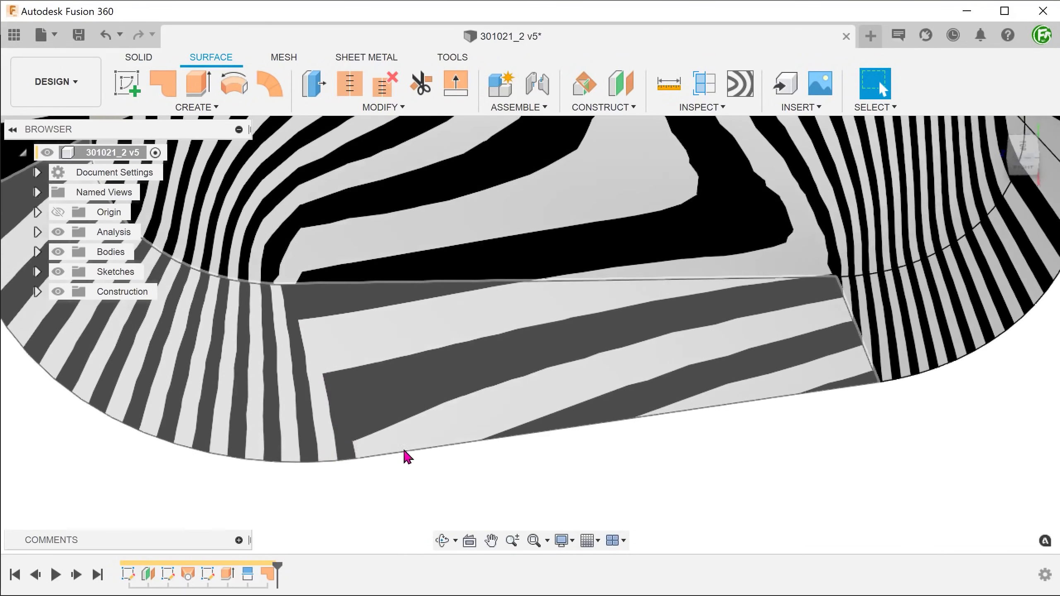
scroll(467, 461, "down", 5)
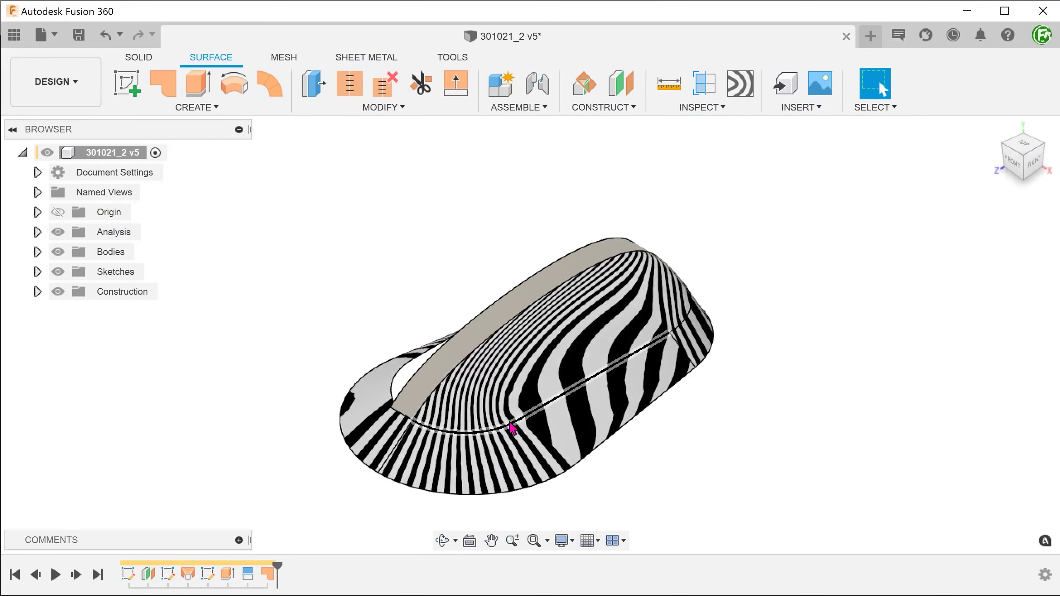
middle_click_drag(551, 434, 307, 402)
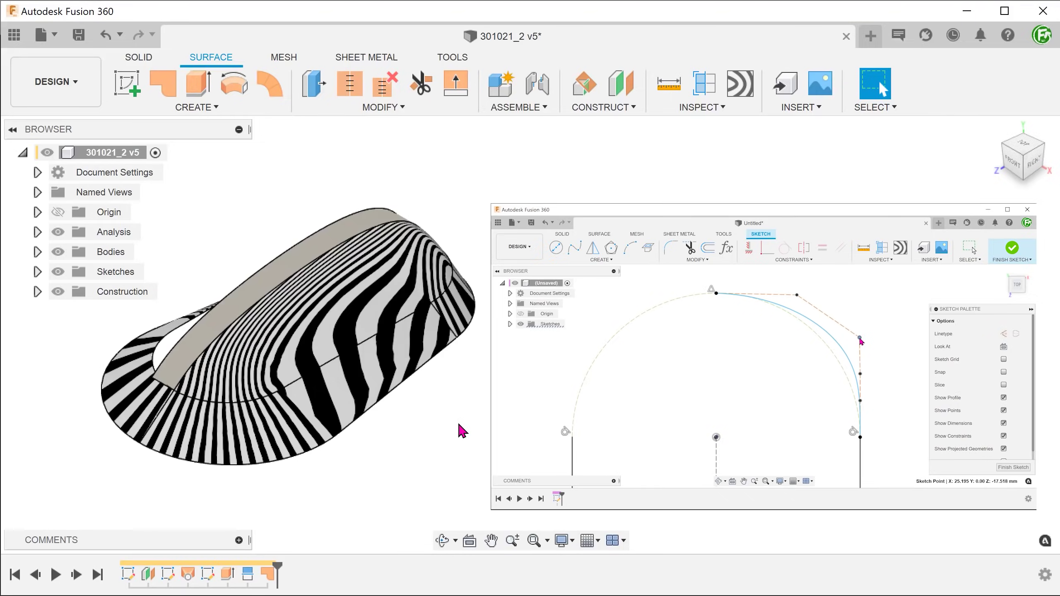
Orbit and zoom around the zebra-striped shell and patch.
mouse_move(459, 426)
middle_mouse_down("shift")
mouse_move(428, 371)
mouse_move(397, 272)
mouse_move(334, 289)
mouse_move(354, 325)
mouse_move(546, 209)
mouse_move(610, 204)
mouse_move(655, 222)
mouse_move(461, 235)
middle_mouse_up("shift")
scroll(460, 428, "up", 5)
scroll(642, 225, "down", 3)
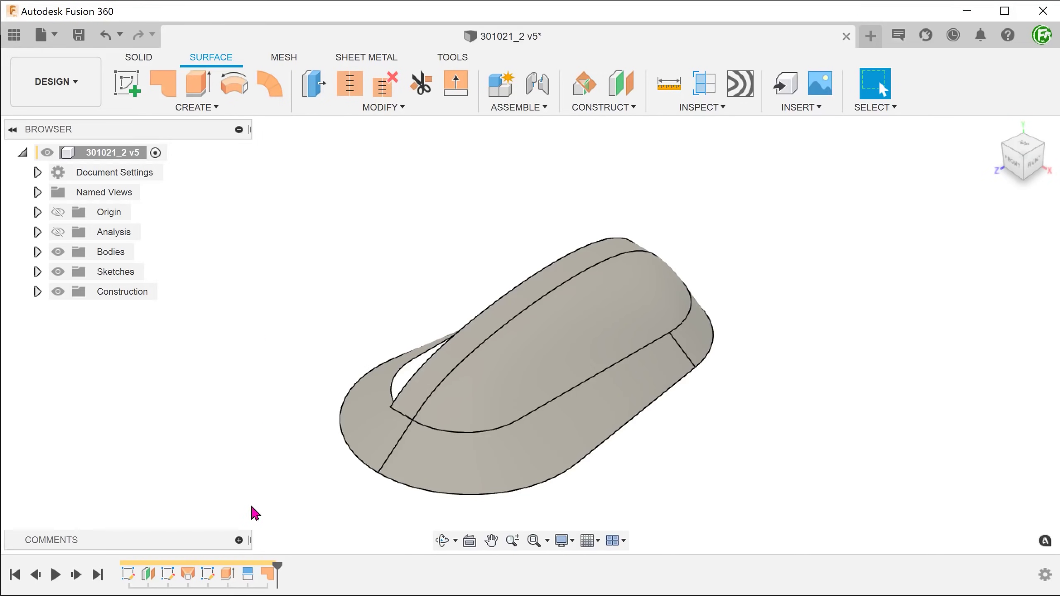
Drag the timeline marker back before the Patch feature and pan the view sideways.
left_click_drag(277, 569, 258, 569)
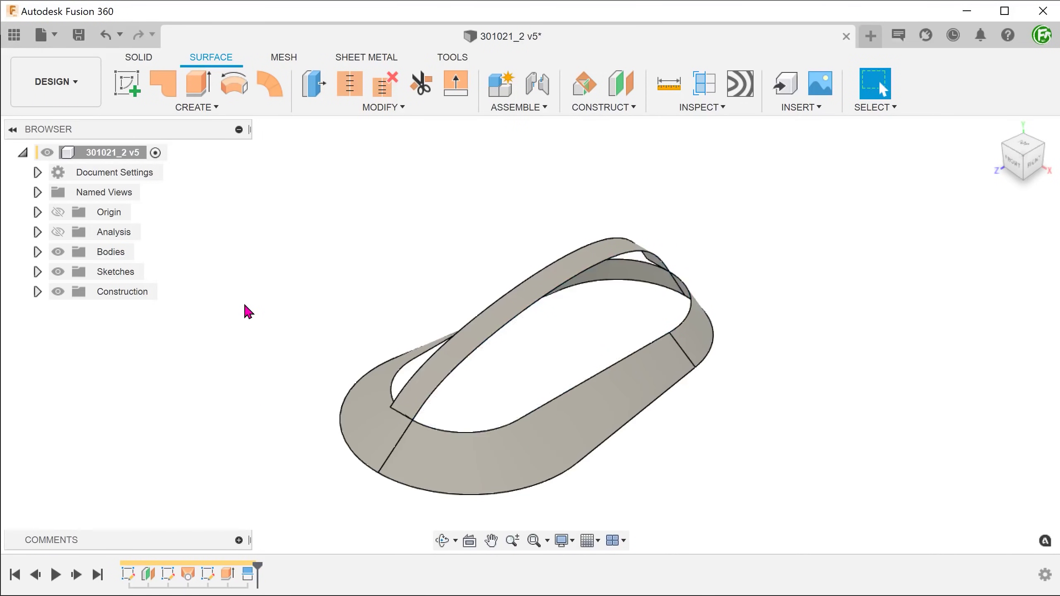
middle_click_drag(436, 220, 236, 216)
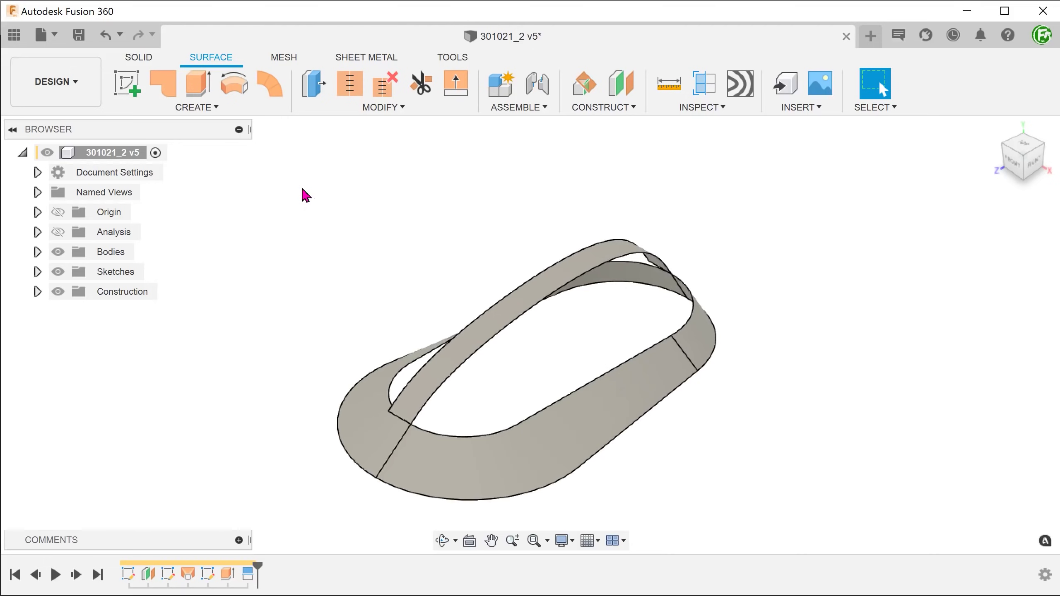
Start a sketch on the vertical side plane and draw short lines down from both profile ends.
right_click(260, 208)
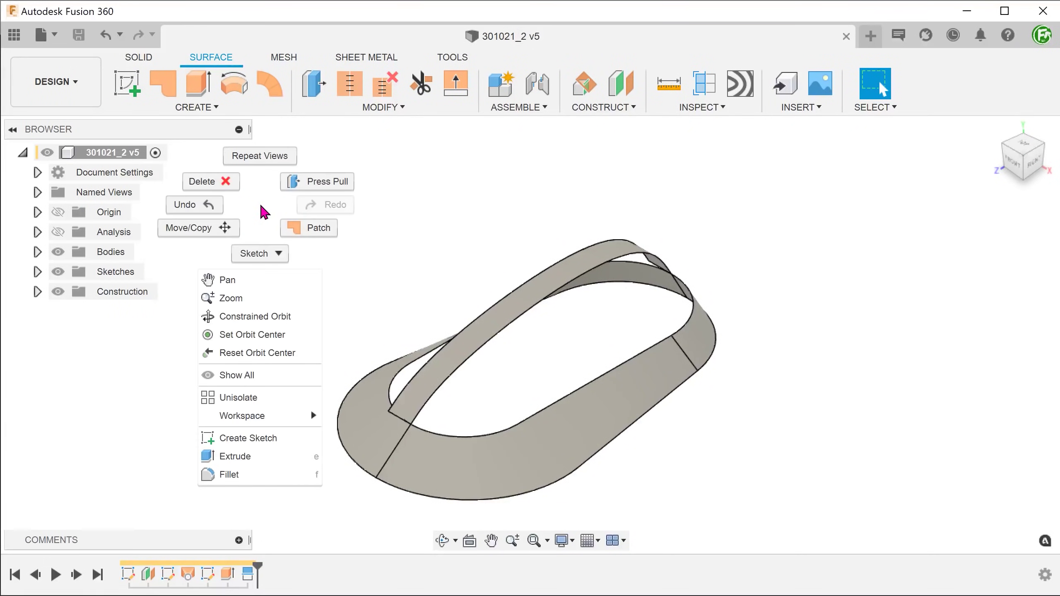
left_click(287, 441)
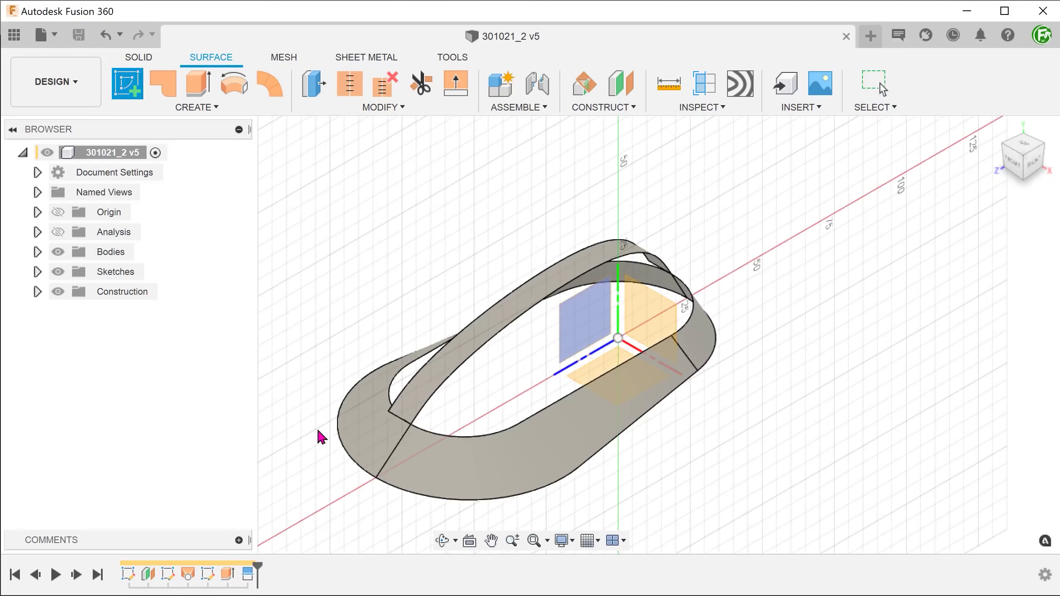
left_click(576, 321)
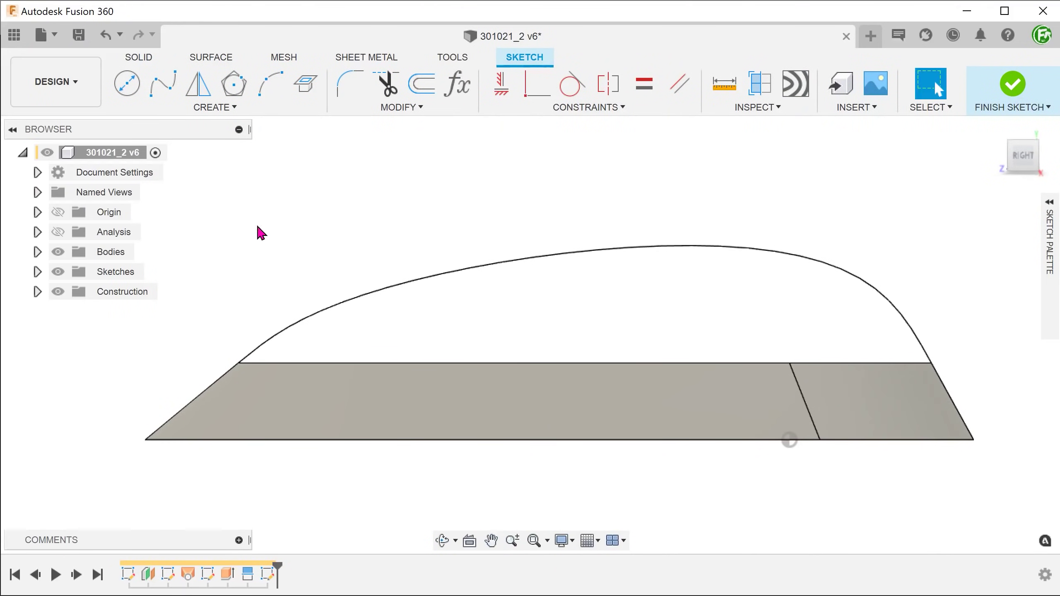
key("l")
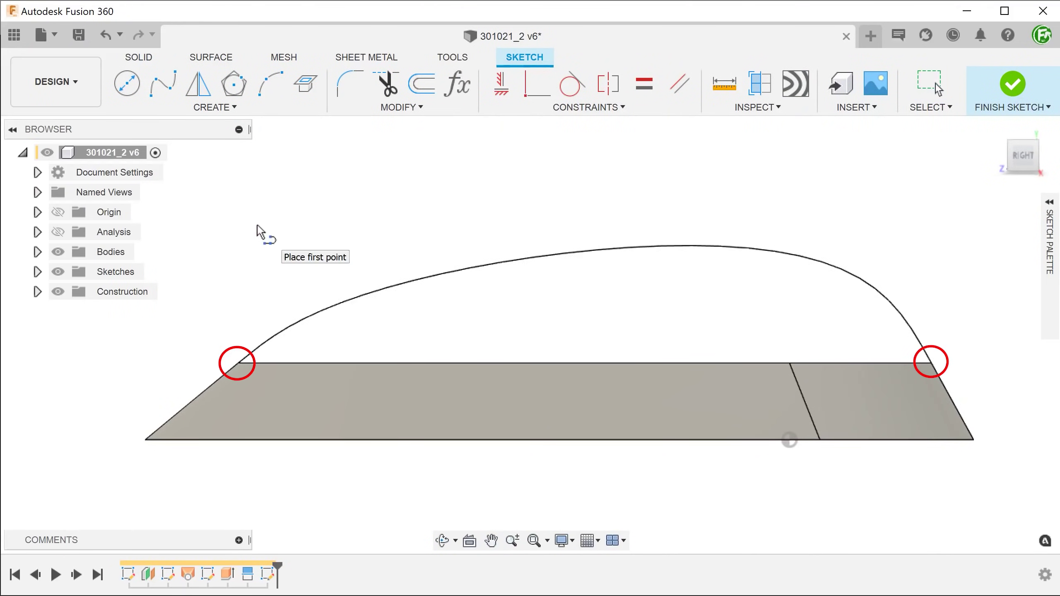
left_click(237, 363)
double_click(259, 398)
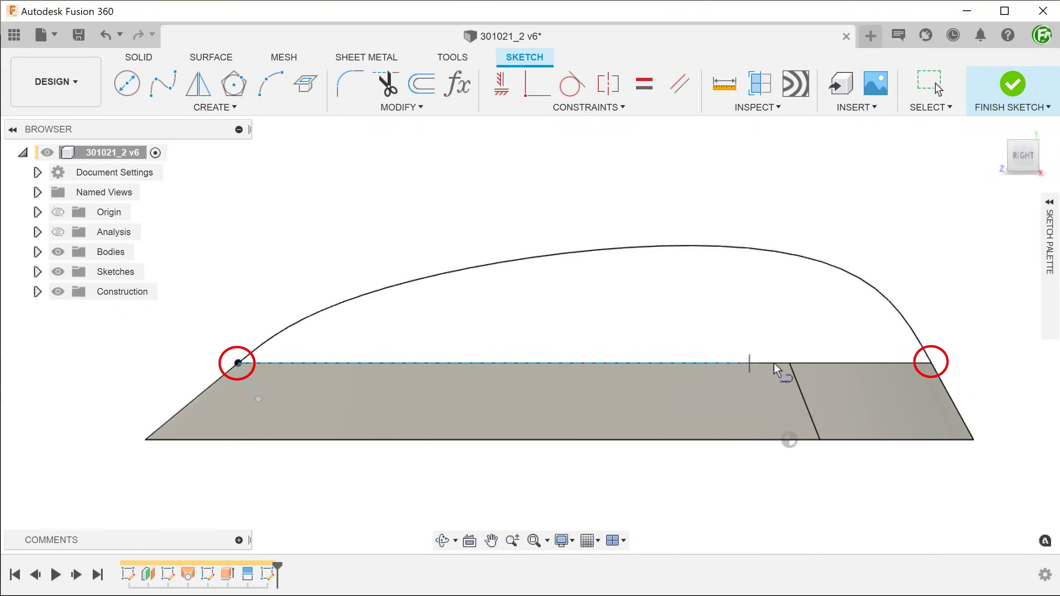
left_click(932, 363)
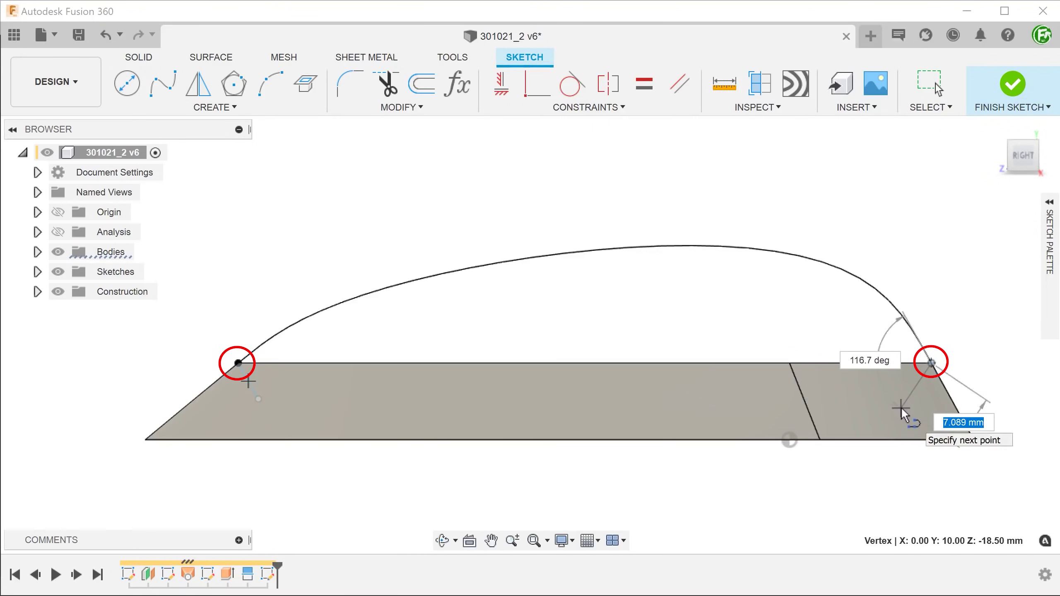
double_click(901, 408)
key("Escape")
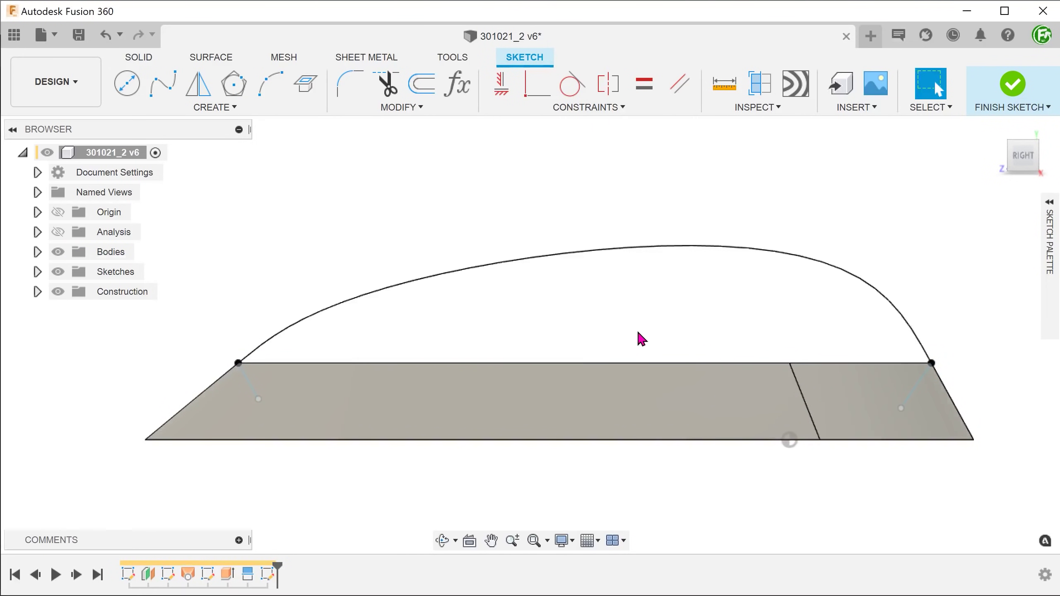
Constrain the two lines' lower end points to be horizontally aligned.
left_click(259, 399)
left_click(901, 409, "shift")
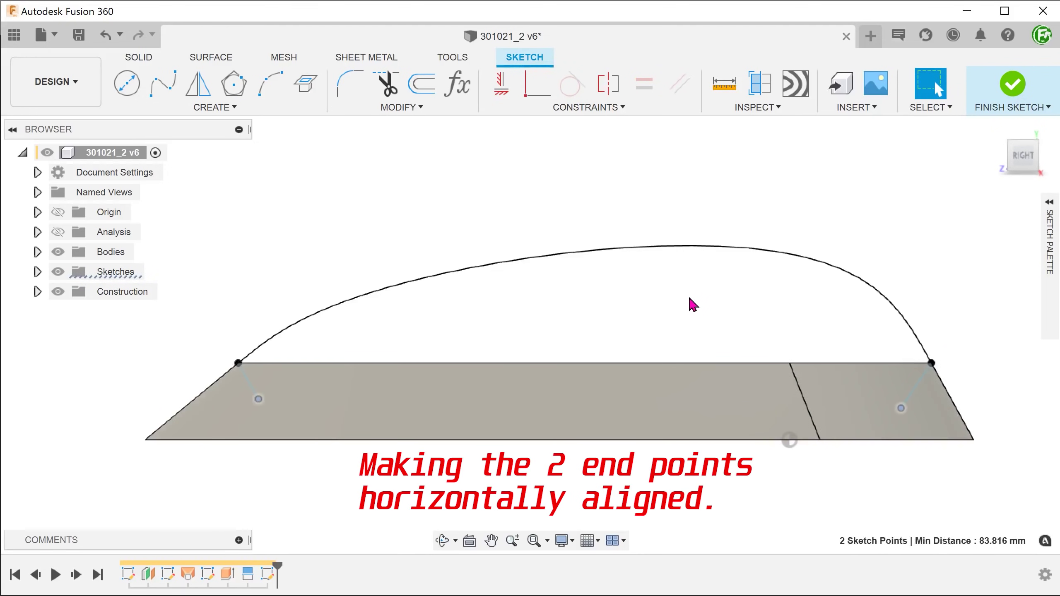
left_click(500, 85)
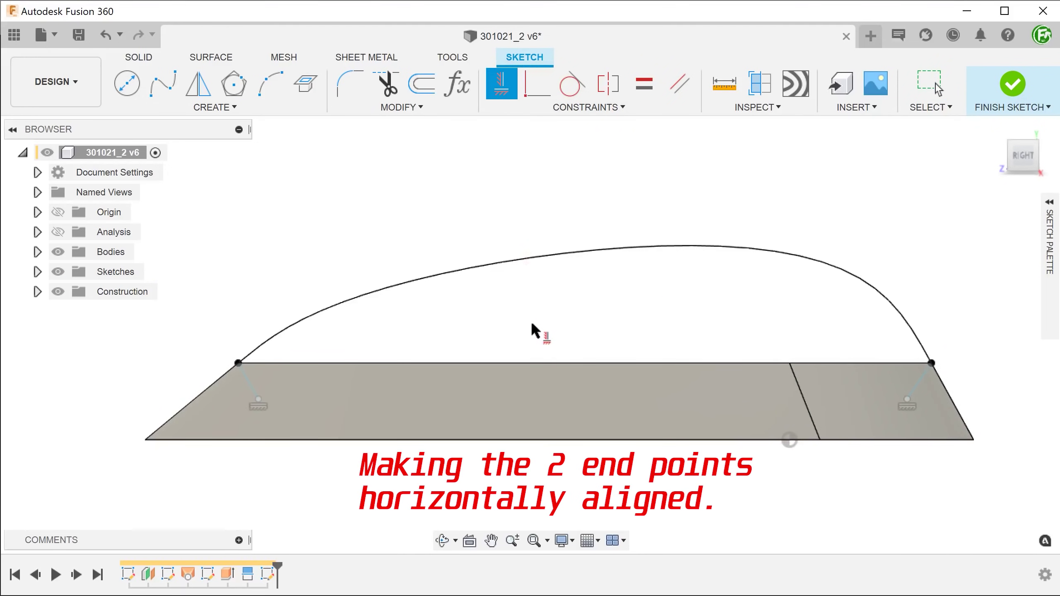
key("Escape")
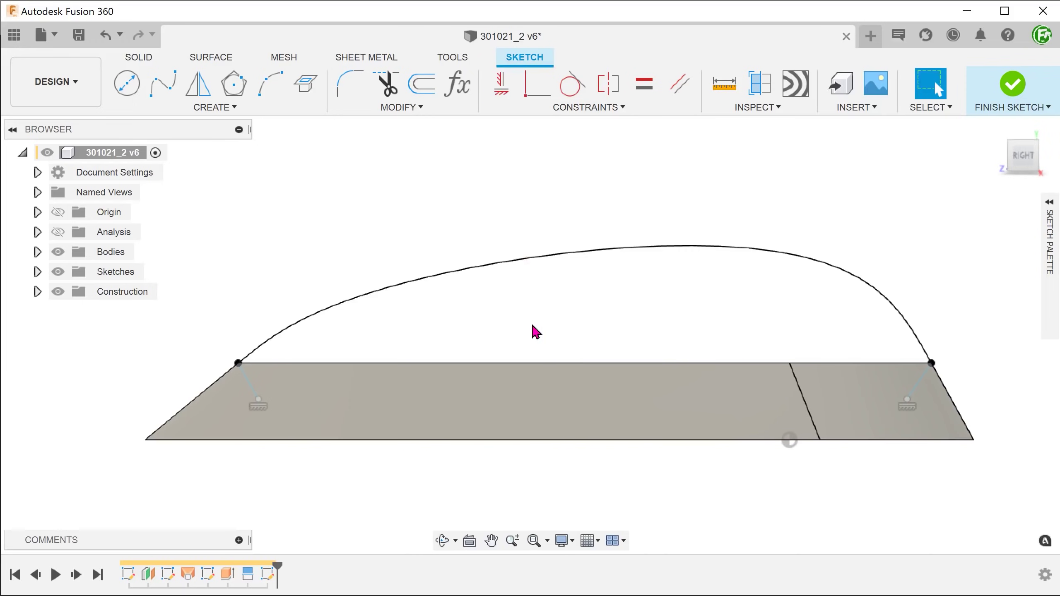
Draw a three-point control point spline between the two lower sketch points.
left_click(220, 110)
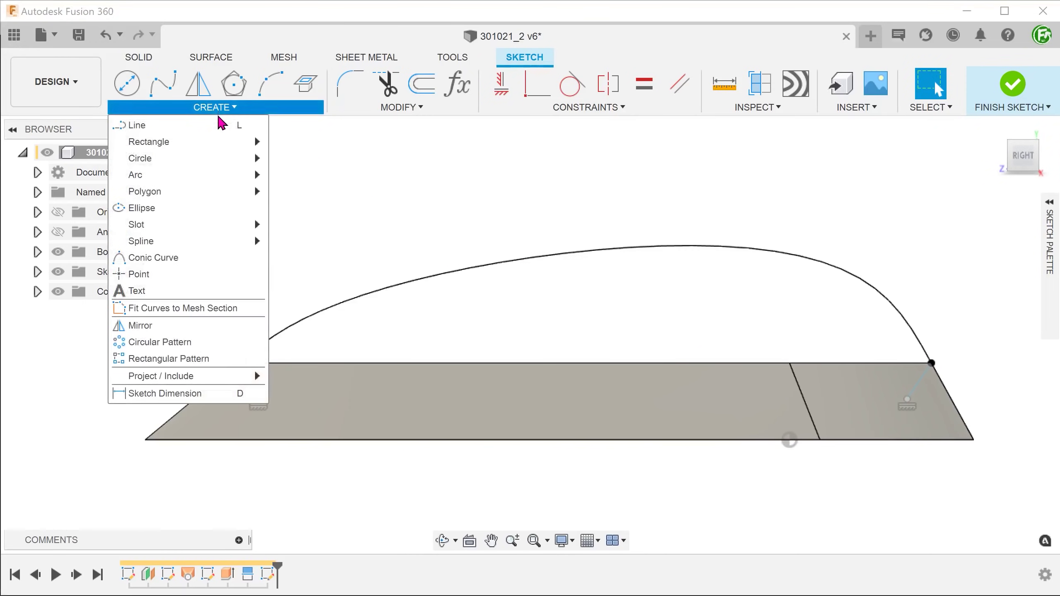
mouse_move(206, 241)
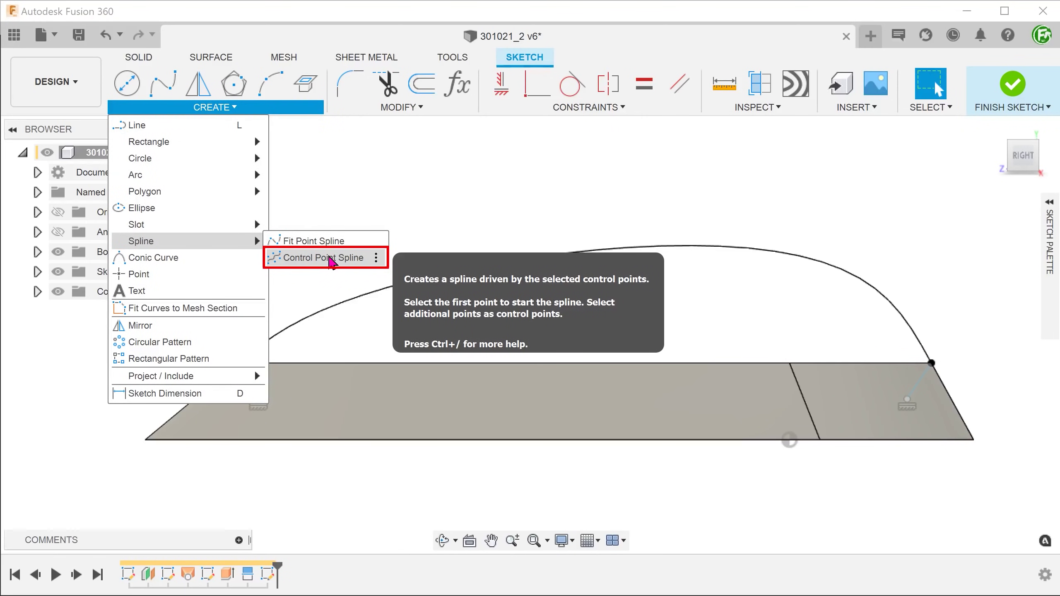
left_click(332, 258)
left_click(258, 398)
left_click(607, 381)
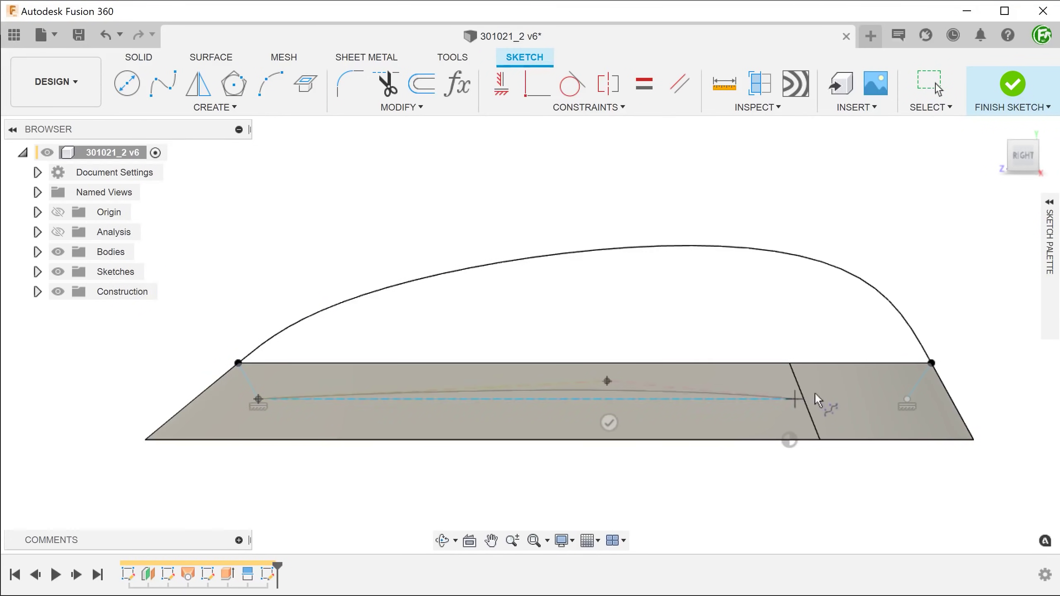
double_click(903, 400)
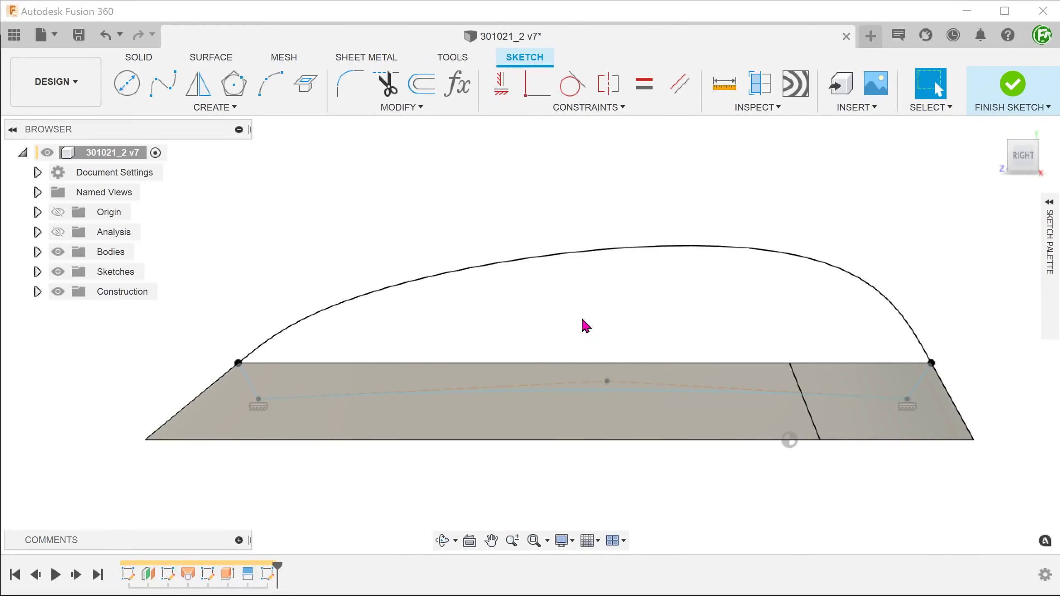
Raise the spline's middle control point, nudge its ends, and finish the sketch.
left_click(59, 253)
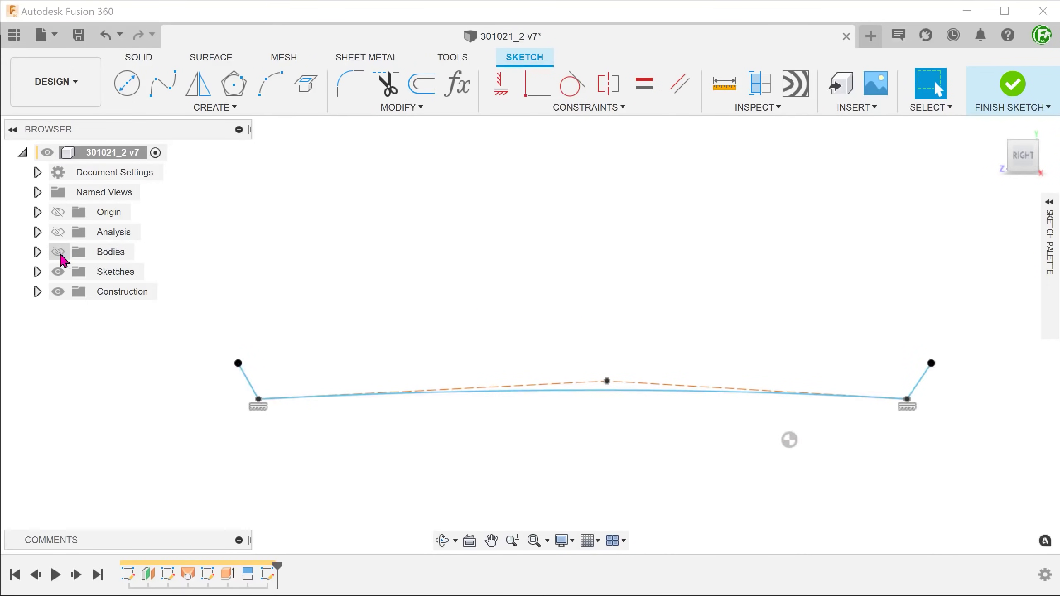
left_click(59, 252)
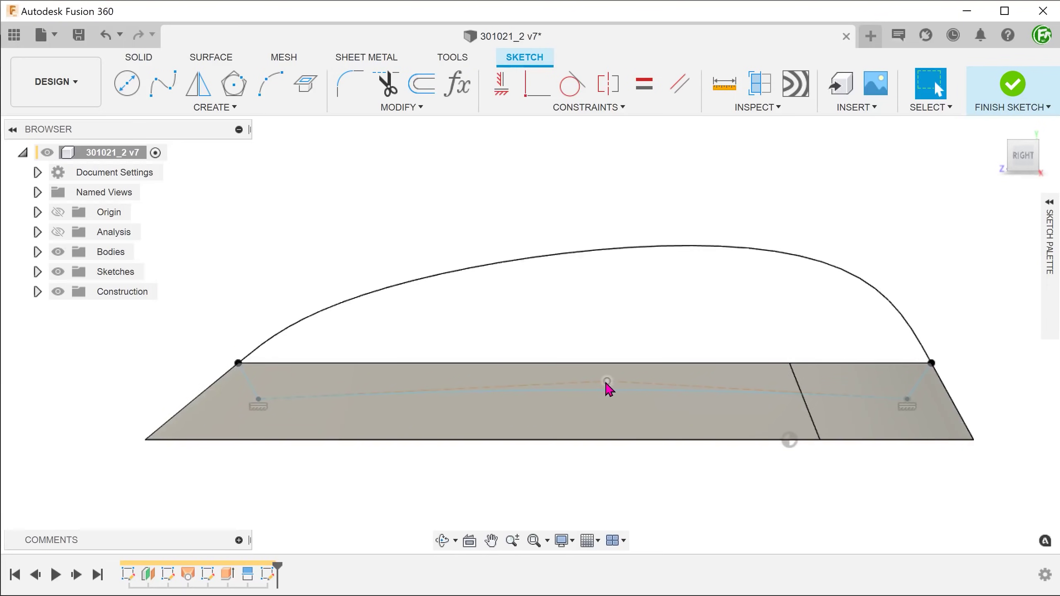
left_click_drag(607, 381, 587, 360)
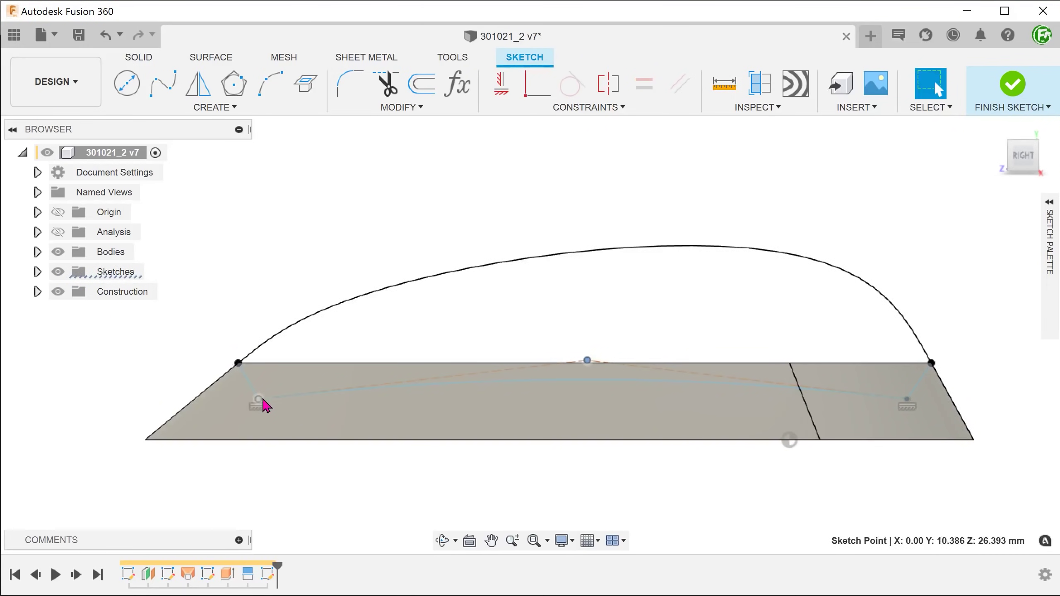
left_click_drag(260, 400, 263, 393)
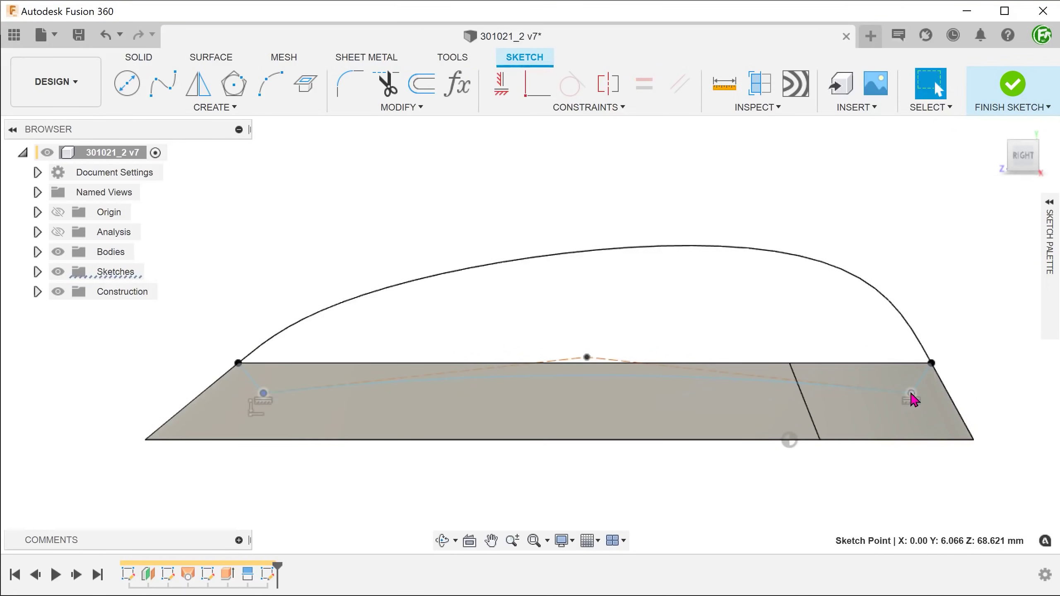
left_click_drag(911, 394, 916, 393)
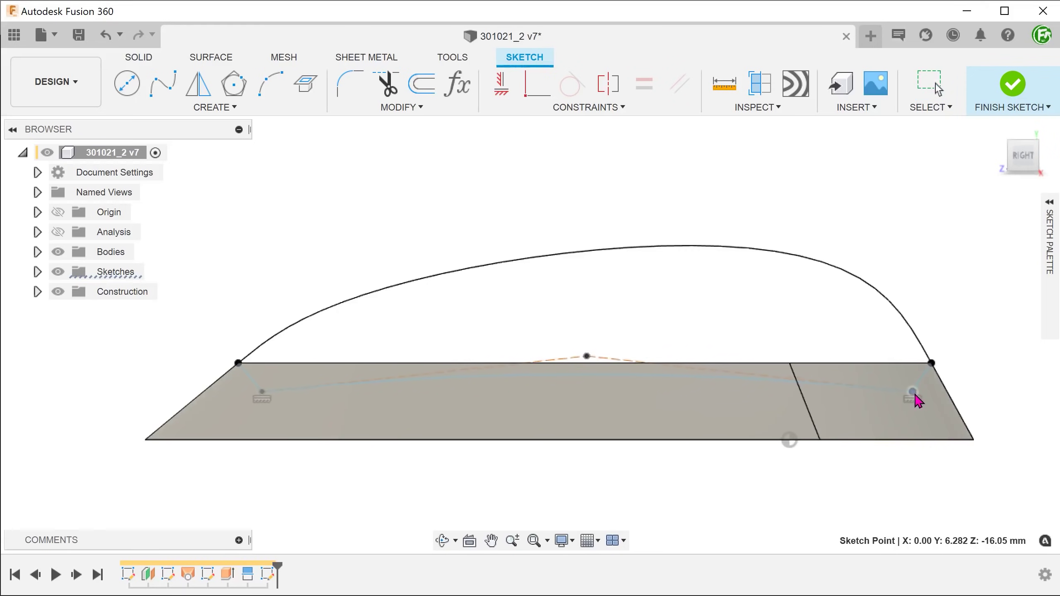
left_click(1017, 85)
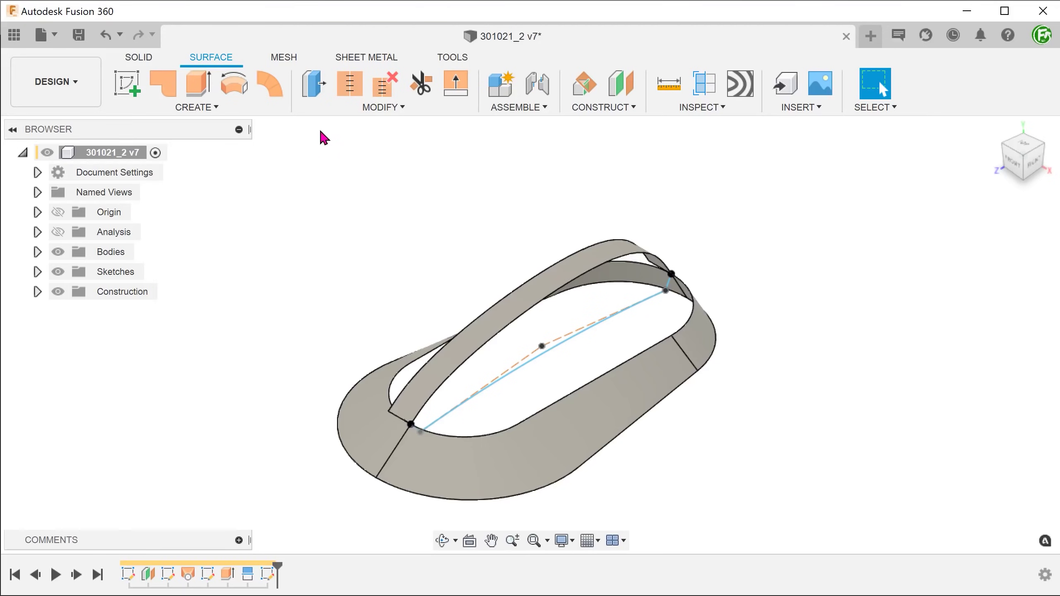
Trim the surface band with the sketch spline, removing the lower band portion.
left_click(375, 107)
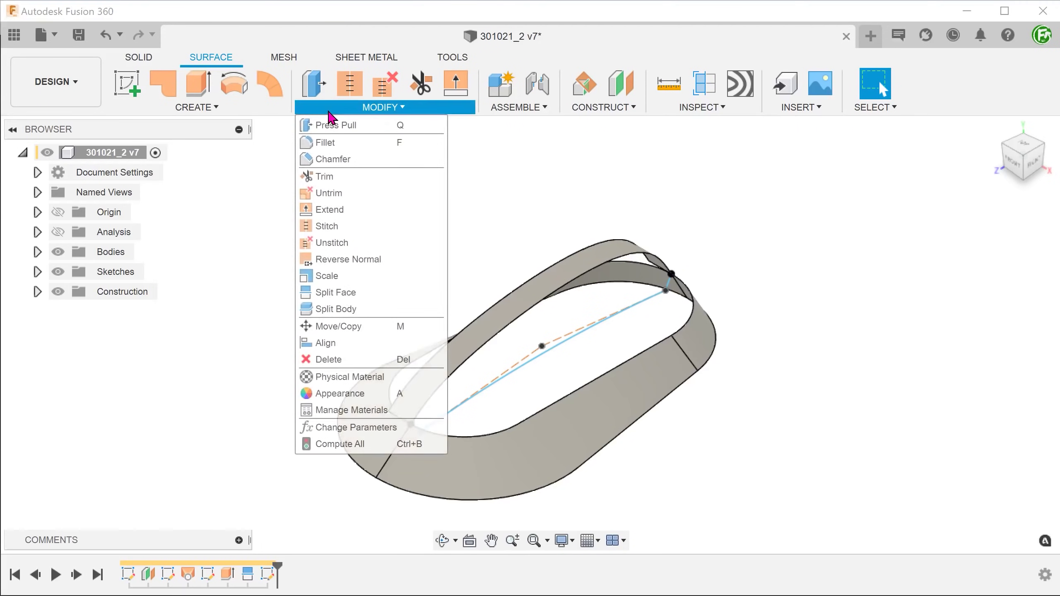
left_click(361, 183)
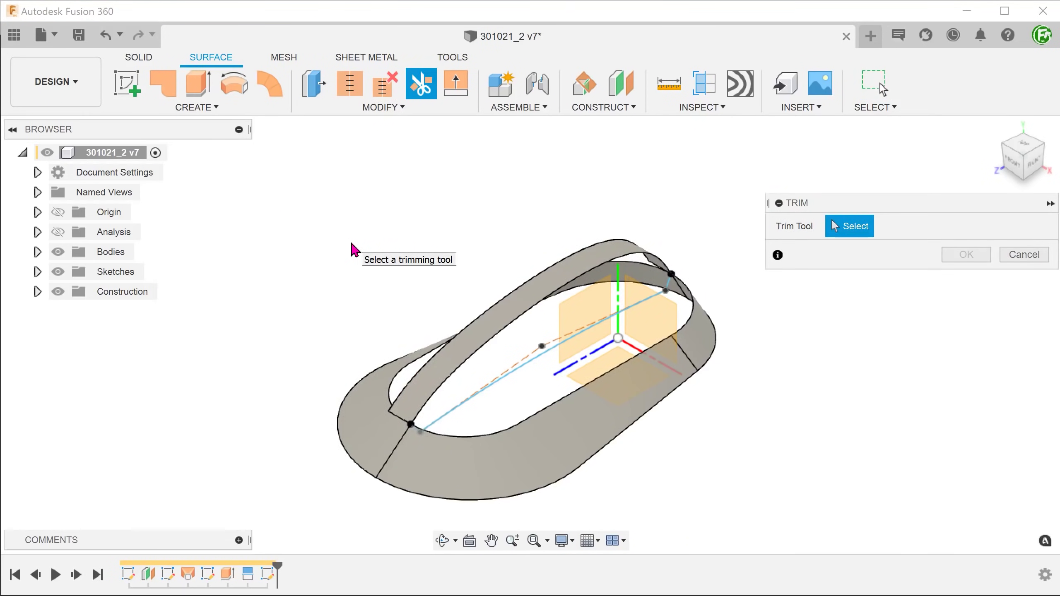
left_click(480, 396)
mouse_move(374, 296)
middle_mouse_down("shift")
mouse_move(322, 279)
mouse_move(208, 325)
mouse_move(282, 311)
mouse_move(360, 251)
middle_mouse_up("shift")
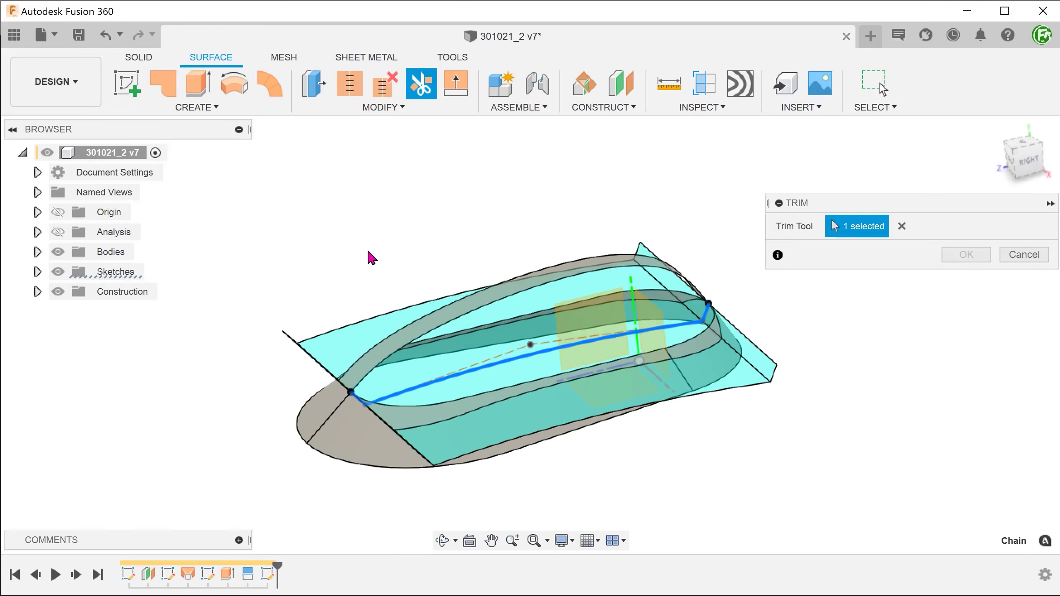
middle_click_drag(615, 379, 810, 386, "shift")
left_click(733, 355)
left_click(949, 256)
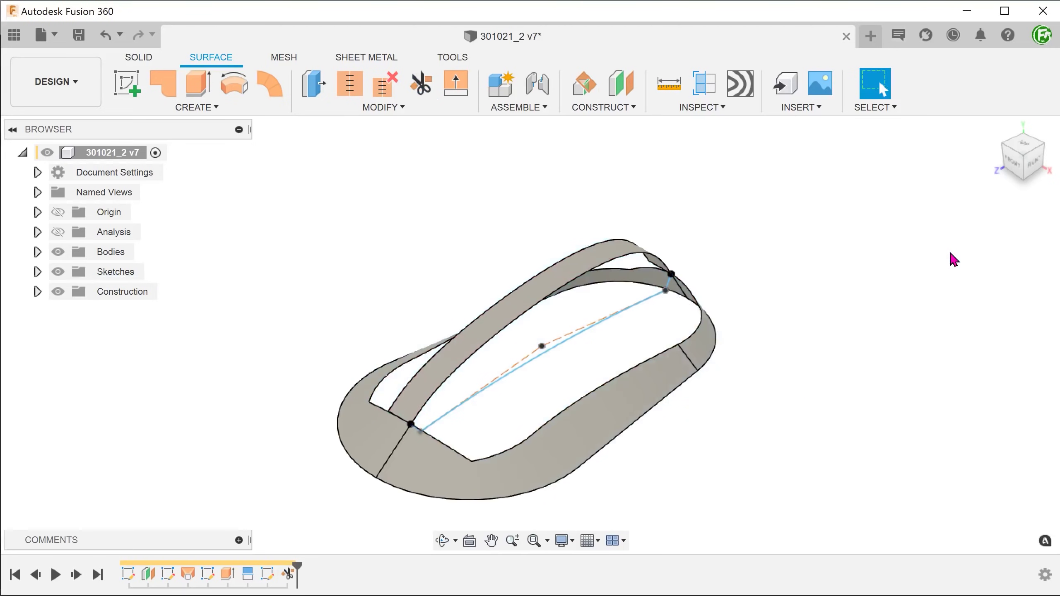
Hide Sketch1 and orbit to check the trimmed inner edges at both ends.
left_click(37, 272)
left_click(68, 291)
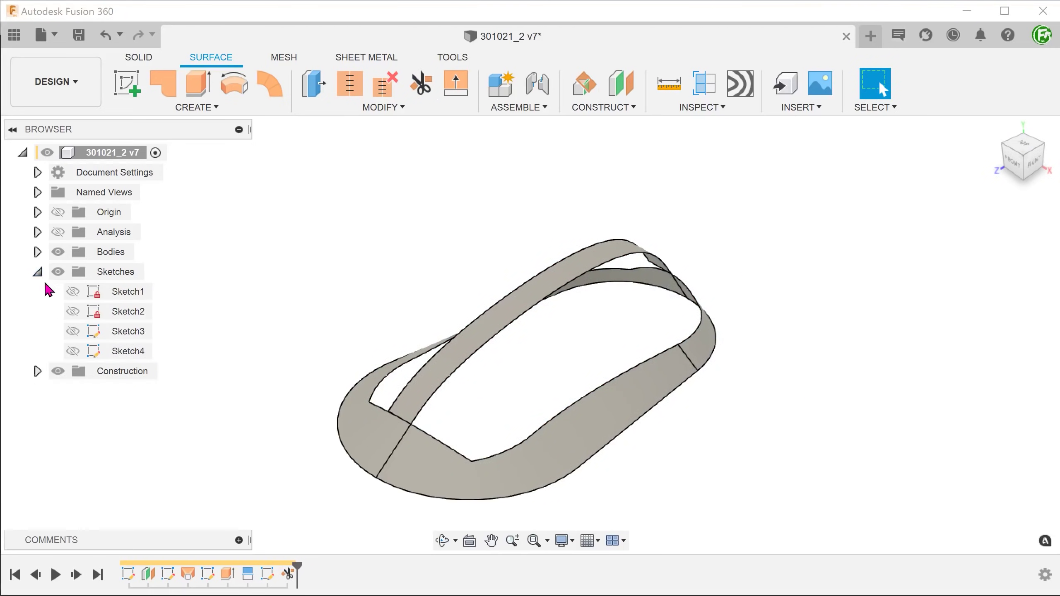
left_click(38, 271)
middle_click_drag(223, 315, 314, 436, "shift")
left_click(333, 433)
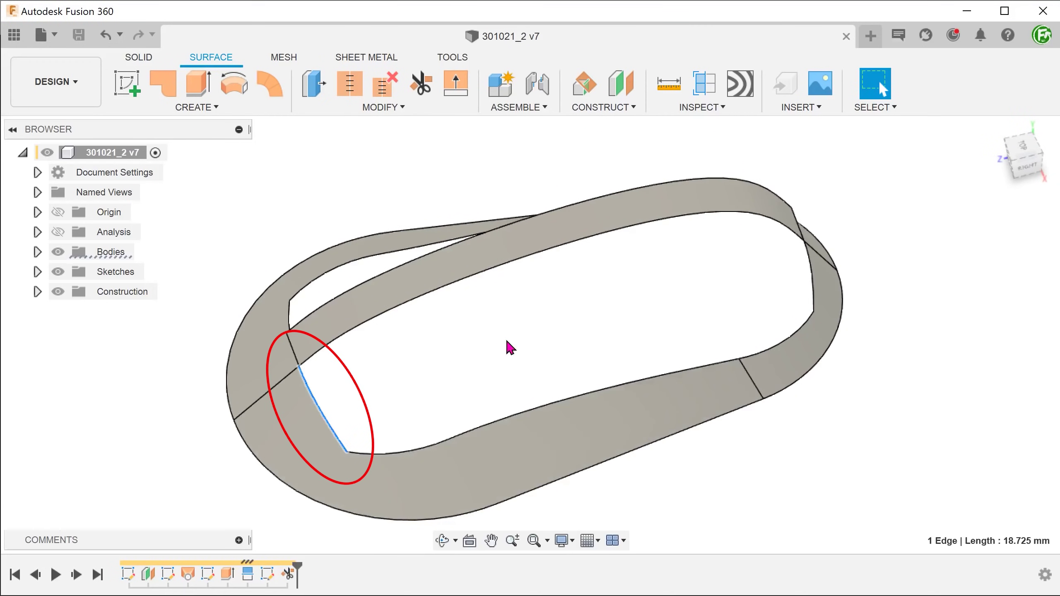
middle_click_drag(509, 347, 820, 346, "shift")
left_click(821, 346)
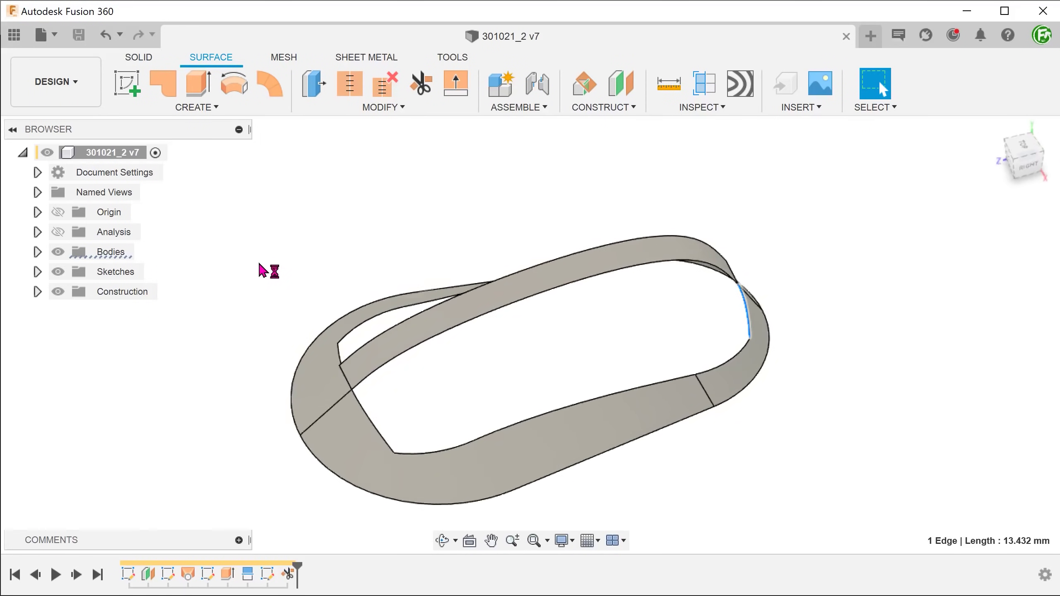
Start a loft surface using the upper and lower inner band edges as profiles.
left_click(196, 107)
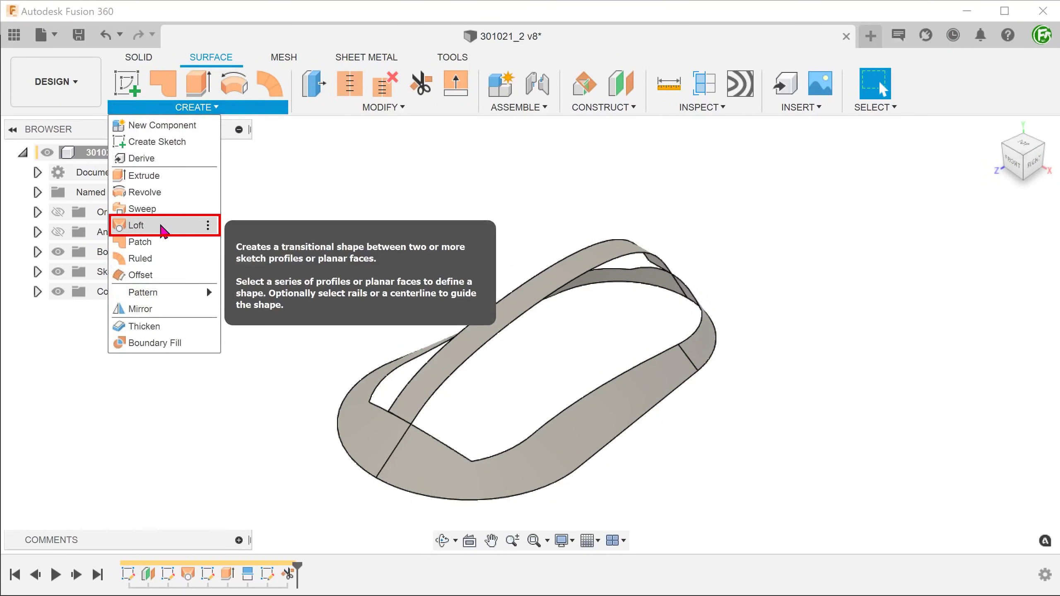
left_click(163, 230)
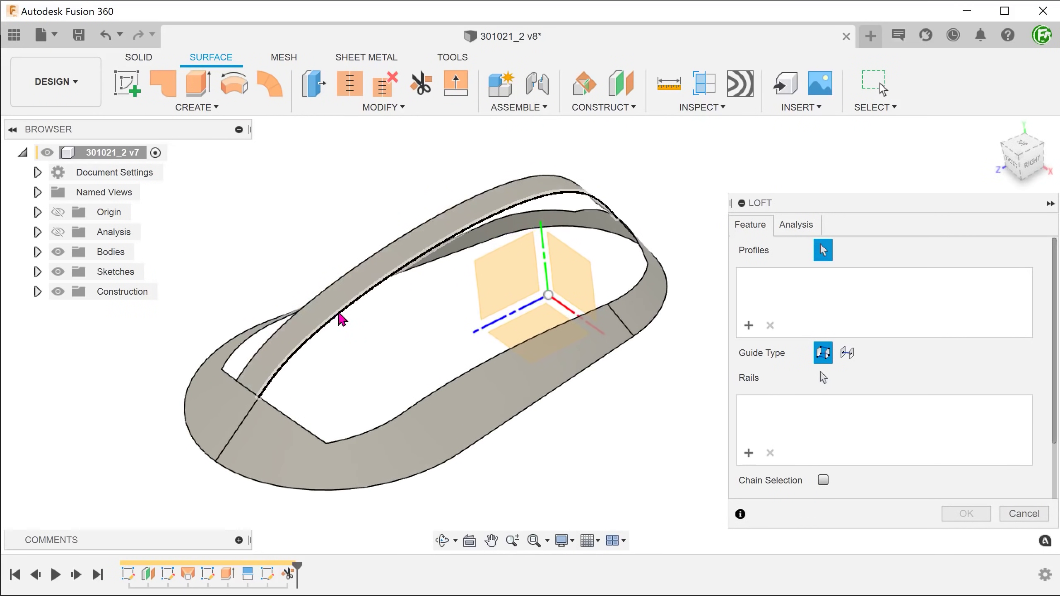
left_click(340, 316)
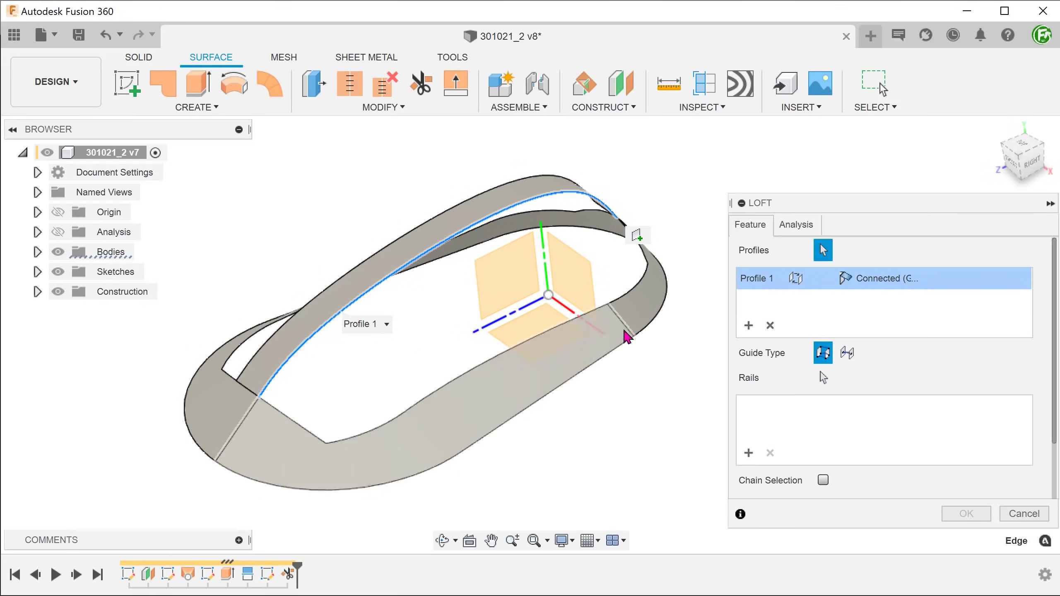
left_click(739, 330)
left_click(756, 333)
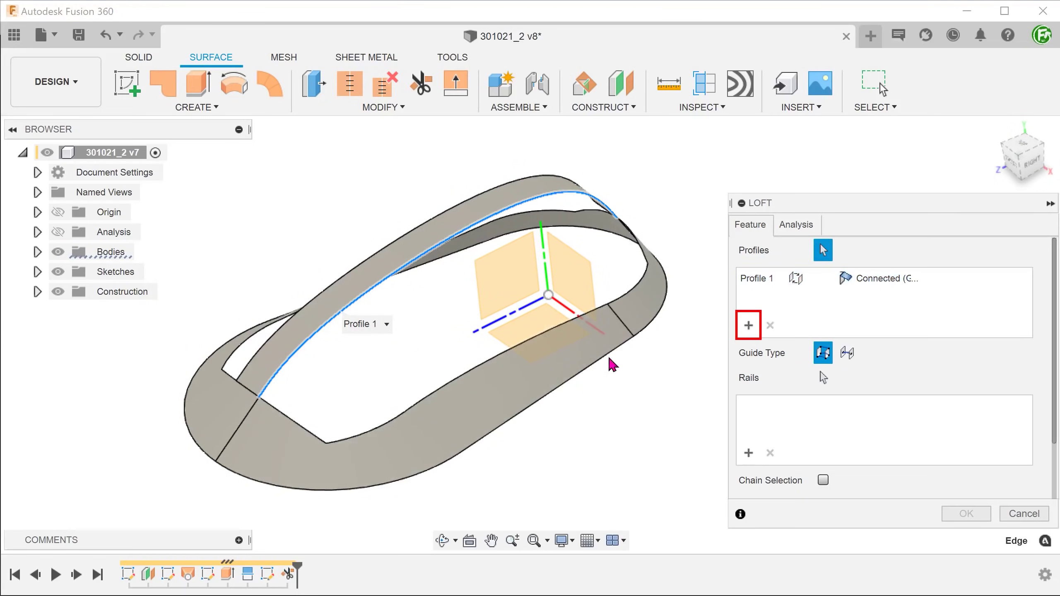
left_click(469, 373)
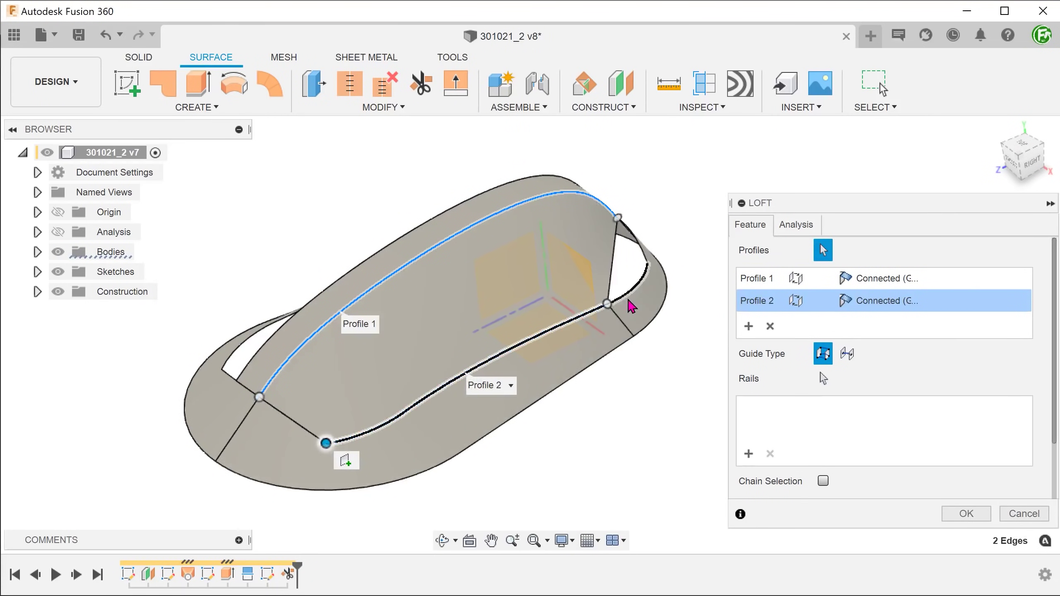
left_click(628, 301)
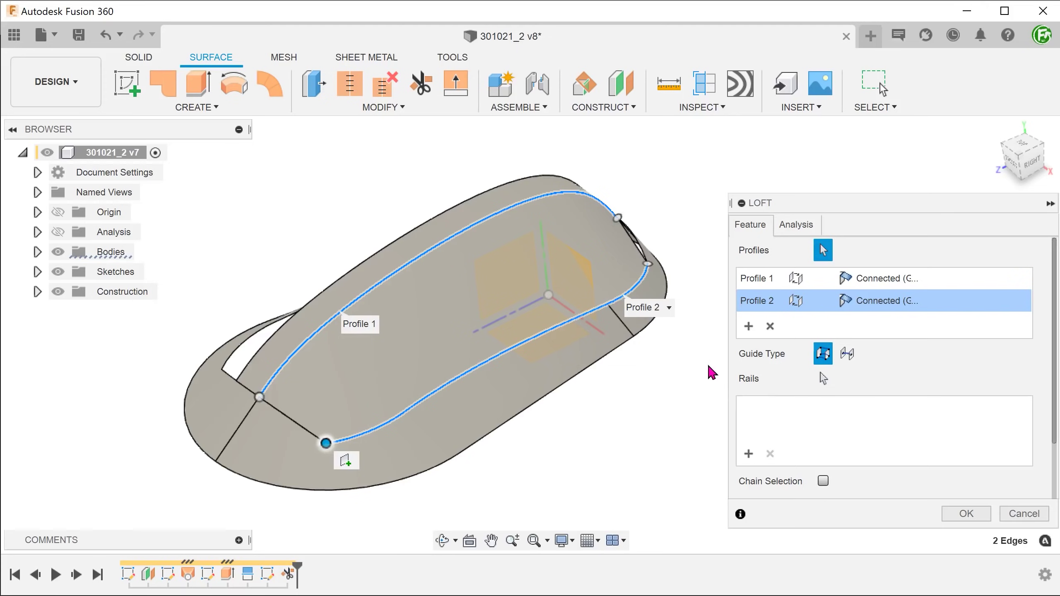
Set the first profile to Tangent (G1) and the second to Curvature (G2), both aligned to surface.
left_click(867, 280)
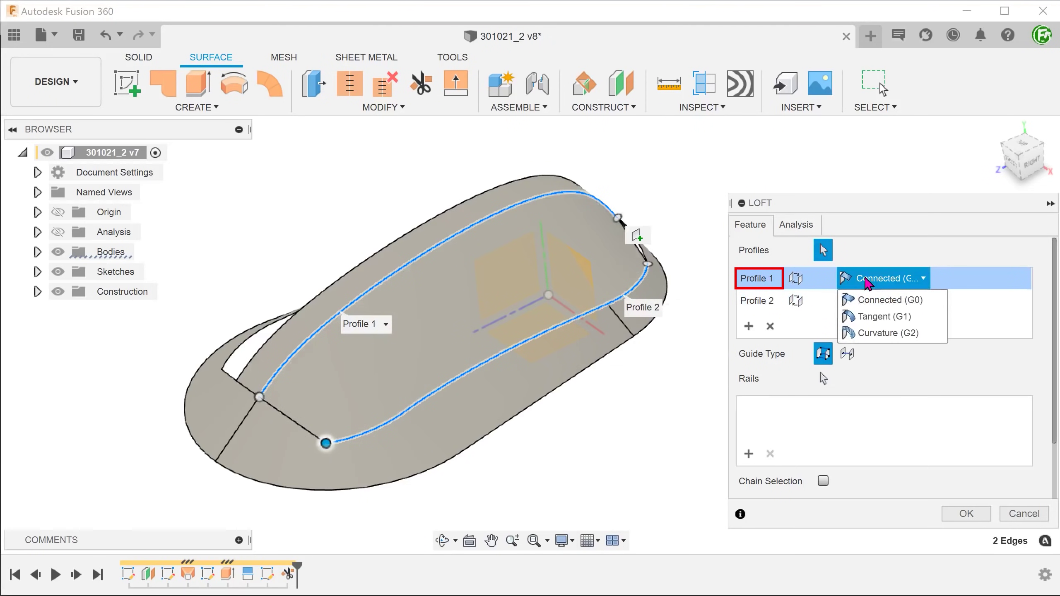
left_click(925, 322)
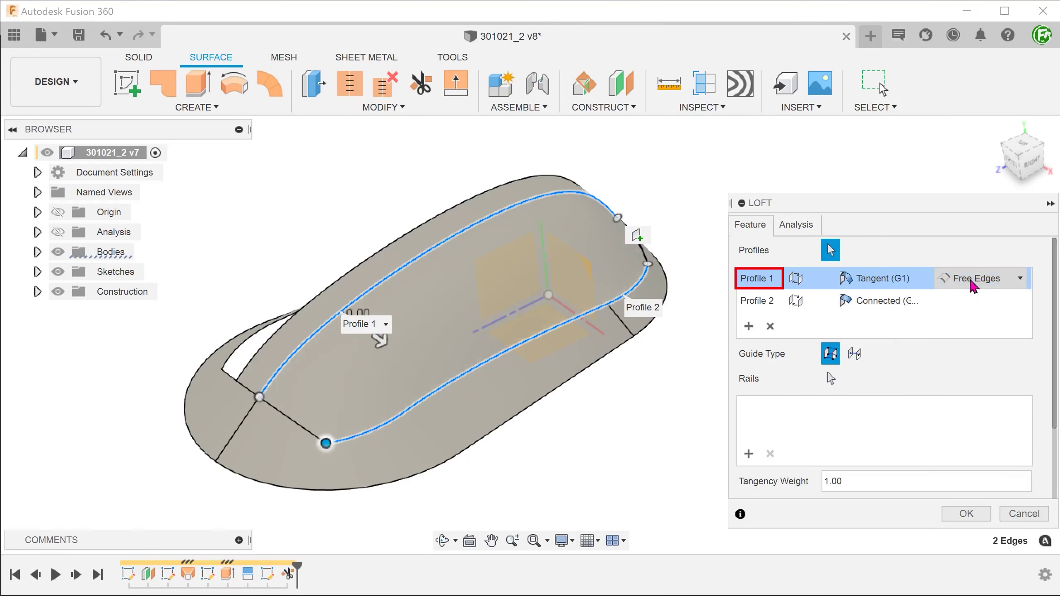
left_click(972, 288)
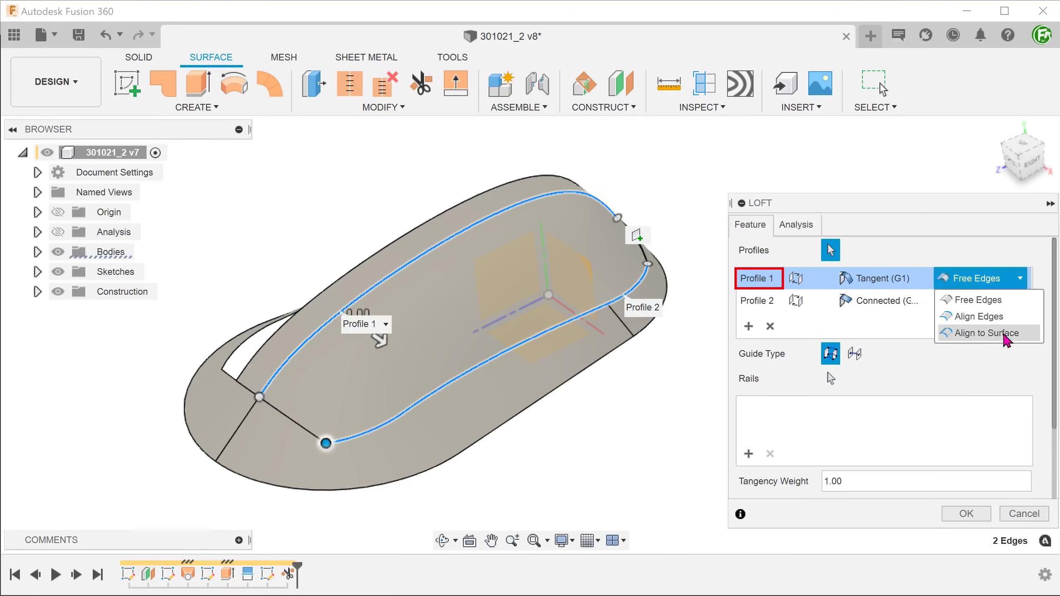
left_click(1006, 337)
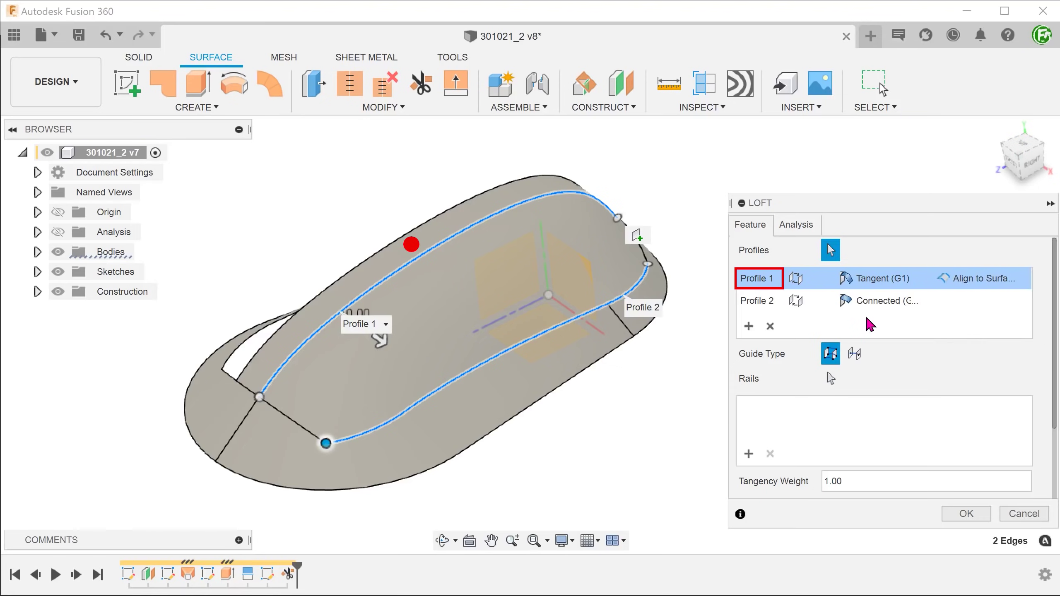
left_click(875, 300)
left_click(881, 301)
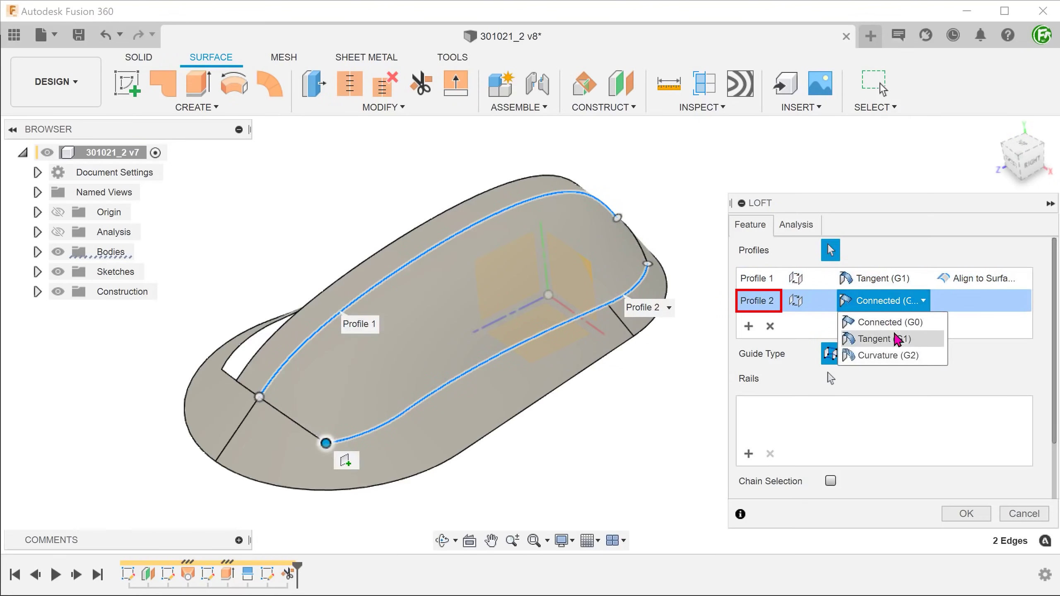
left_click(918, 355)
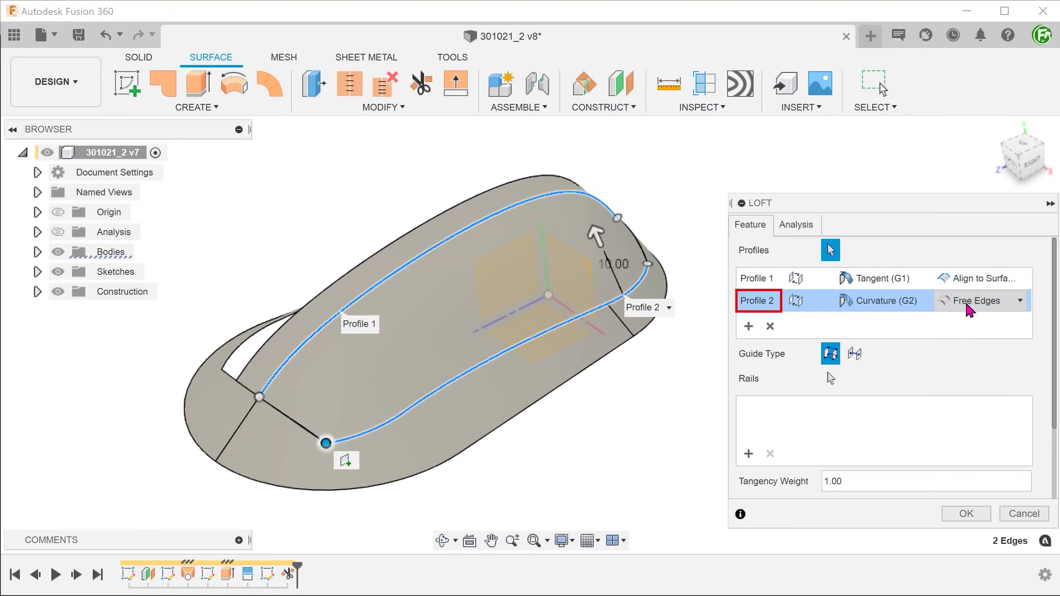
left_click(973, 301)
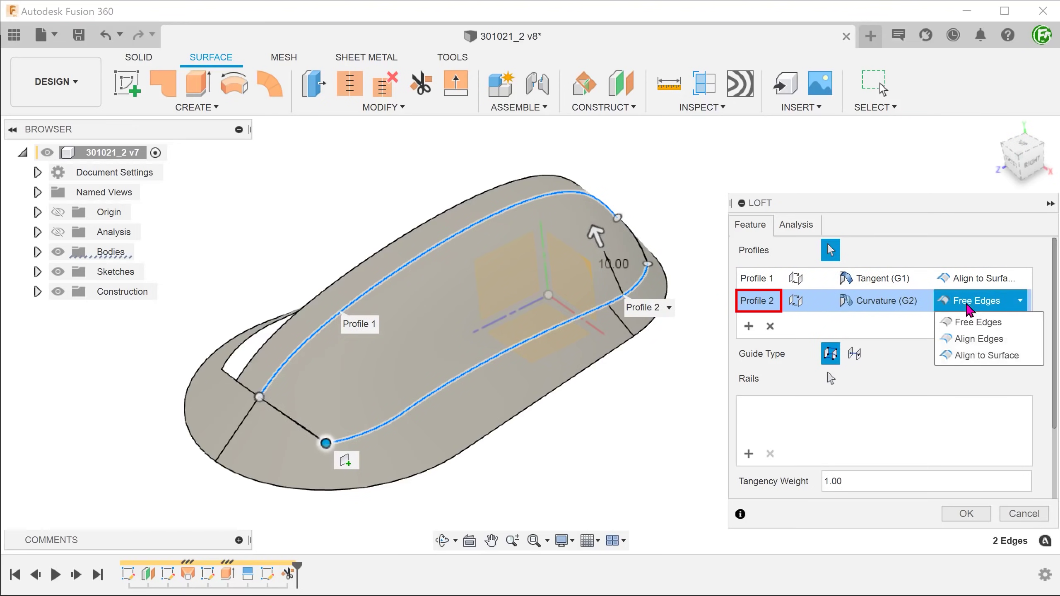
left_click(1014, 358)
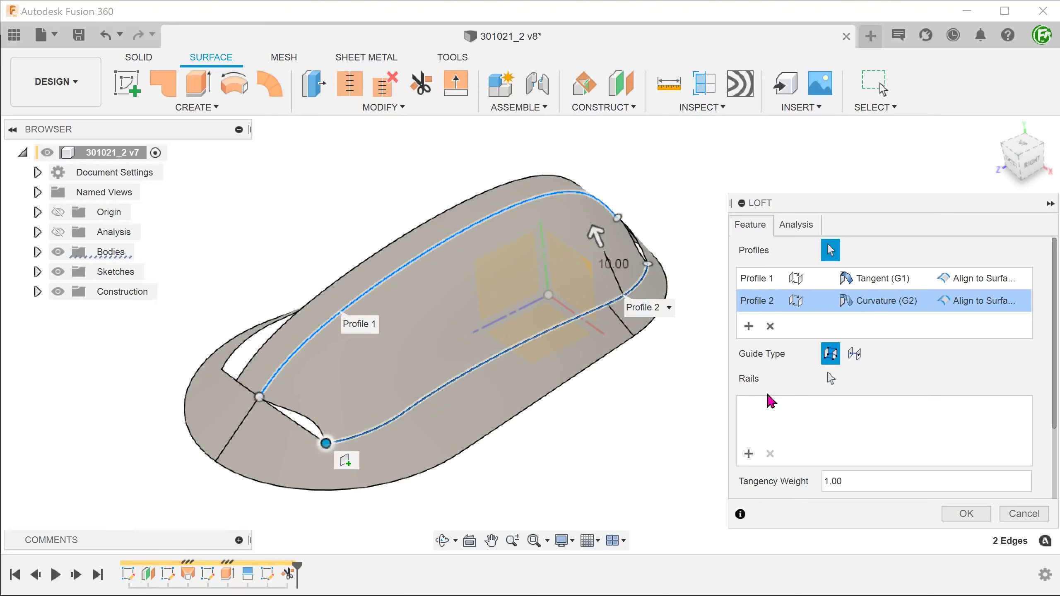
Add the left and right end edges as Curvature (G2) rails and create the loft.
left_click(831, 380)
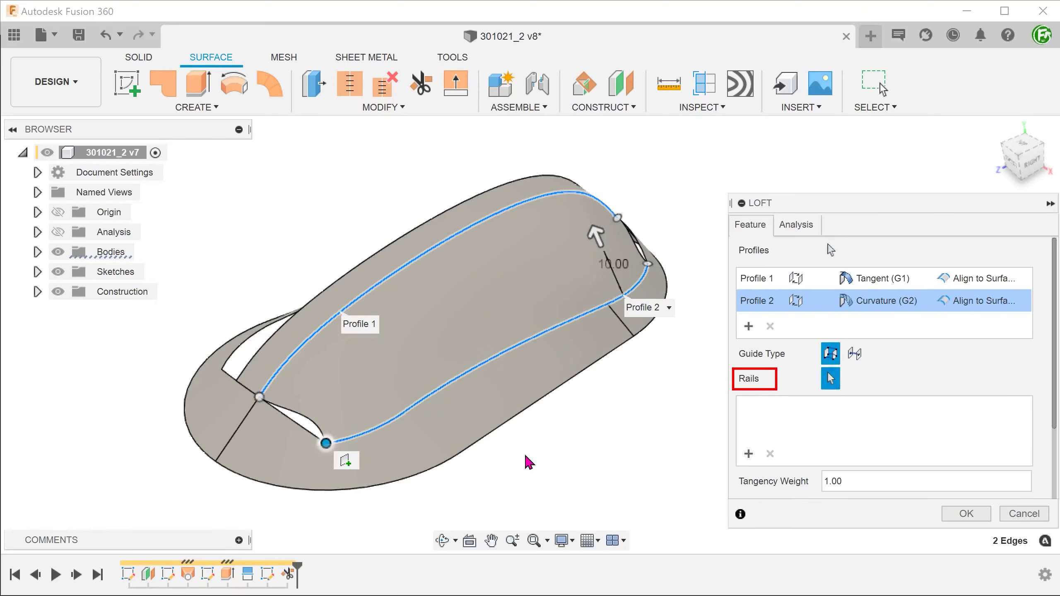
left_click(304, 433)
middle_click_drag(308, 431, 655, 263, "shift")
left_click(654, 254)
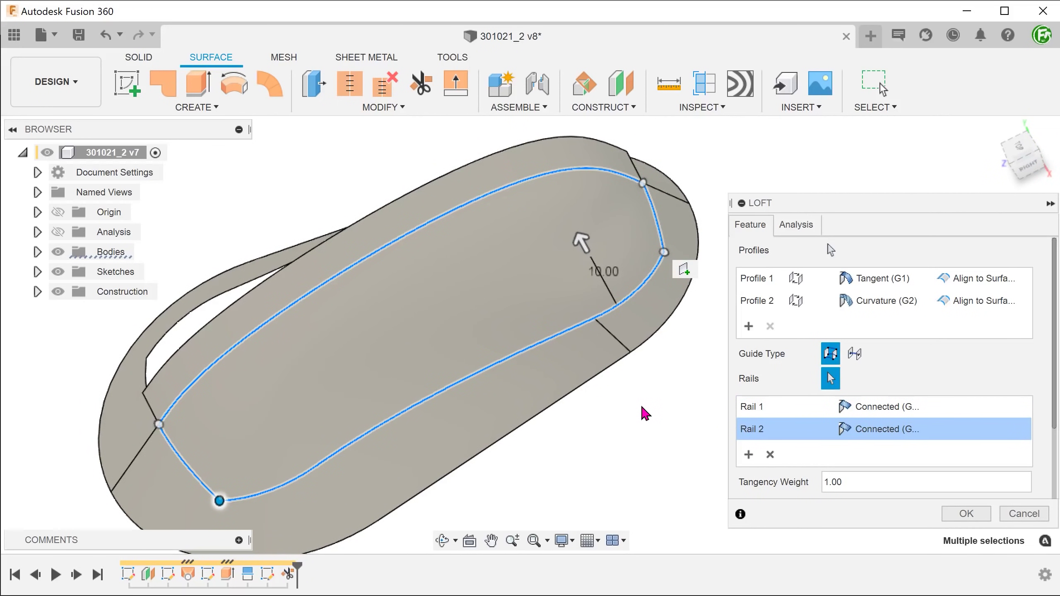
left_click(866, 409)
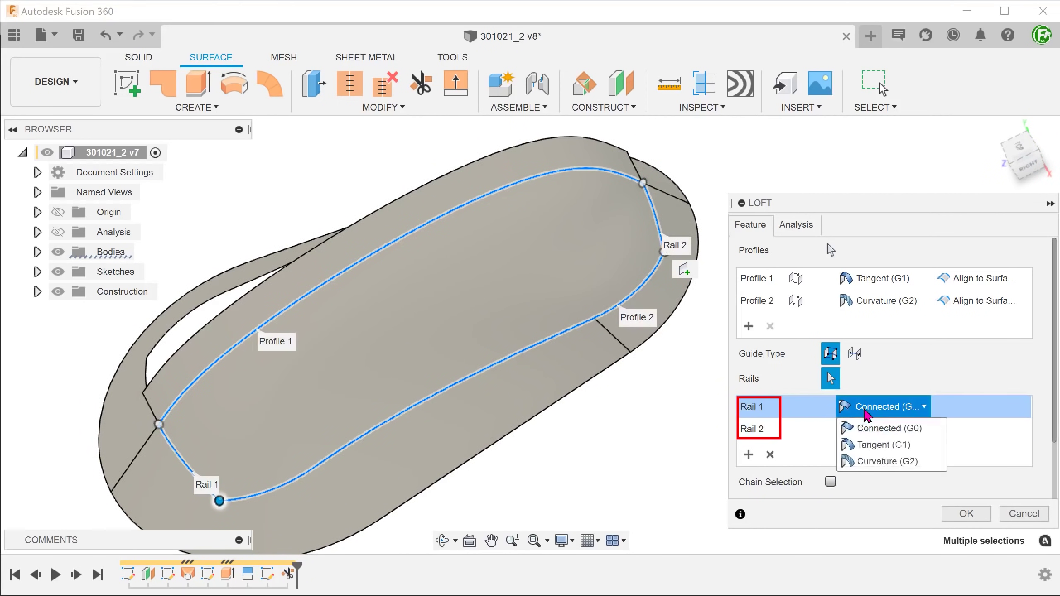
left_click(926, 460)
left_click(924, 429)
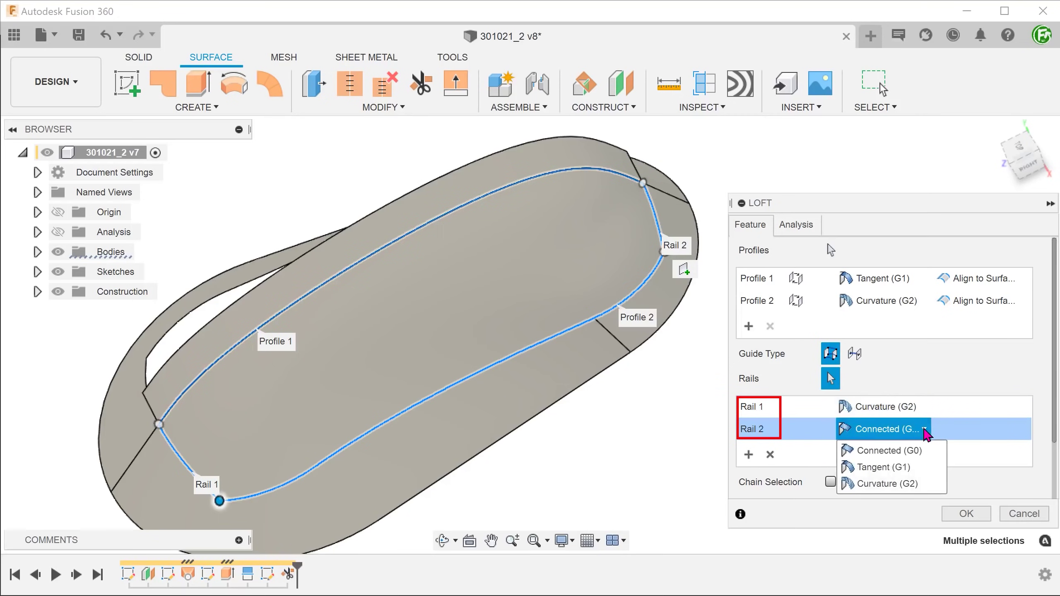
left_click(918, 484)
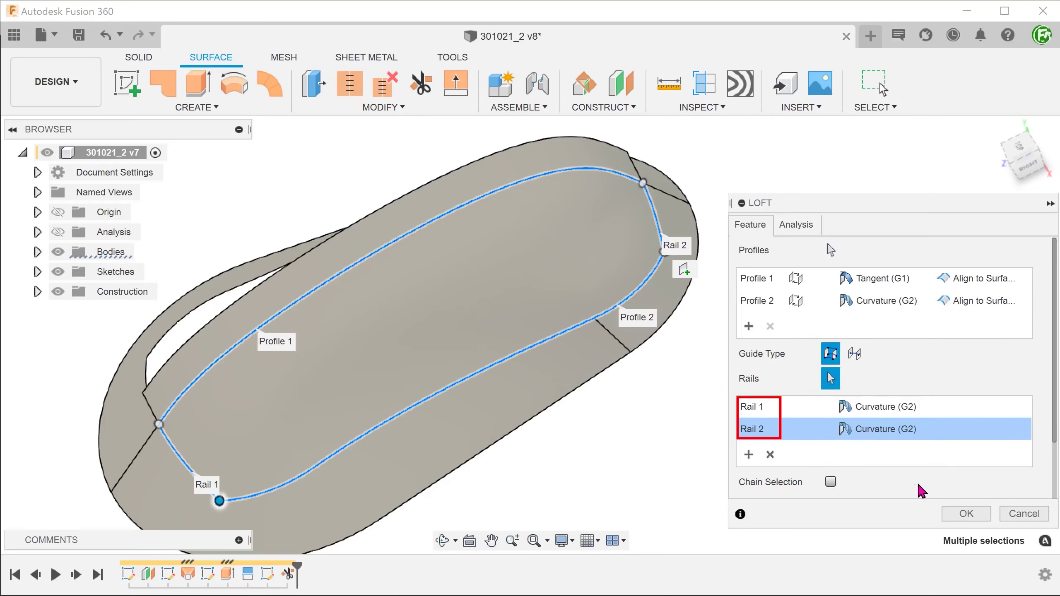
left_click(954, 515)
left_click(402, 355)
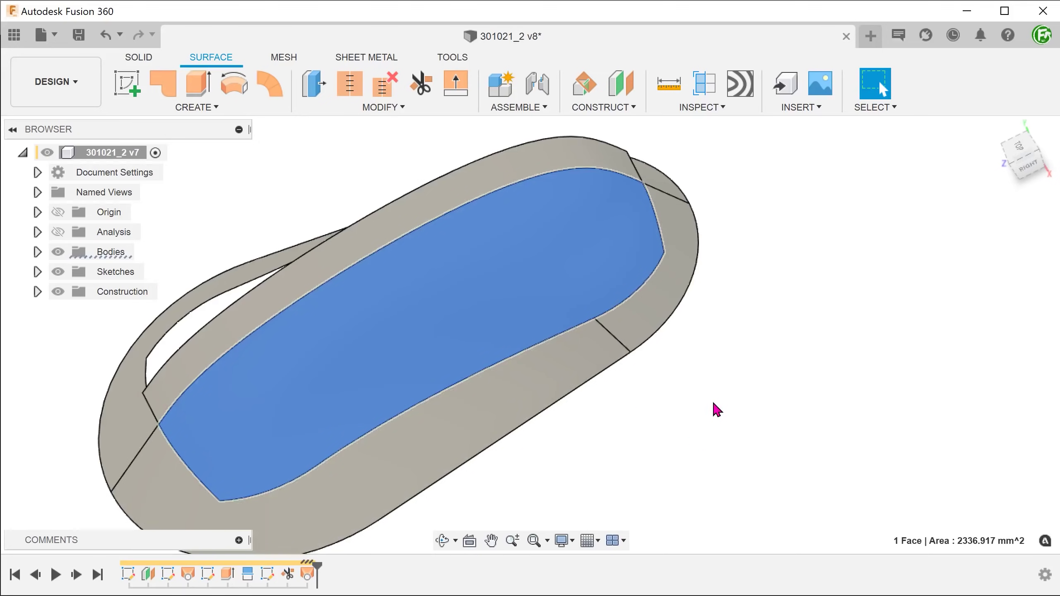
Apply zebra stripes to the loft and top face, then orbit and zoom to inspect the seams.
middle_click_drag(715, 407, 322, 236, "shift")
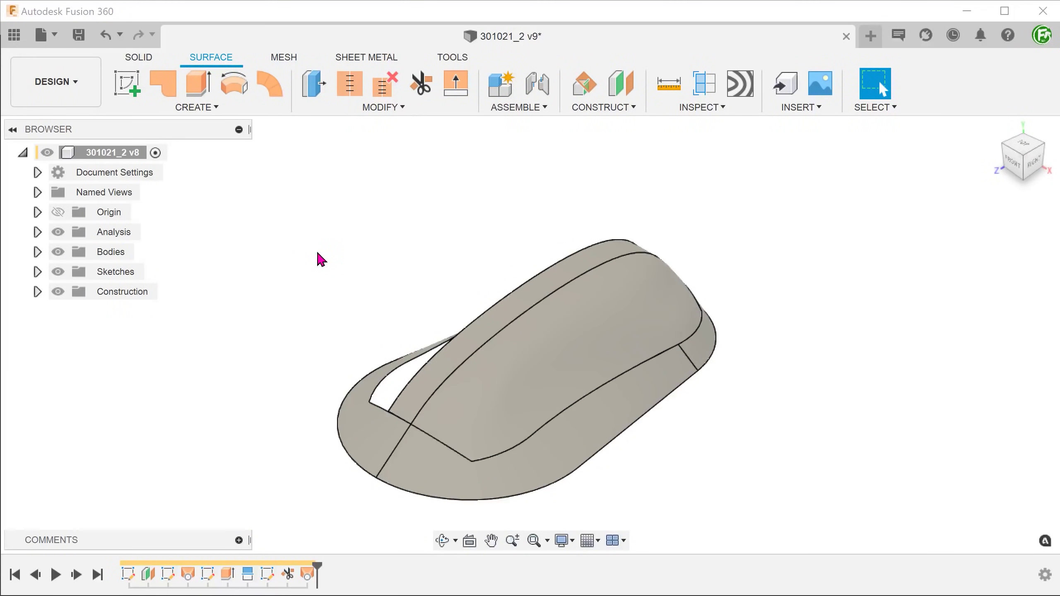
left_click(746, 86)
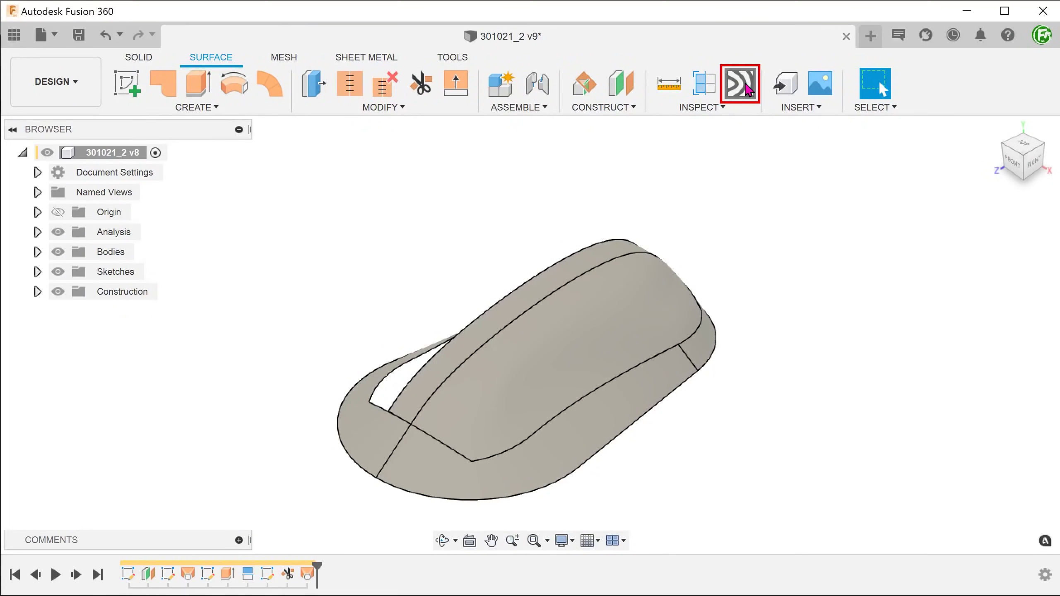
left_click(612, 317)
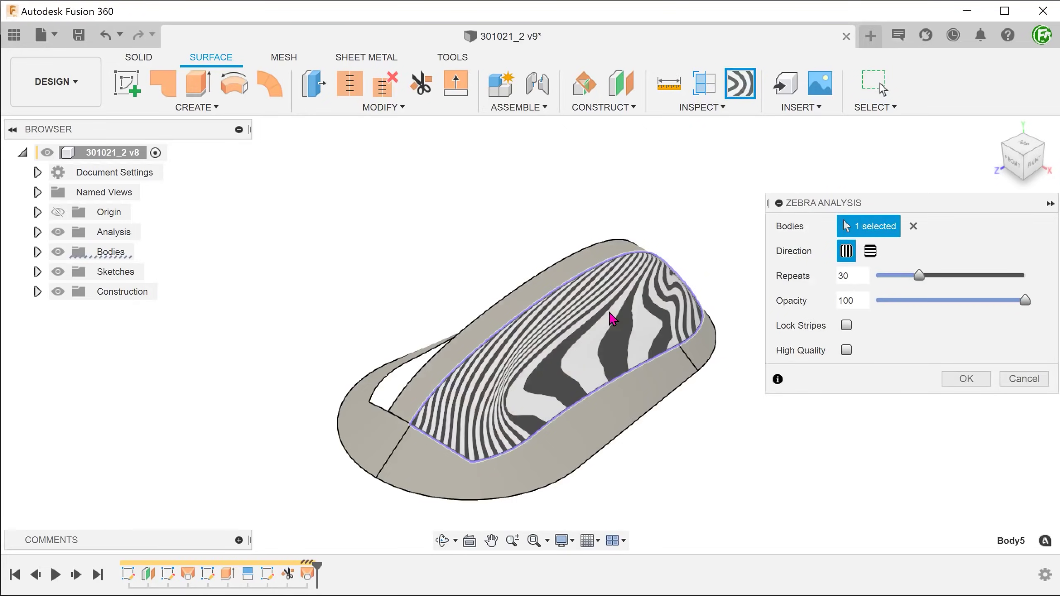
left_click(627, 420)
left_click(965, 379)
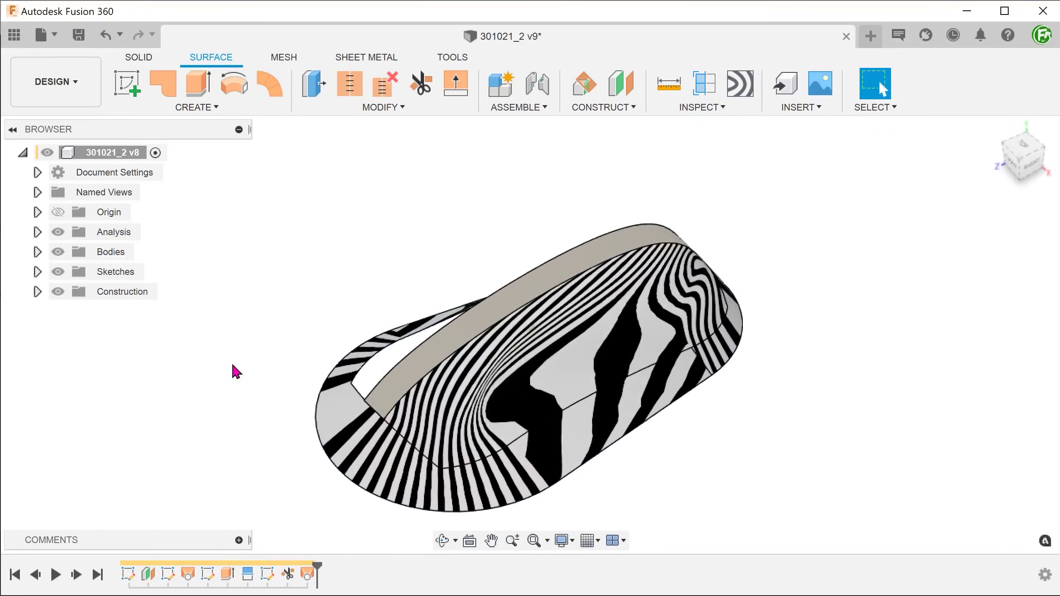
middle_click_drag(220, 371, 724, 484, "shift")
scroll(725, 484, "down", 3)
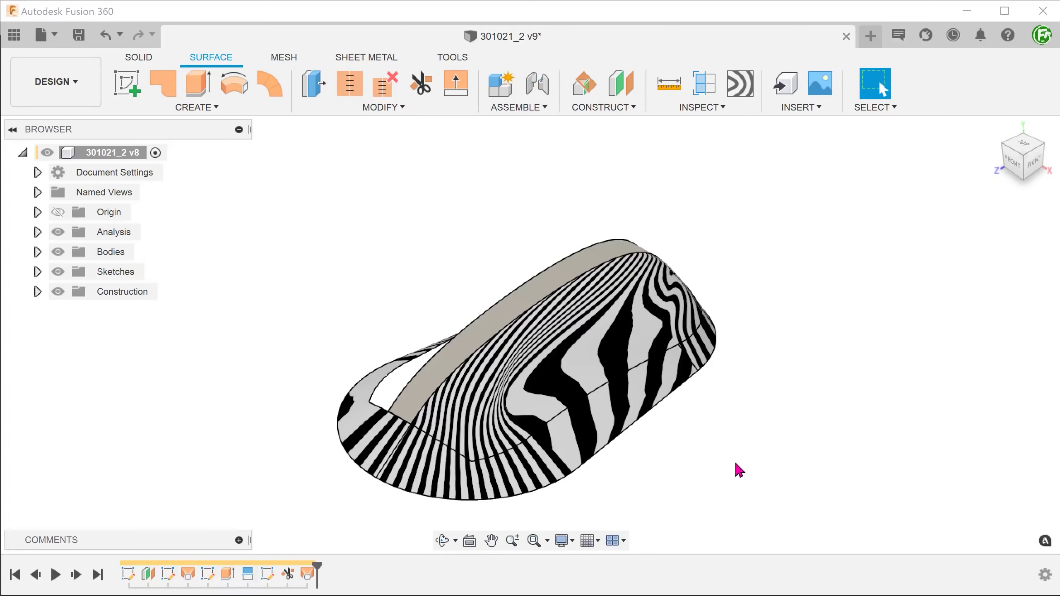
Turn off the zebra analysis visibility in the Analysis folder.
left_click(38, 233)
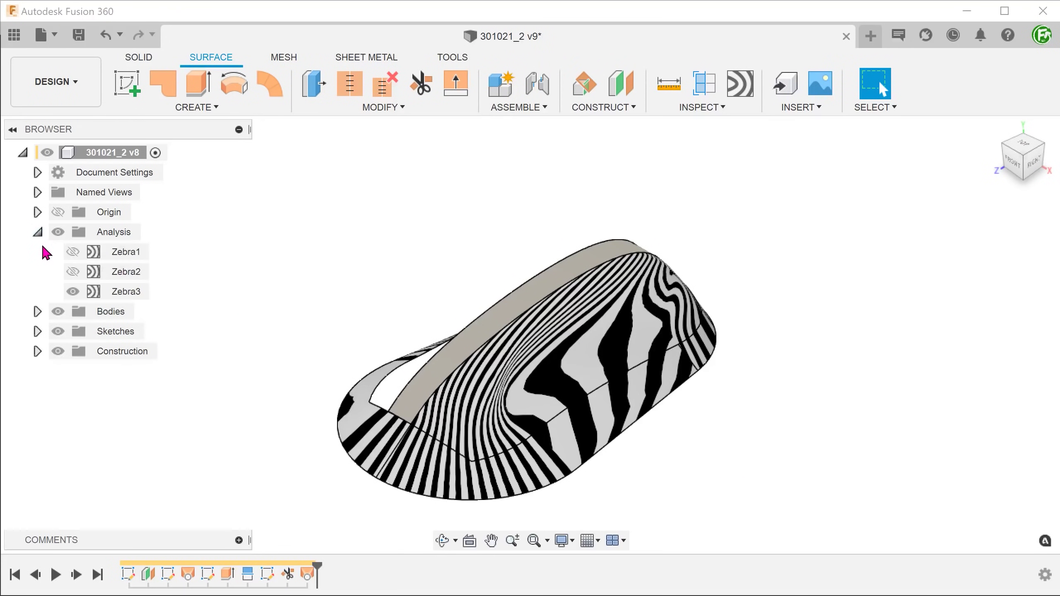
left_click(72, 292)
left_click(37, 232)
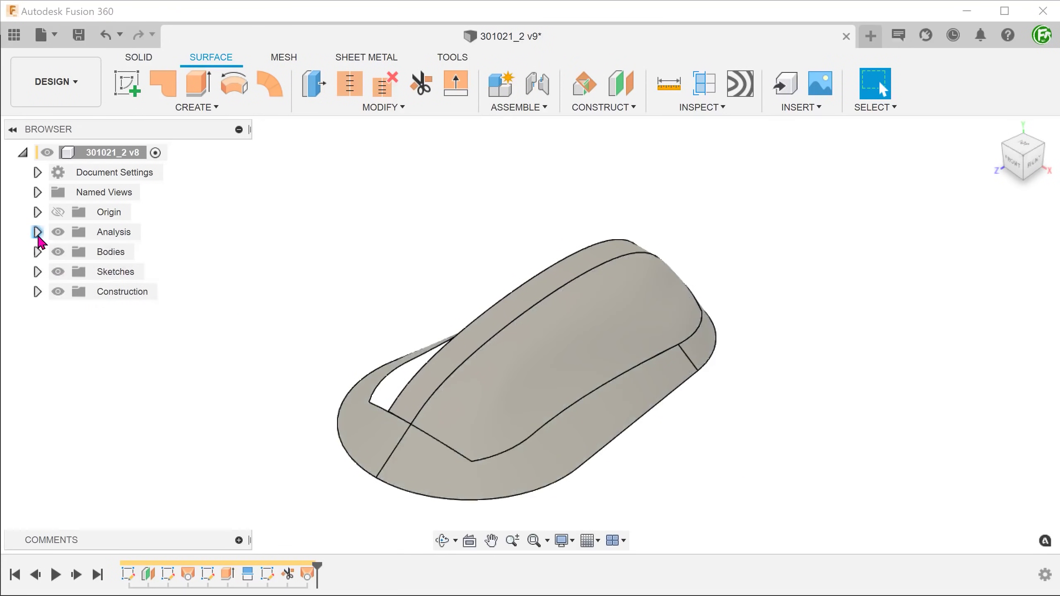
Remove the narrow Body2 side strip from the Bodies folder.
left_click(38, 252)
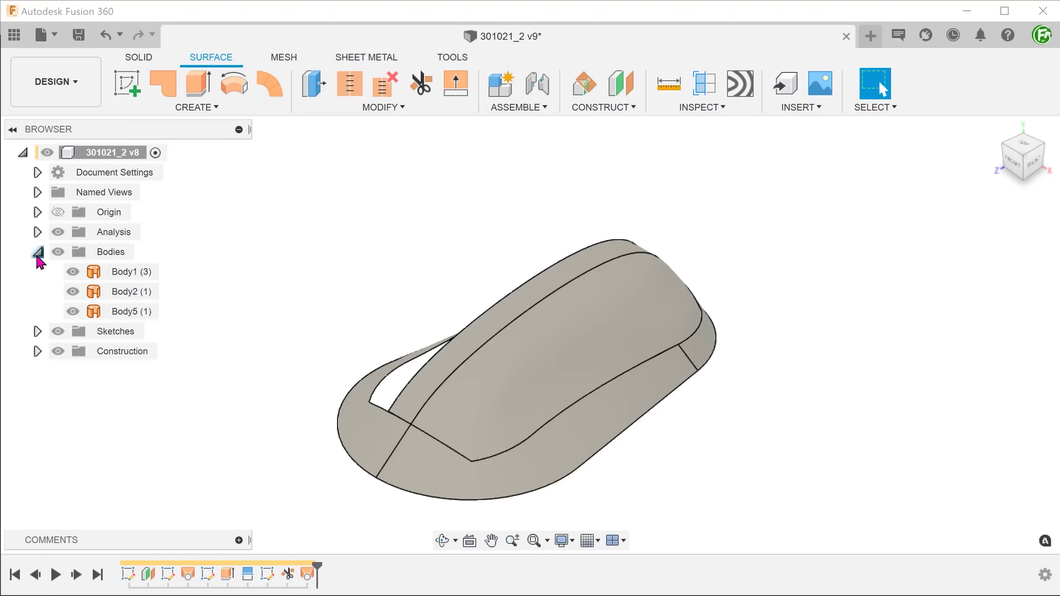
left_click(106, 292)
right_click(127, 295)
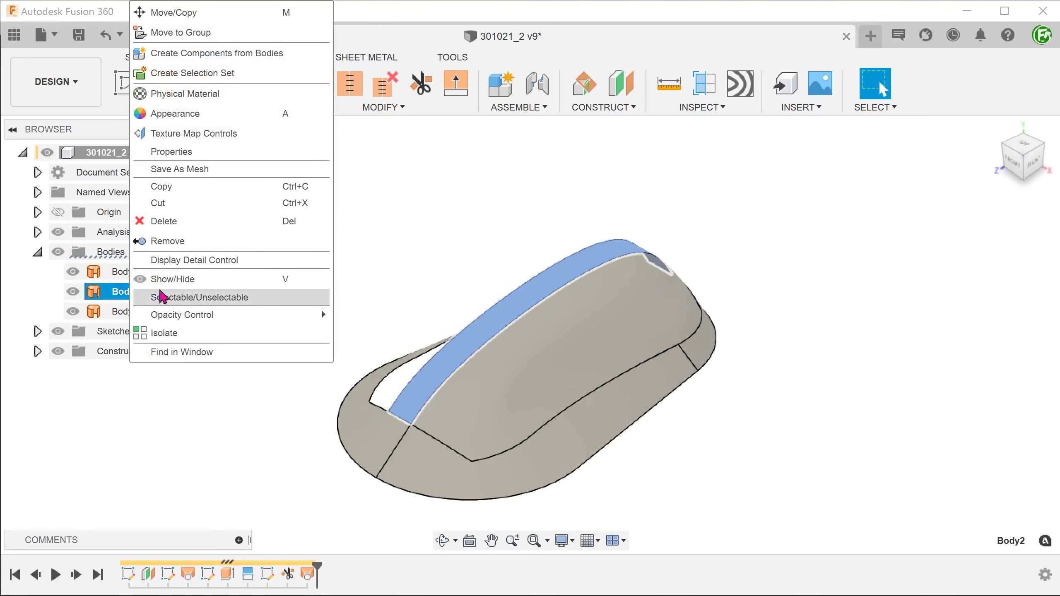
left_click(255, 246)
Mirror Body5's top surface as a body across the origin plane.
left_click(199, 108)
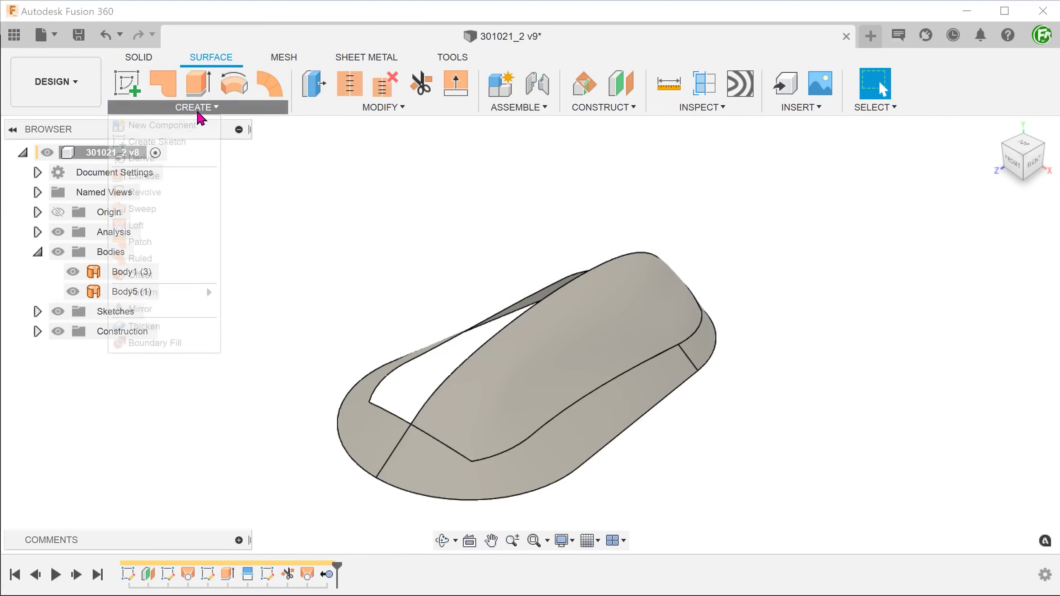
left_click(188, 311)
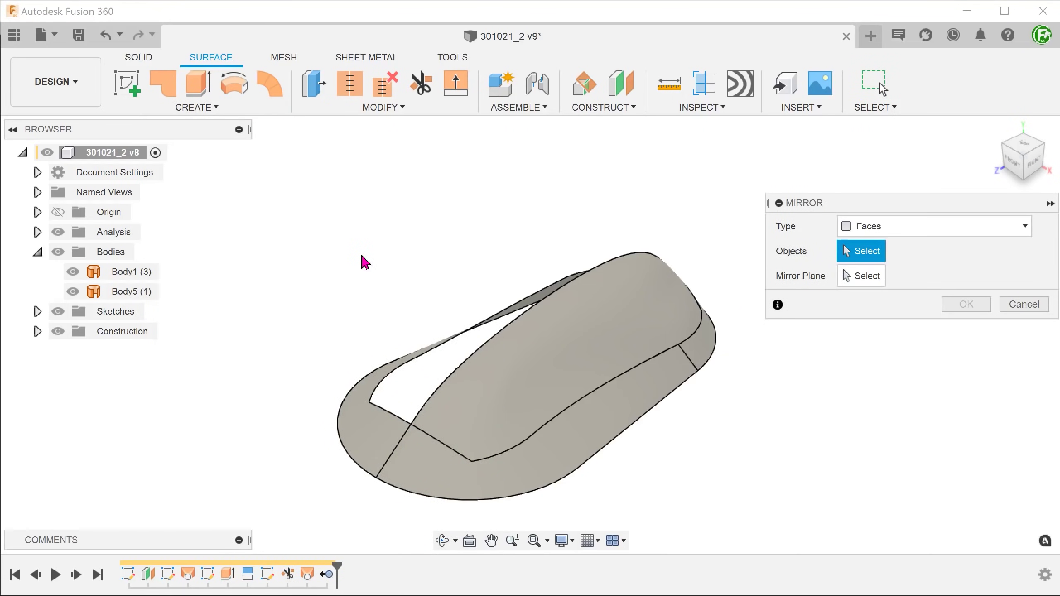
left_click(851, 228)
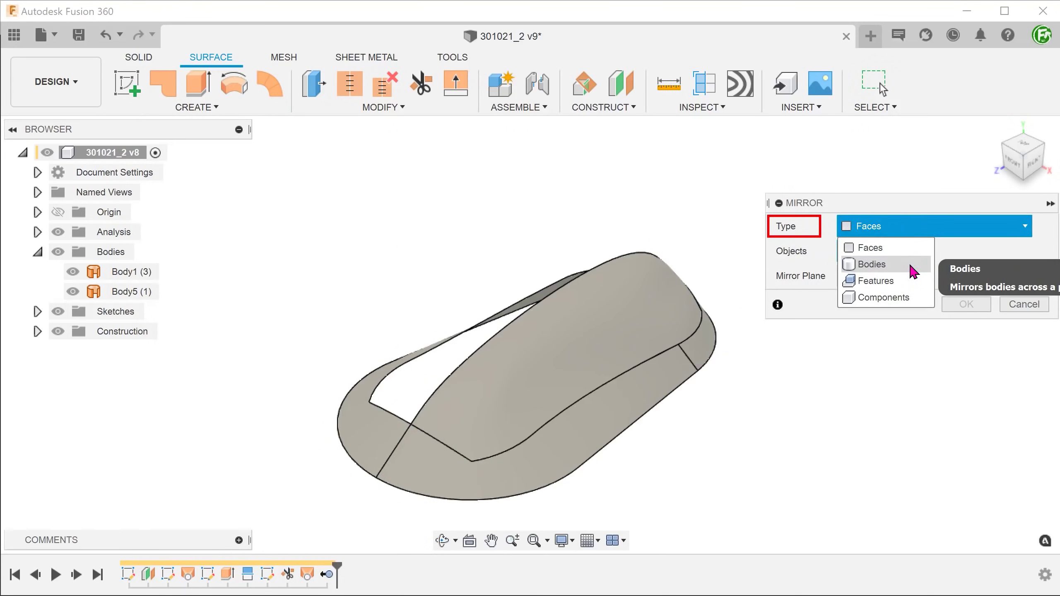
left_click(871, 264)
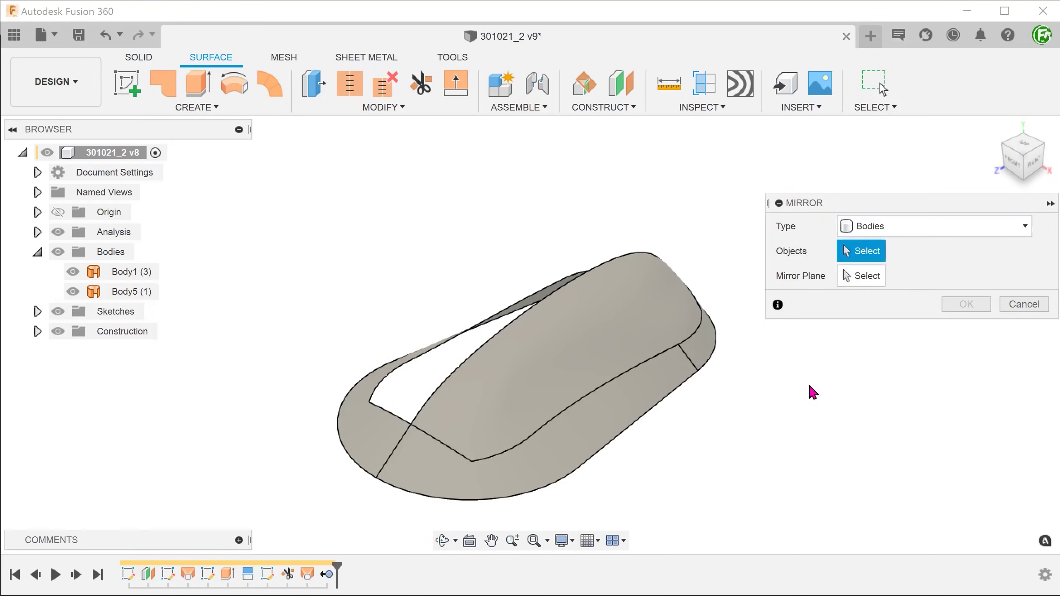
left_click(586, 354)
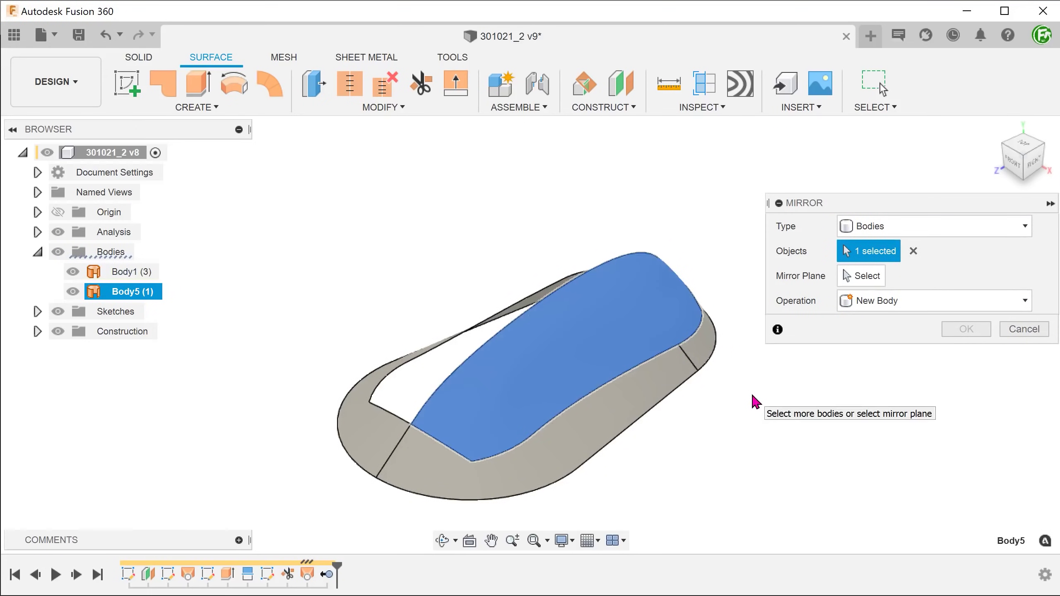
left_click(862, 279)
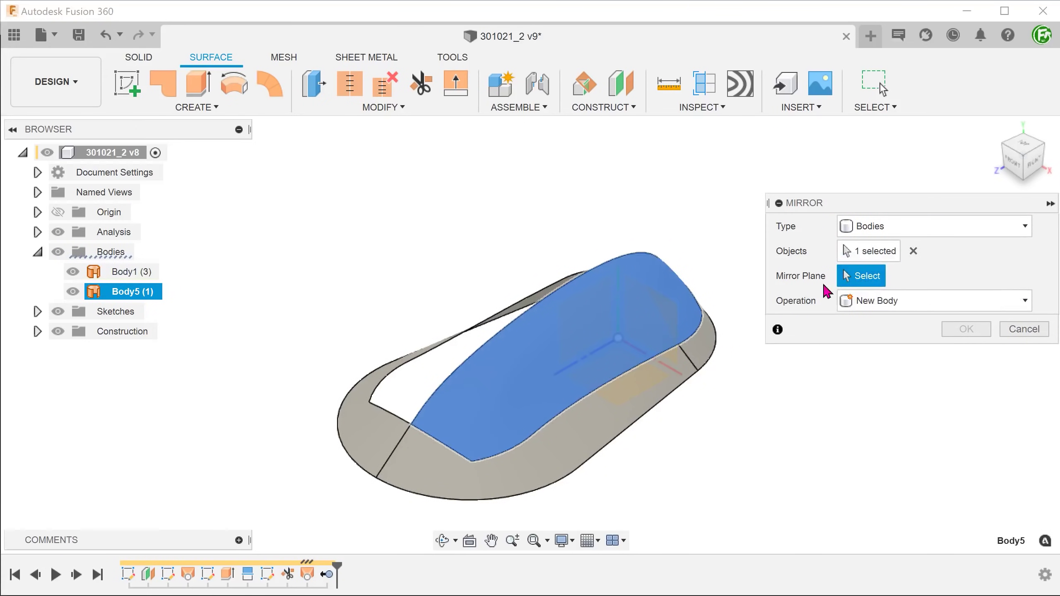
left_click(591, 332)
middle_click_drag(589, 329, 679, 391, "shift")
left_click(966, 354)
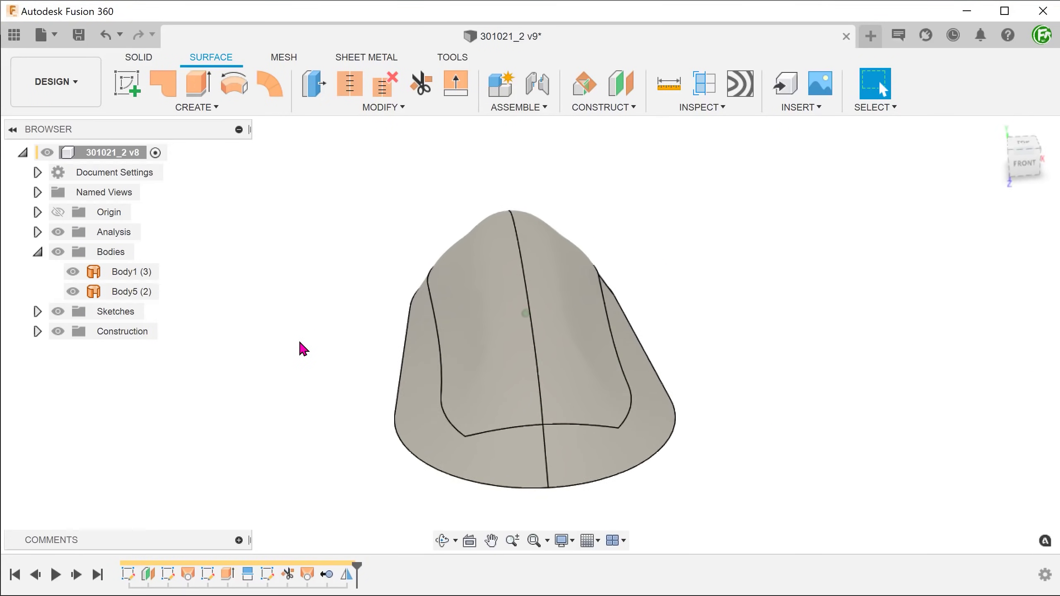
middle_click_drag(279, 354, 279, 355, "shift")
Stitch the domed top surface and the lower base surface into one body, Body6.
left_click(369, 107)
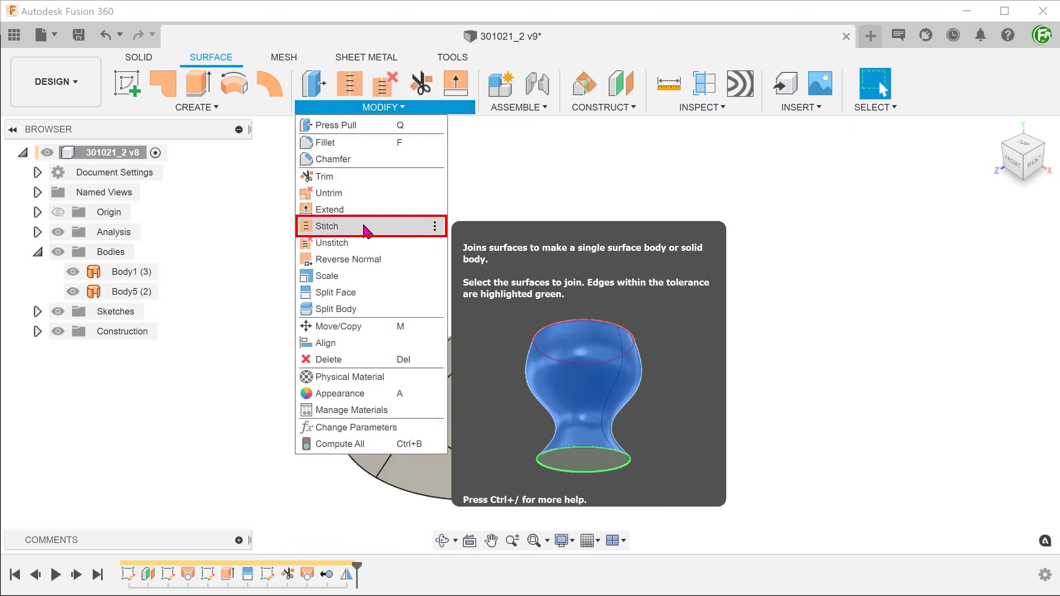
left_click(364, 227)
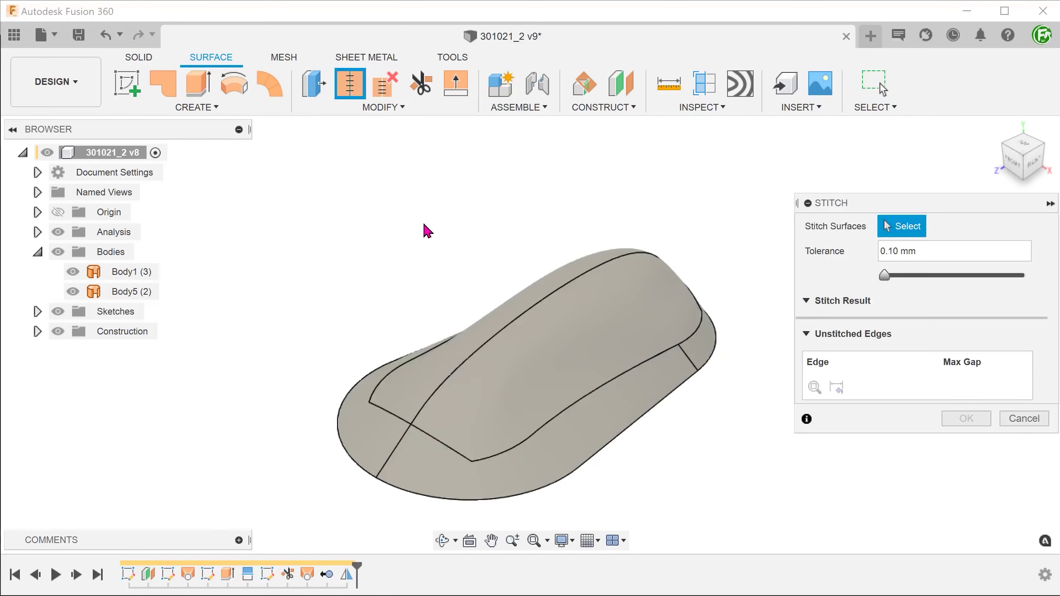
left_click(585, 350)
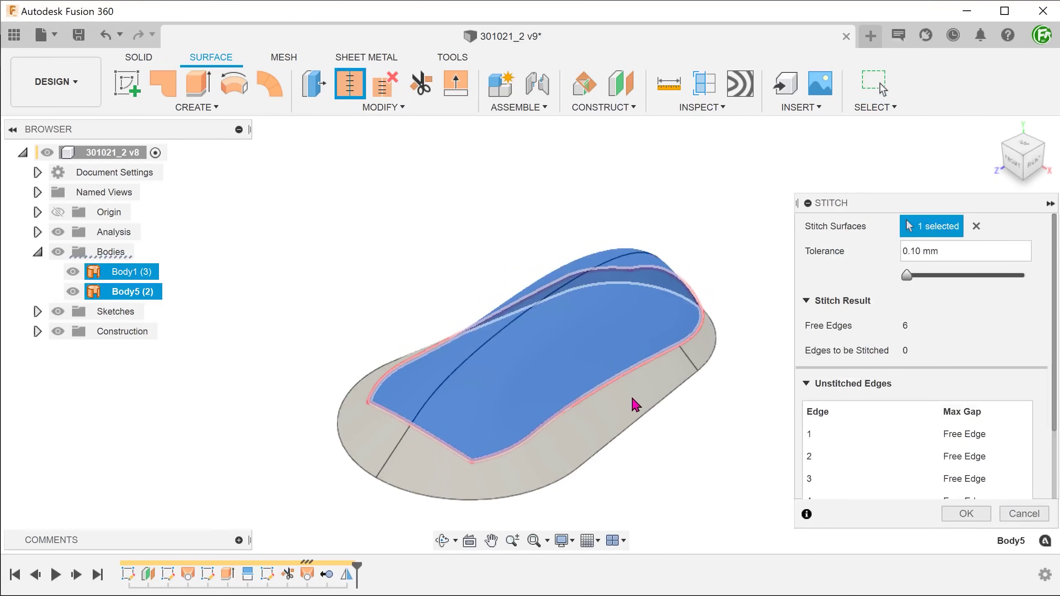
left_click(634, 399)
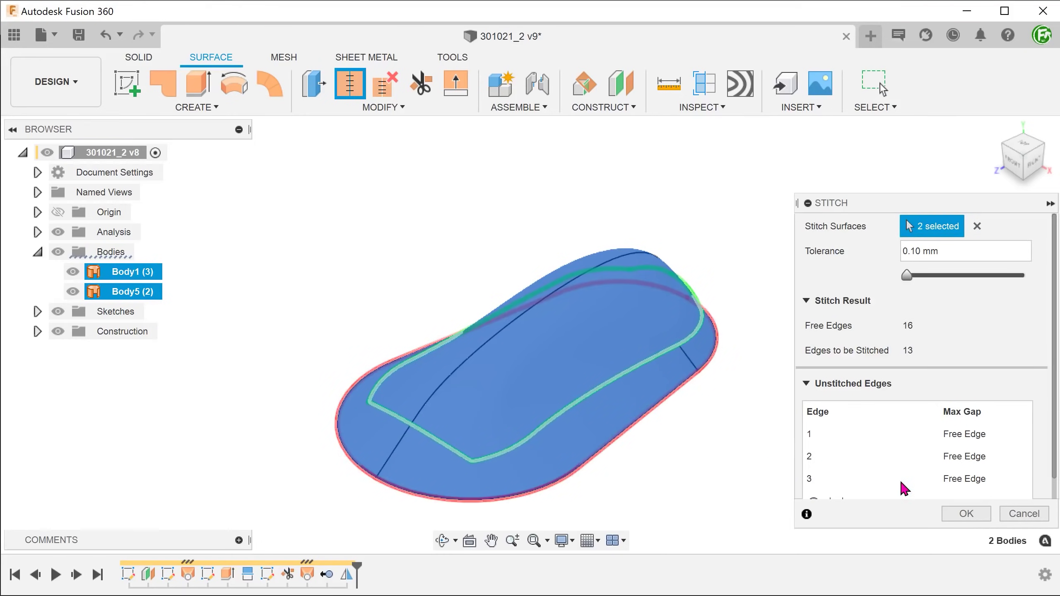
left_click(965, 515)
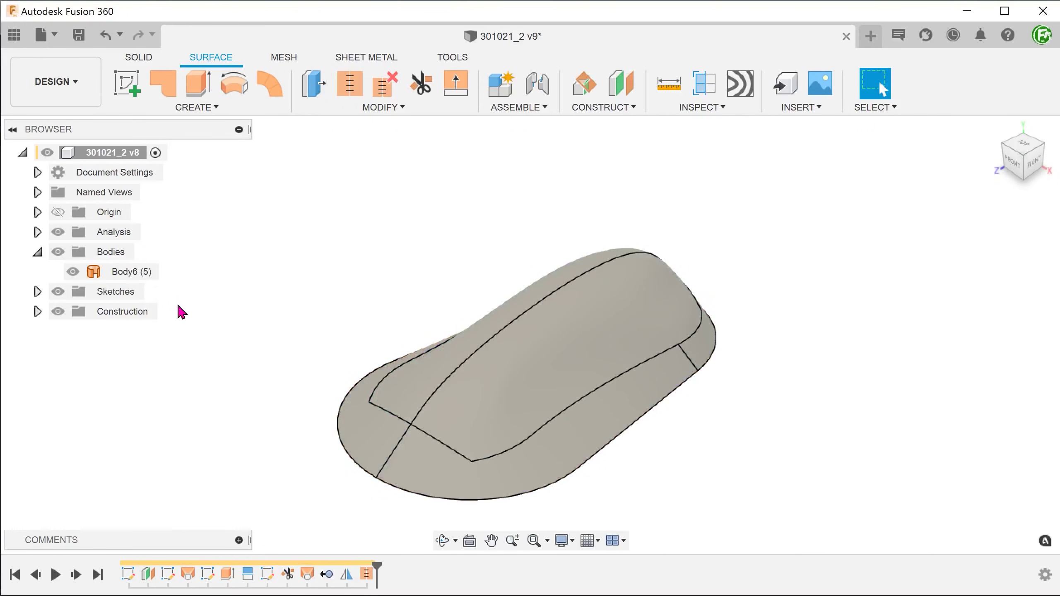
left_click(141, 273)
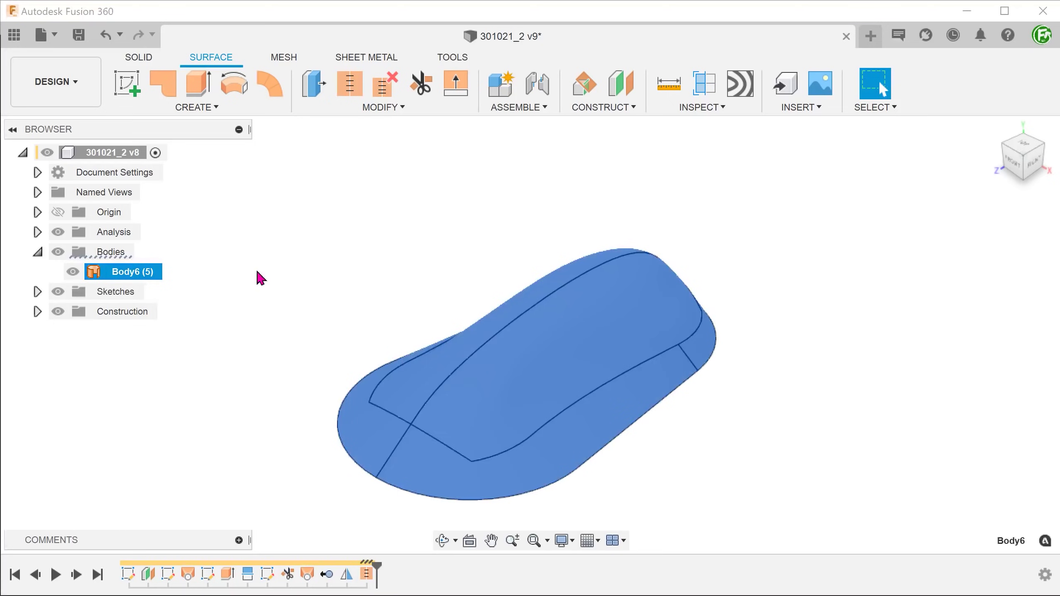
left_click(299, 271)
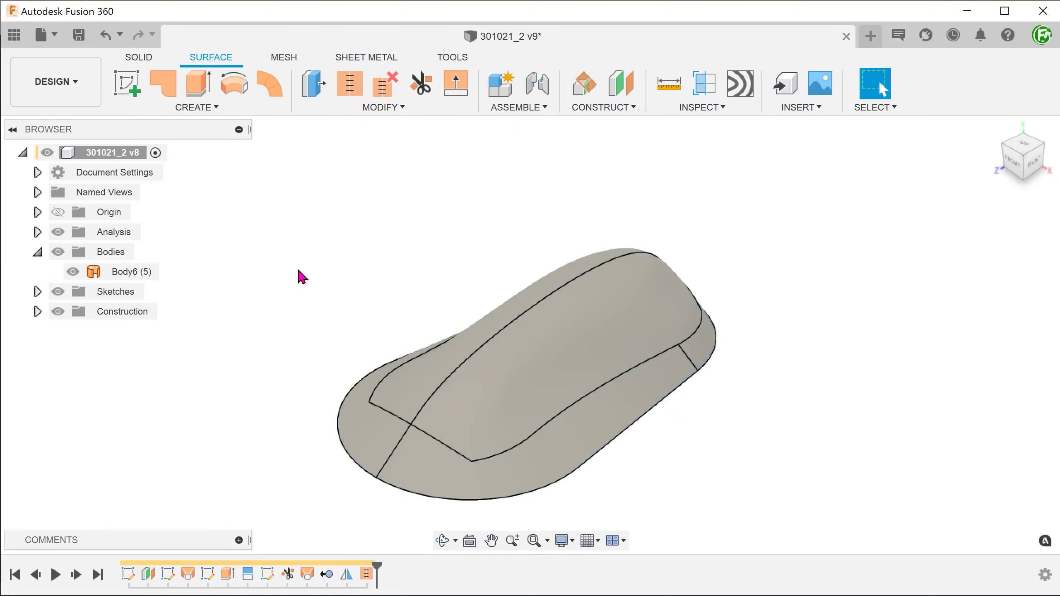
middle_click_drag(302, 277, 302, 301, "shift")
Thicken the stitched Body6 surface by 2 mm.
left_click(202, 108)
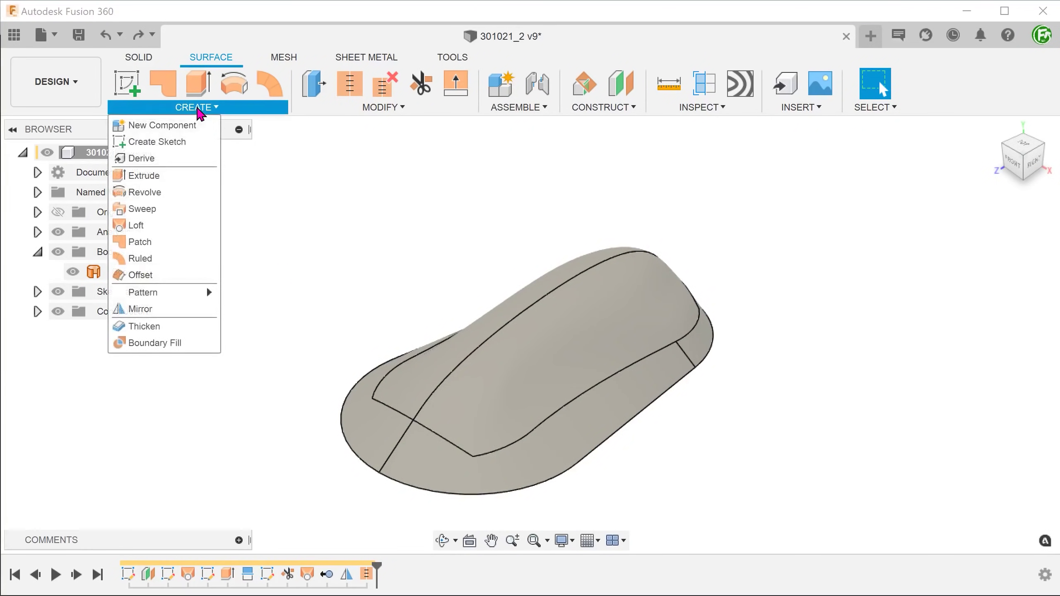
left_click(188, 330)
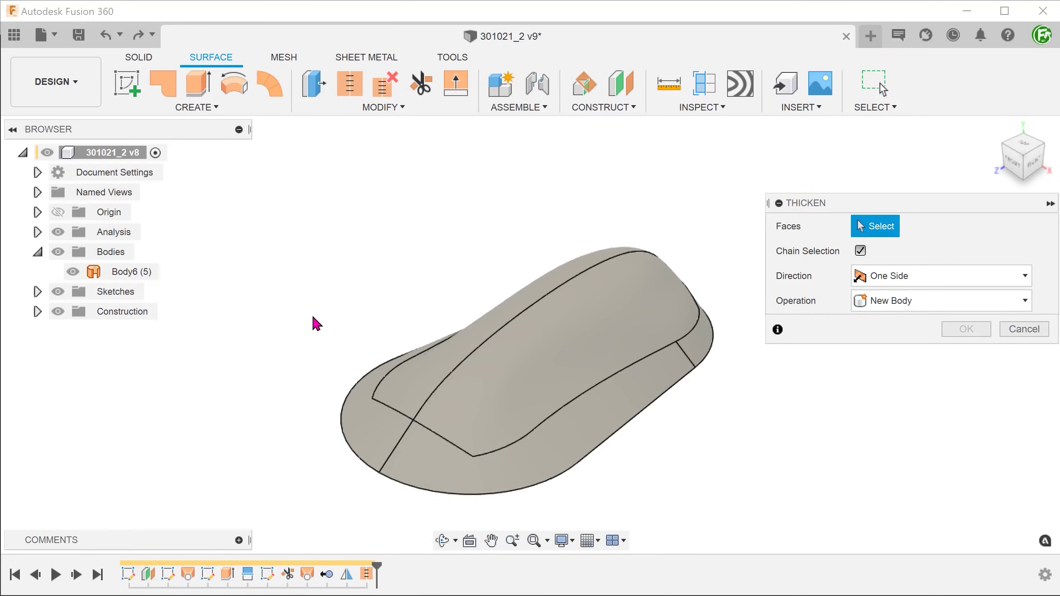
left_click(508, 351)
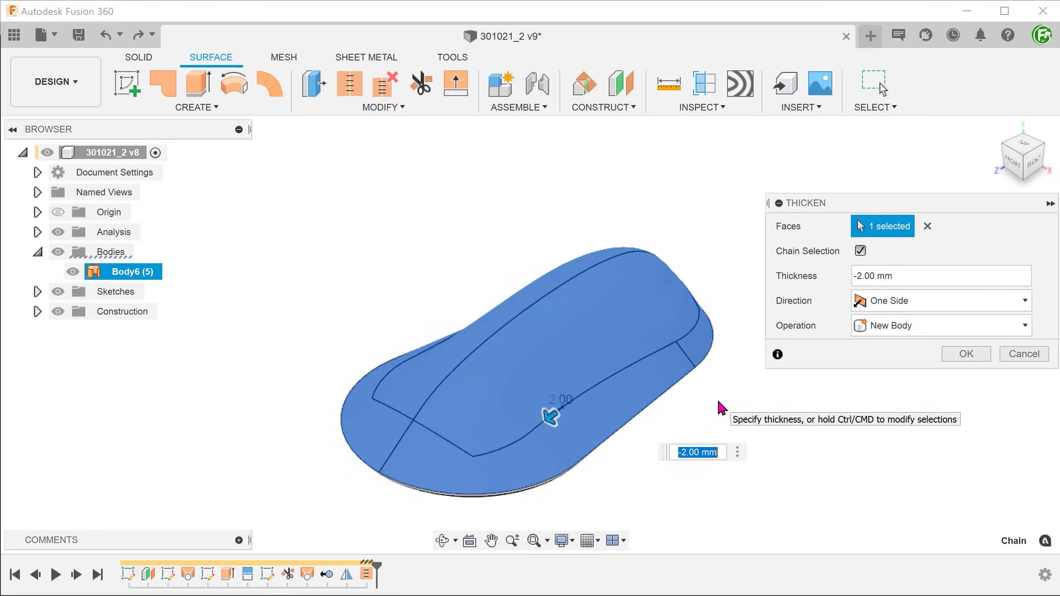
middle_click_drag(719, 402, 863, 393, "shift")
left_click(966, 354)
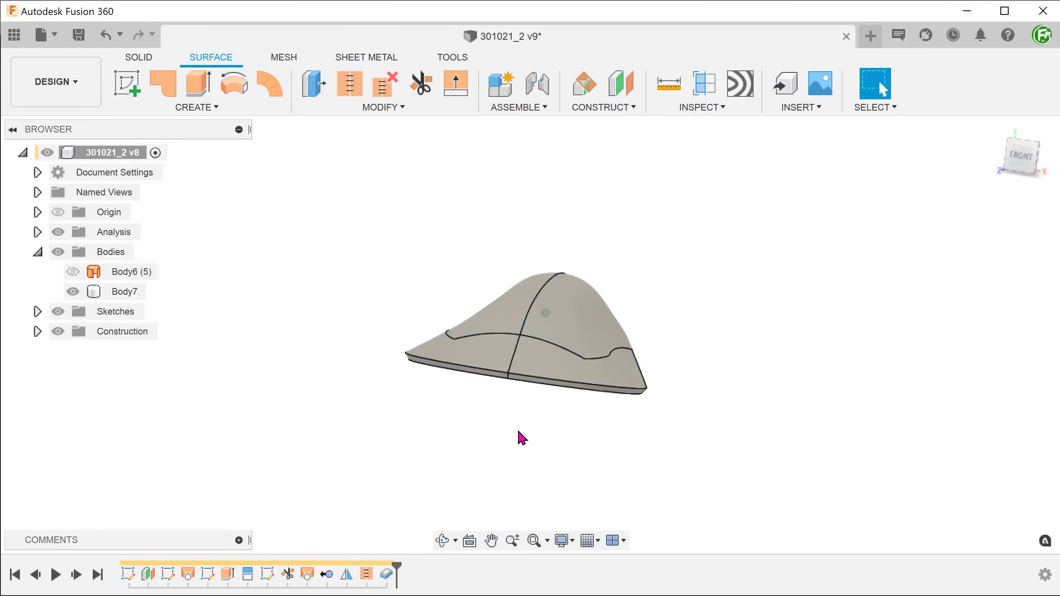
scroll(517, 451, "up", 5)
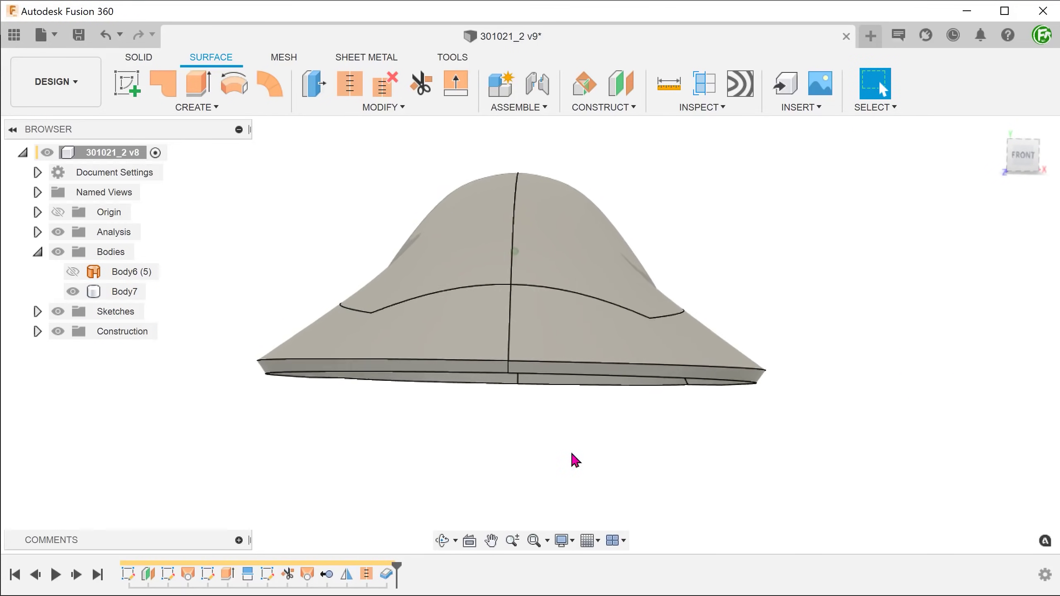
Inspect the thickened edge, then delete the Thicken1 feature from the timeline.
left_click(576, 372)
middle_click_drag(575, 372, 449, 432, "shift")
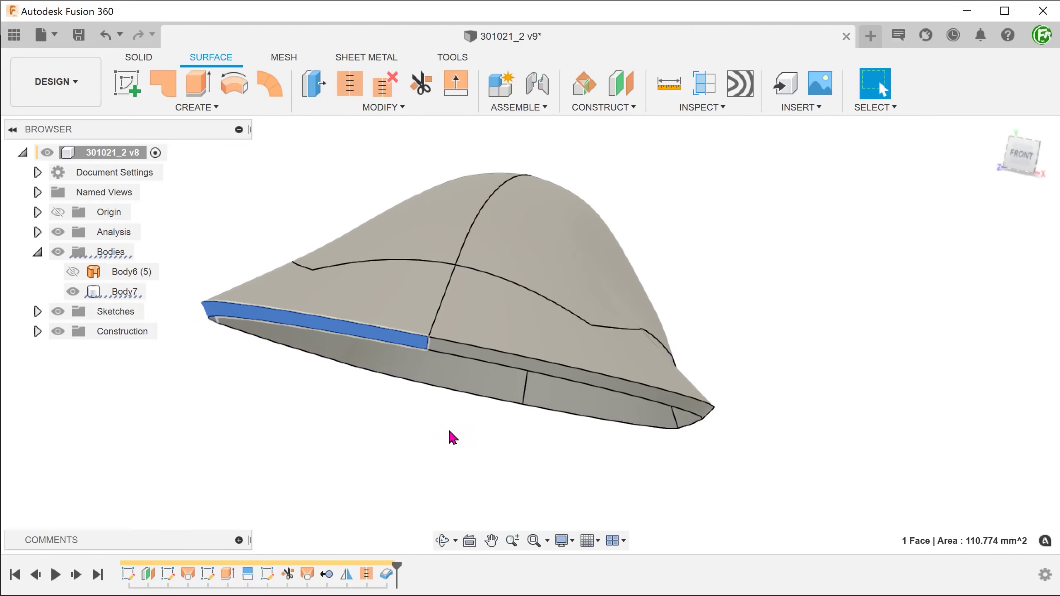
left_click(324, 357)
middle_click_drag(324, 357, 351, 497, "shift")
left_click(386, 575)
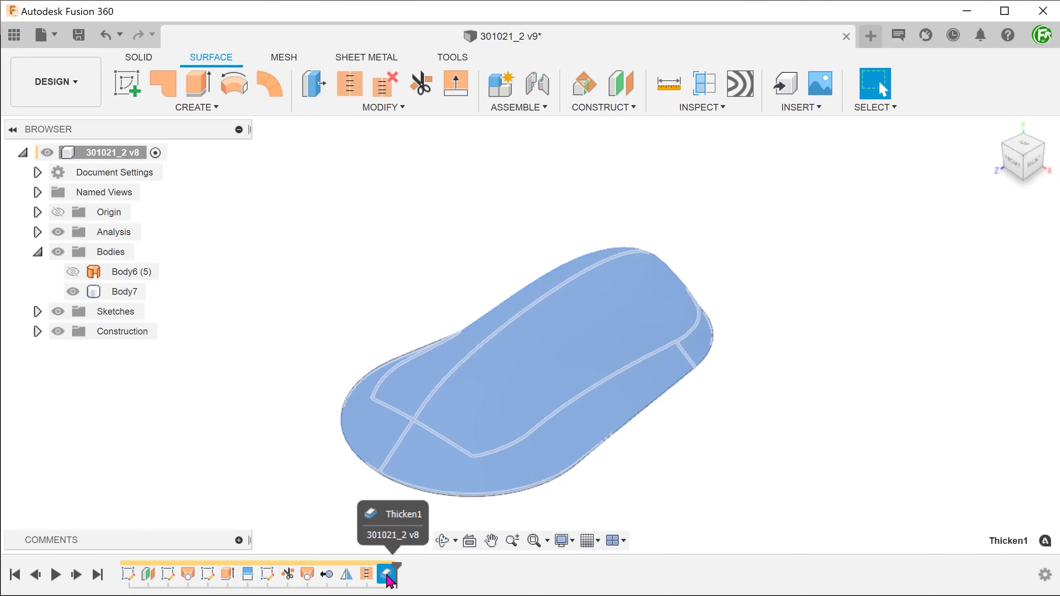
key("Delete")
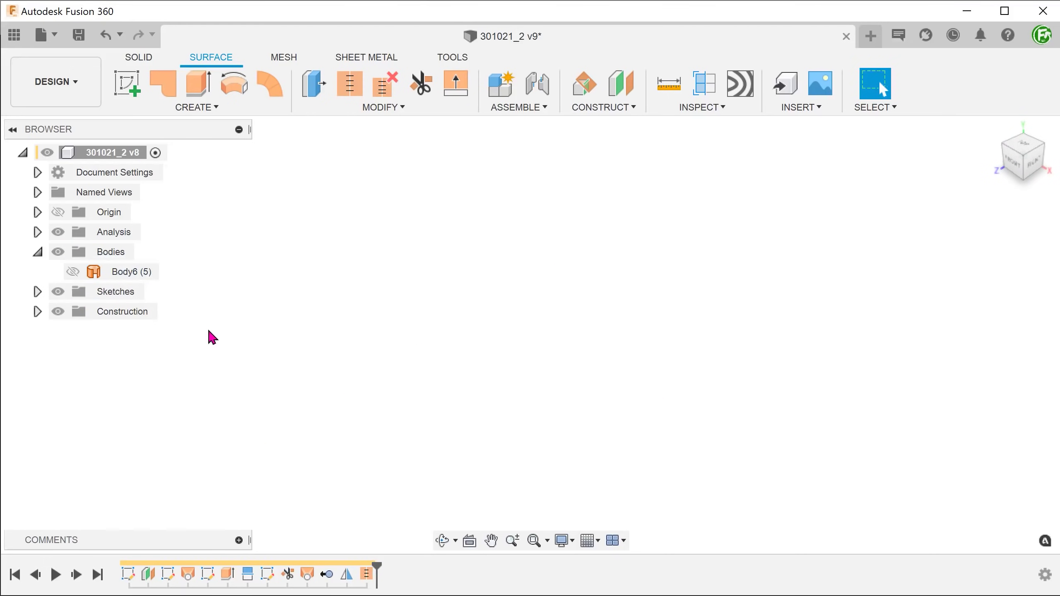
Unhide Body6 and cap its open bottom boundary with a patch surface, Body8.
left_click(72, 271)
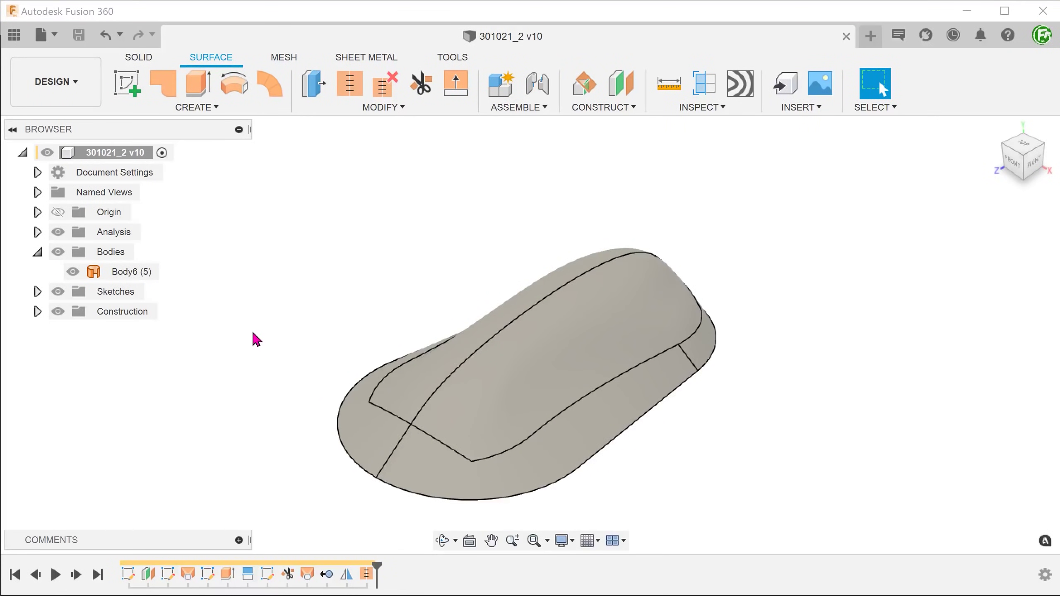
left_click(179, 107)
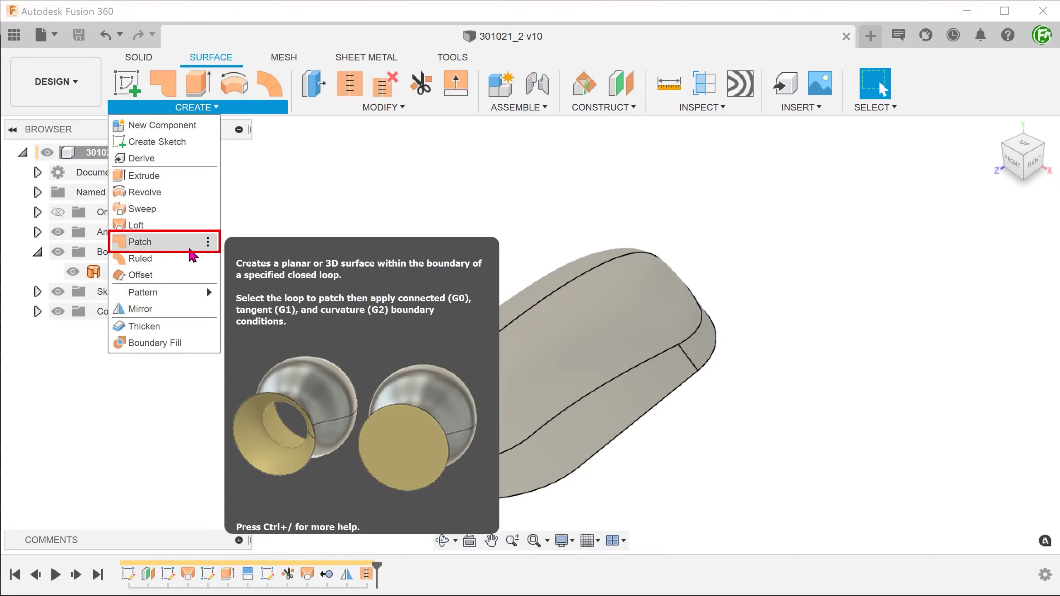
left_click(191, 251)
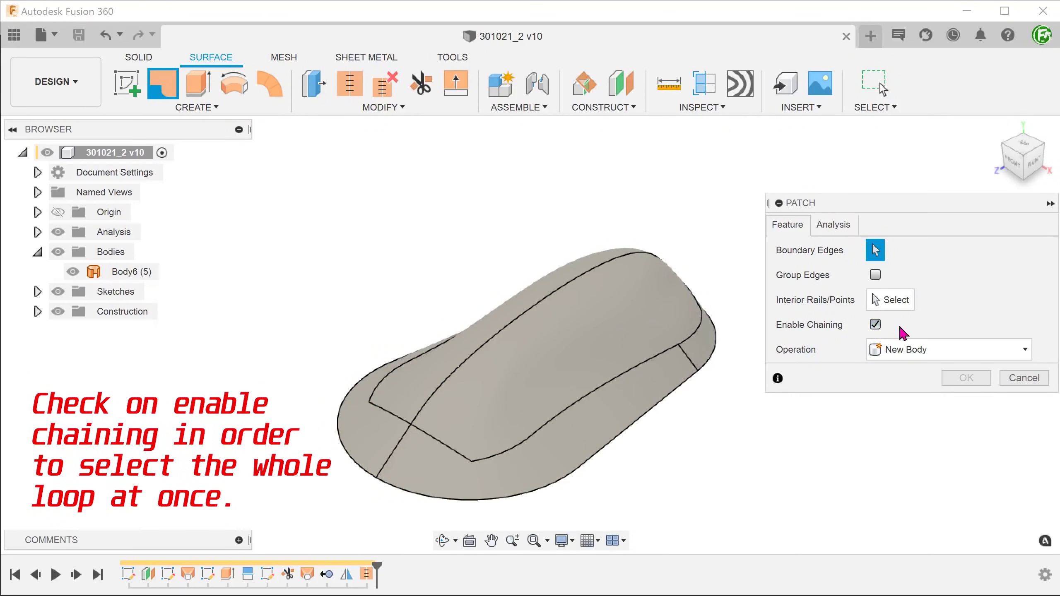
middle_click_drag(763, 434, 736, 440, "shift")
left_click(687, 369)
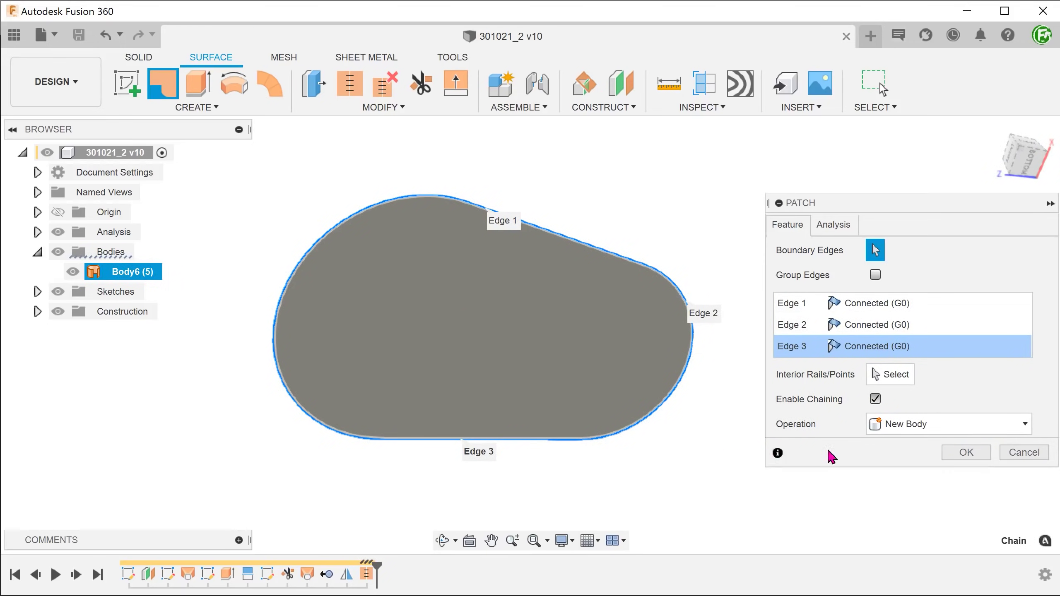
left_click(966, 452)
left_click(459, 342)
middle_click_drag(460, 342, 248, 266, "shift")
left_click(247, 266)
Stitch Body6 and the Body8 patch as a new body, Body9.
left_click(382, 107)
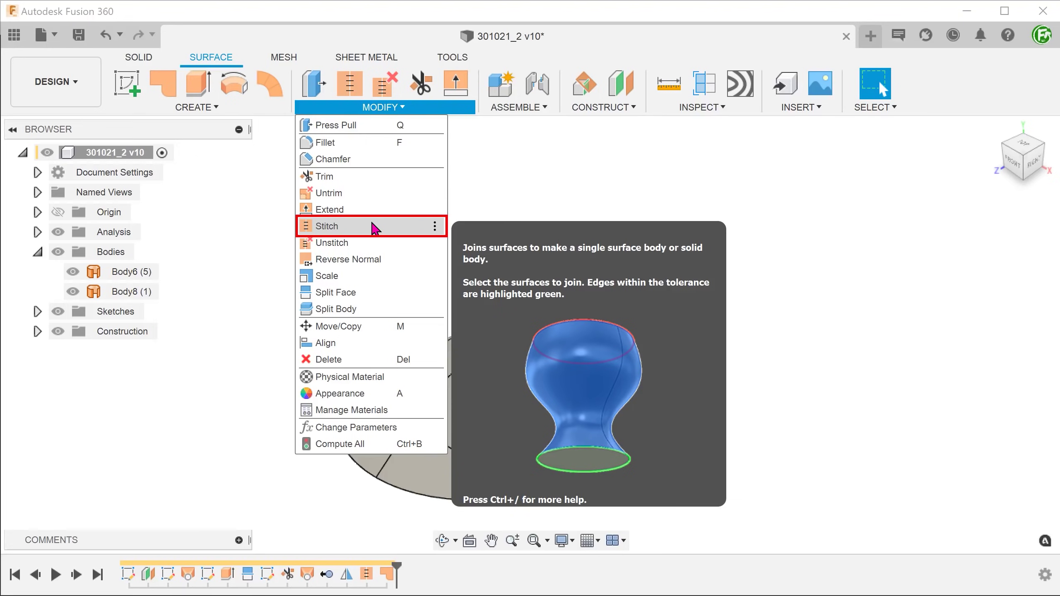
left_click(374, 228)
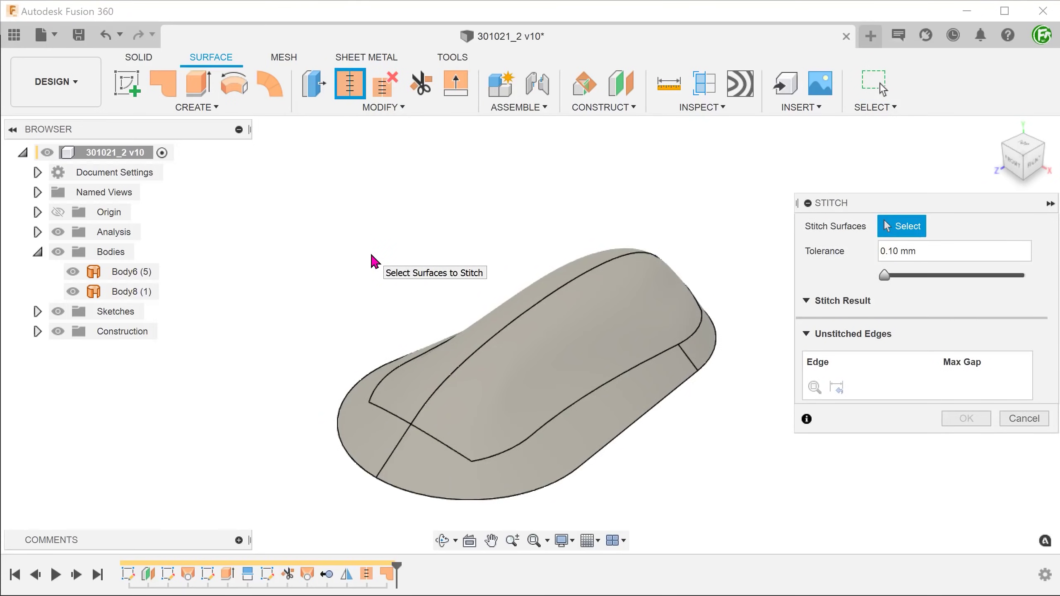
left_click(144, 272)
left_click(144, 291)
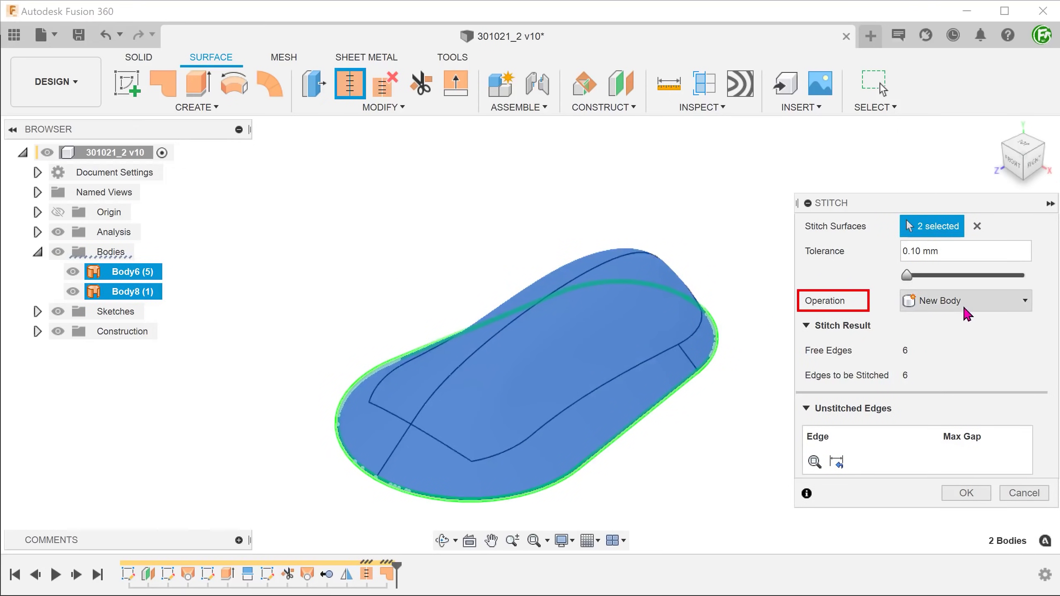
left_click(966, 492)
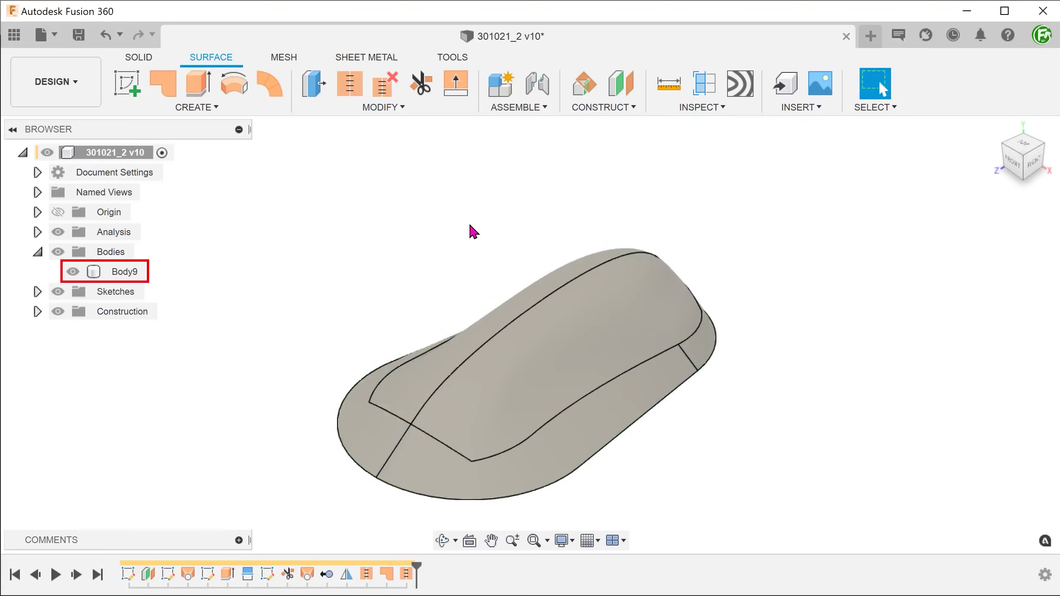
Check Body9's hatched cross-section with a Section Analysis, then cancel it.
left_click(703, 91)
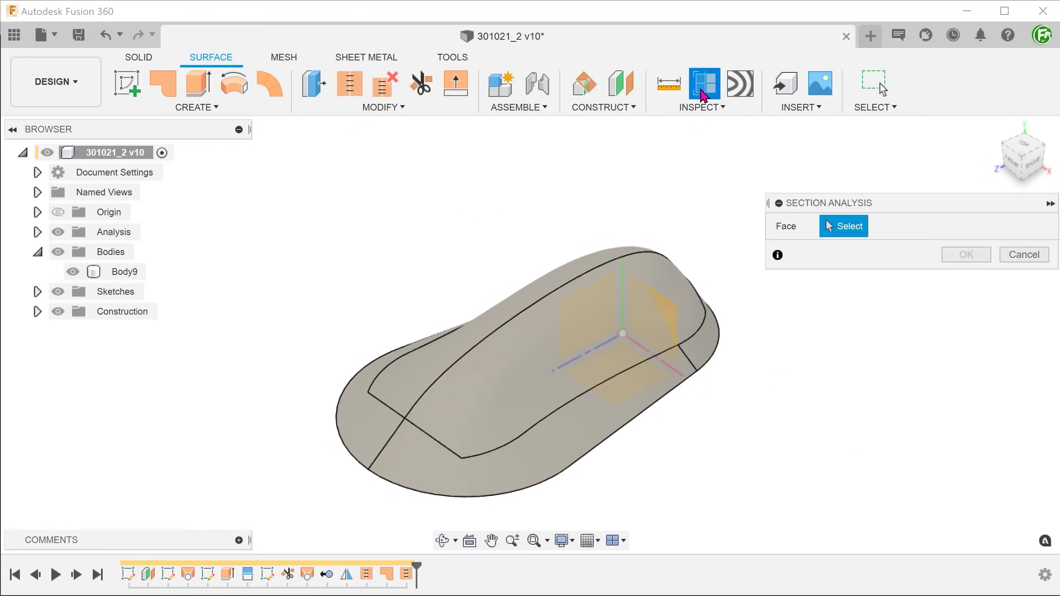
left_click(592, 311)
left_click_drag(670, 362, 697, 393)
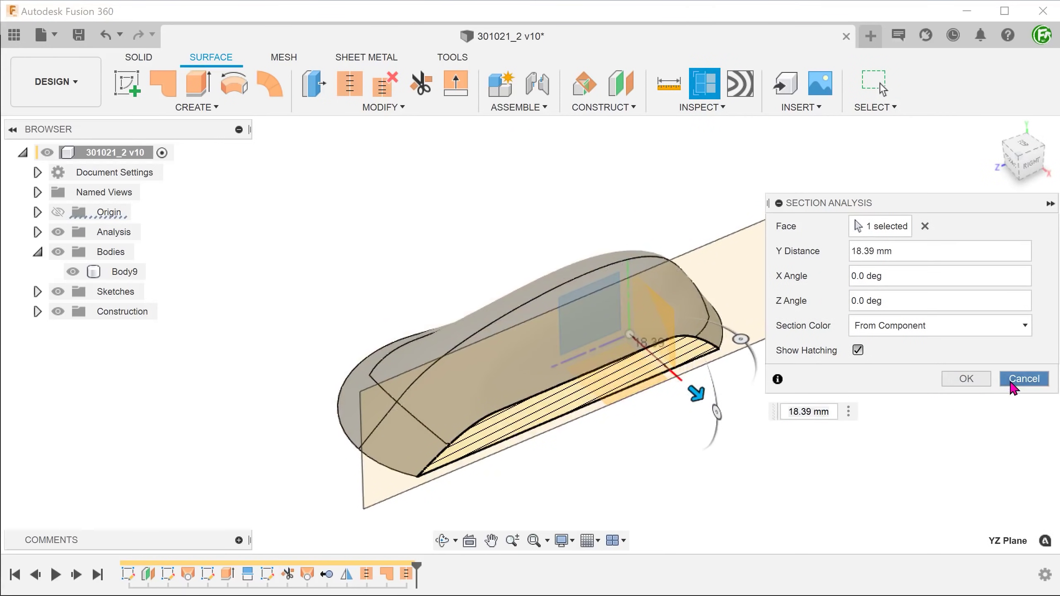
left_click(1008, 378)
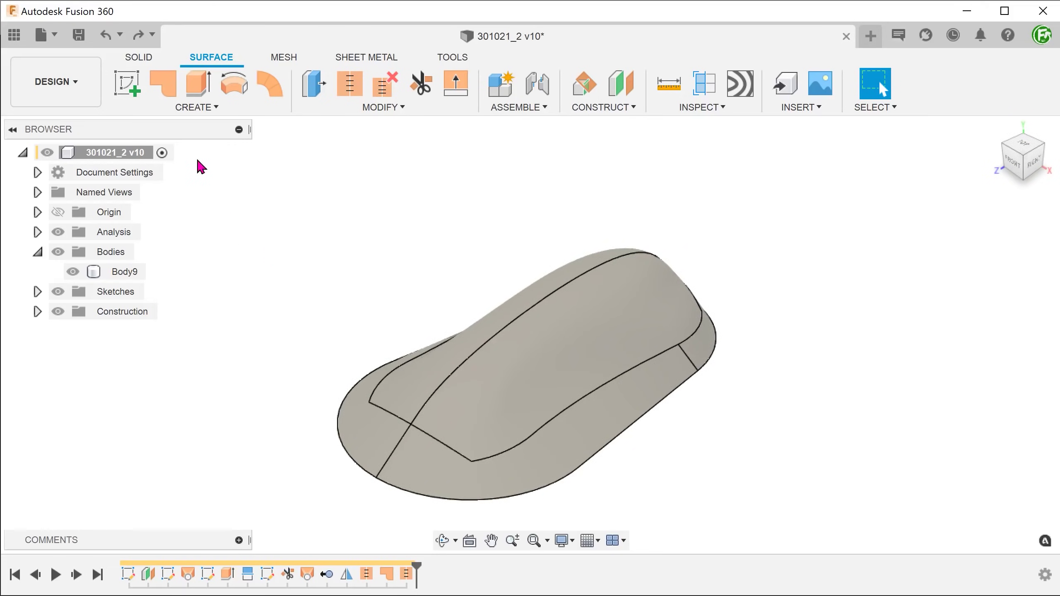
Shell the head body with a 2 mm inside thickness, removing the bottom face.
left_click(138, 58)
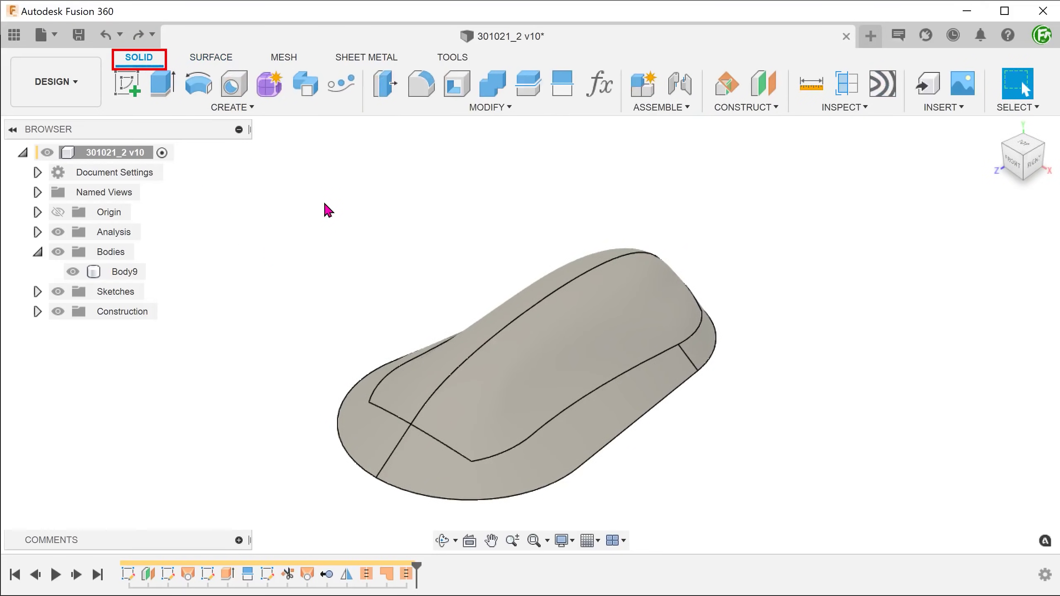
left_click(450, 109)
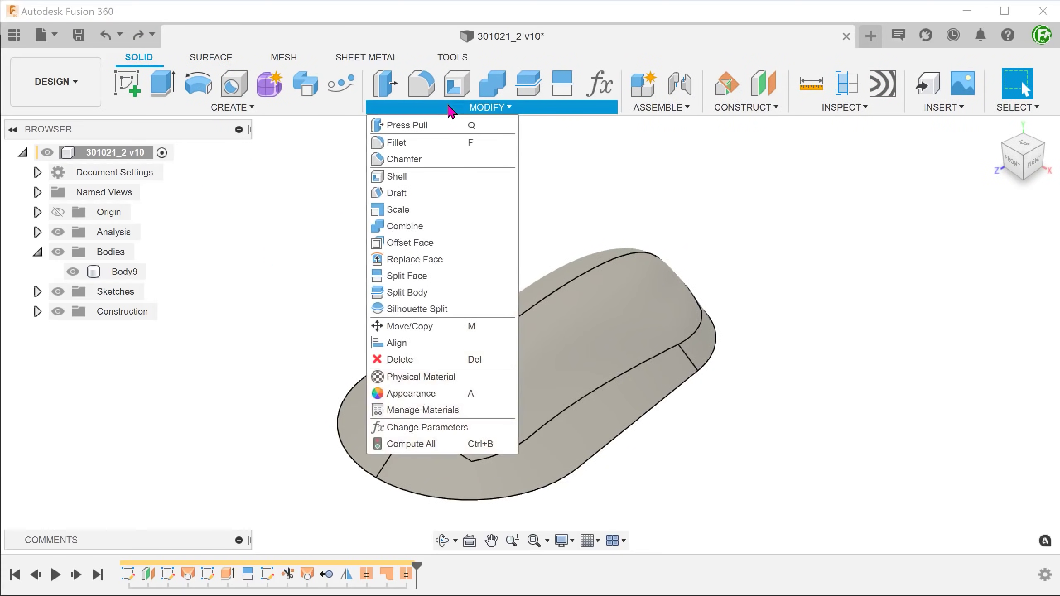
left_click(459, 184)
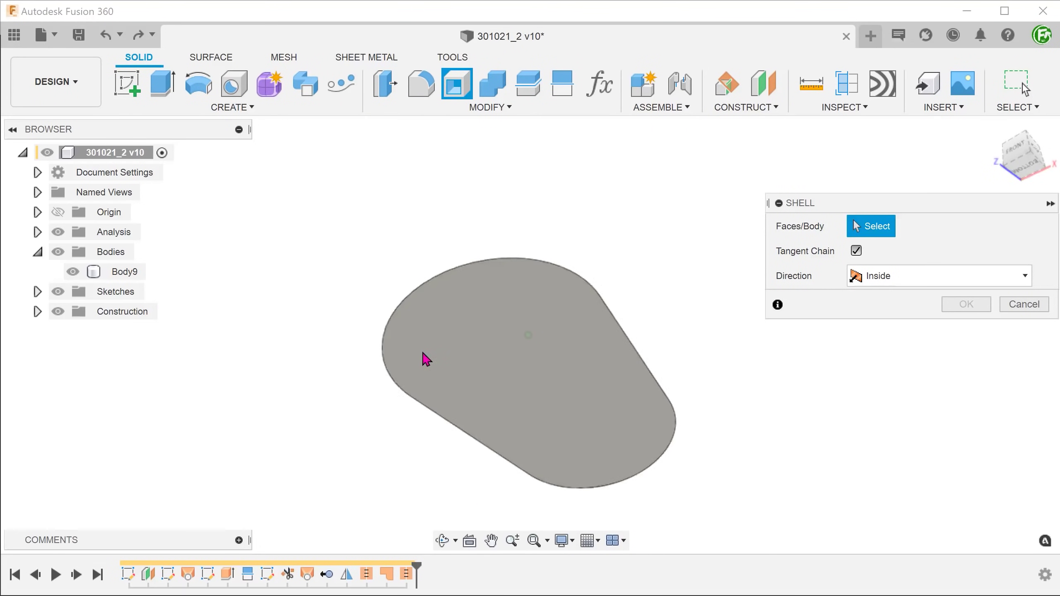
left_click(447, 364)
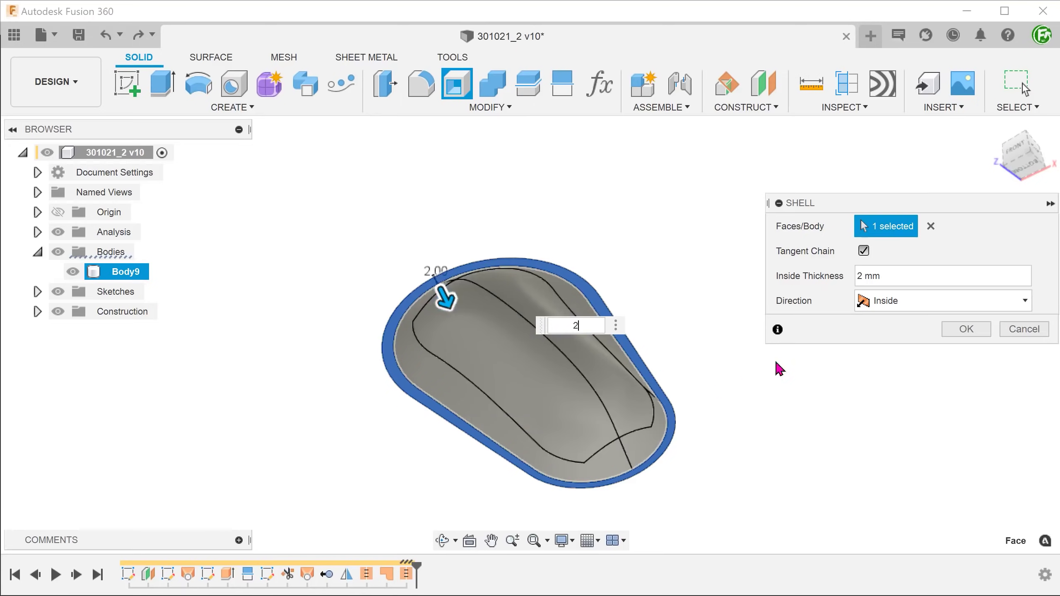
left_click(961, 339)
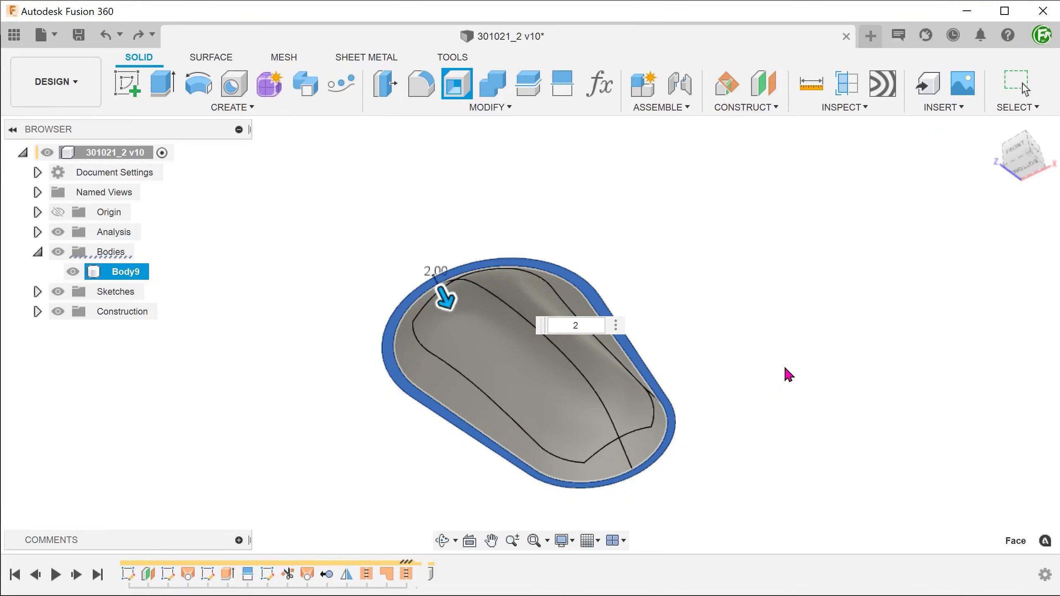
key("F6")
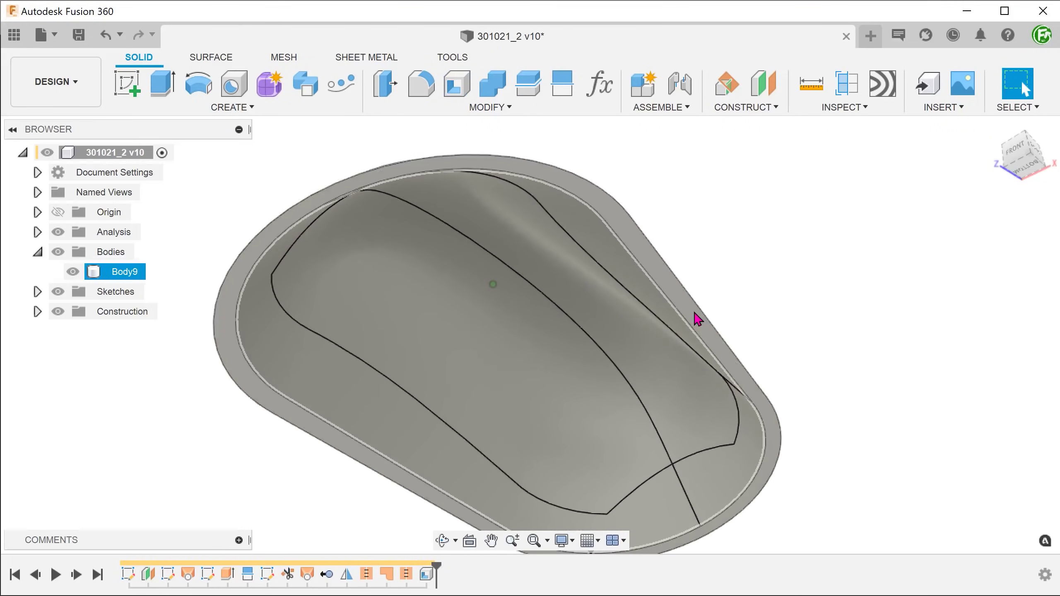
Verify the 2 mm shell walls with a Section Analysis, then close it.
left_click(686, 305)
middle_click_drag(747, 351, 847, 95, "shift")
left_click(848, 96)
left_click(636, 215)
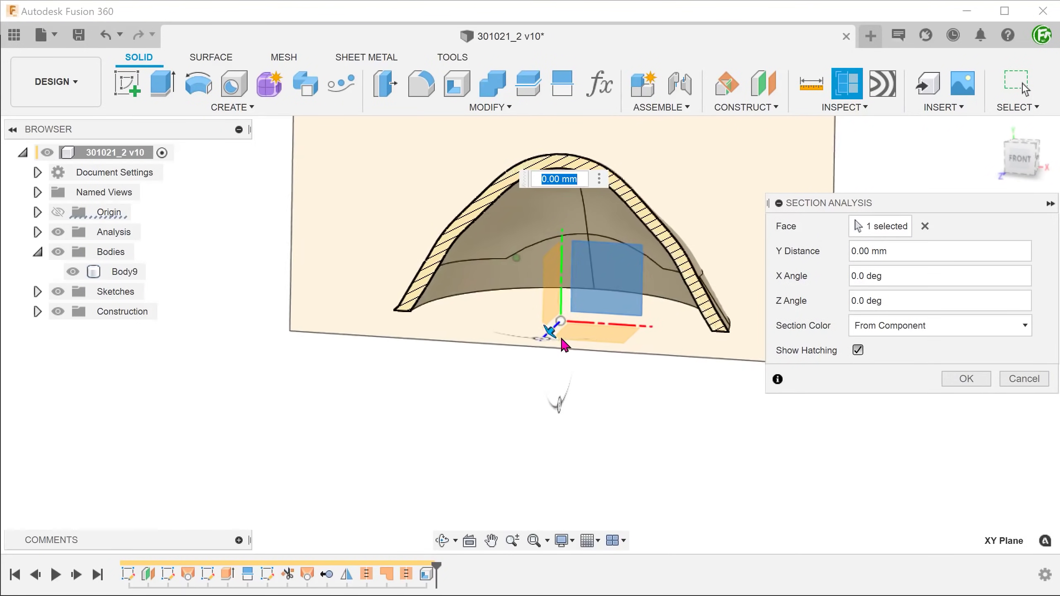
left_click_drag(541, 341, 522, 432)
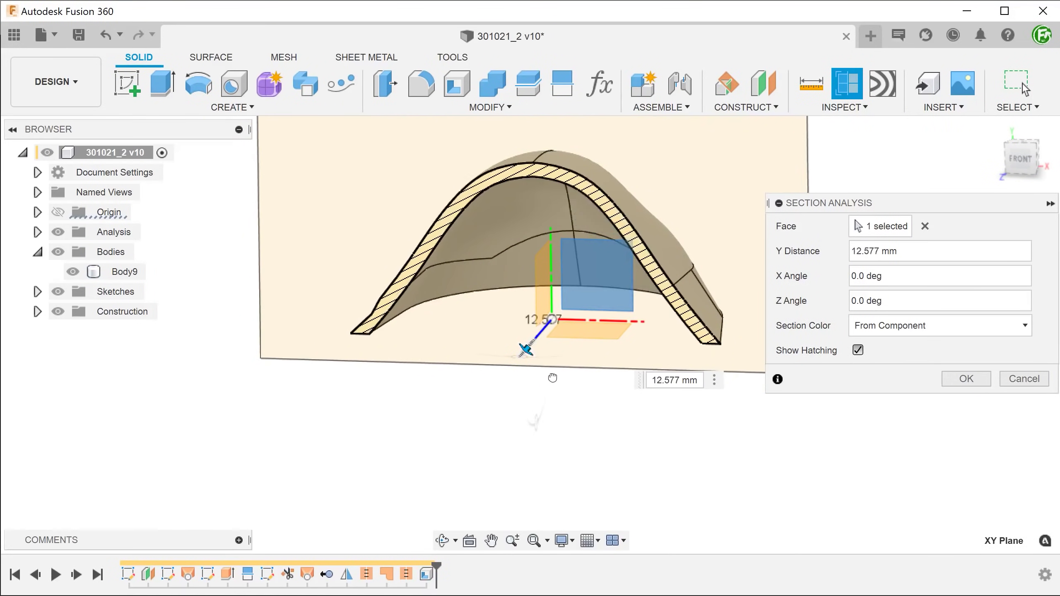
left_click_drag(552, 378, 525, 461)
left_click(1024, 378)
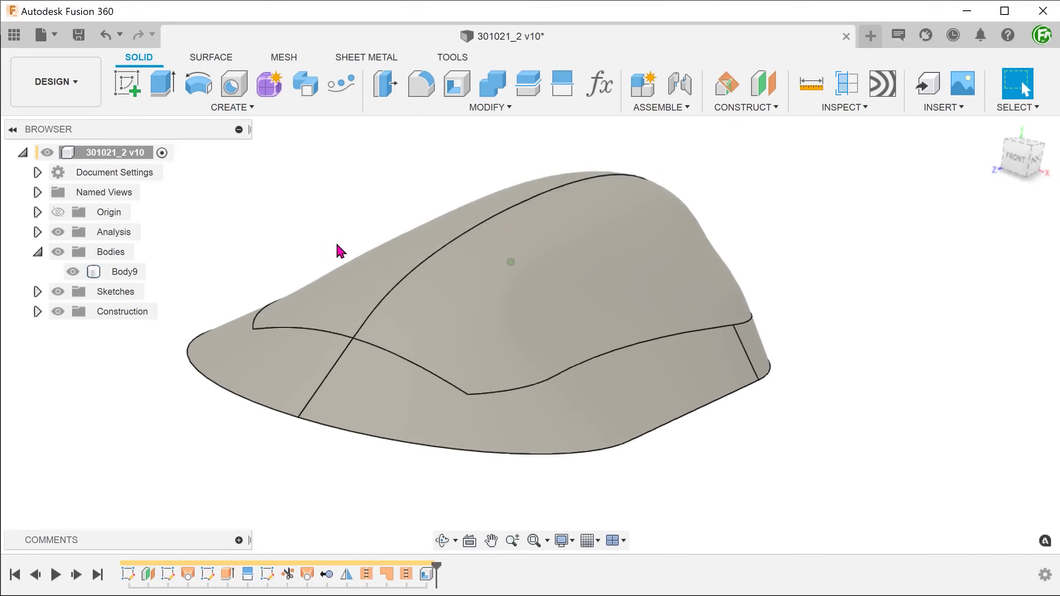
key("F6")
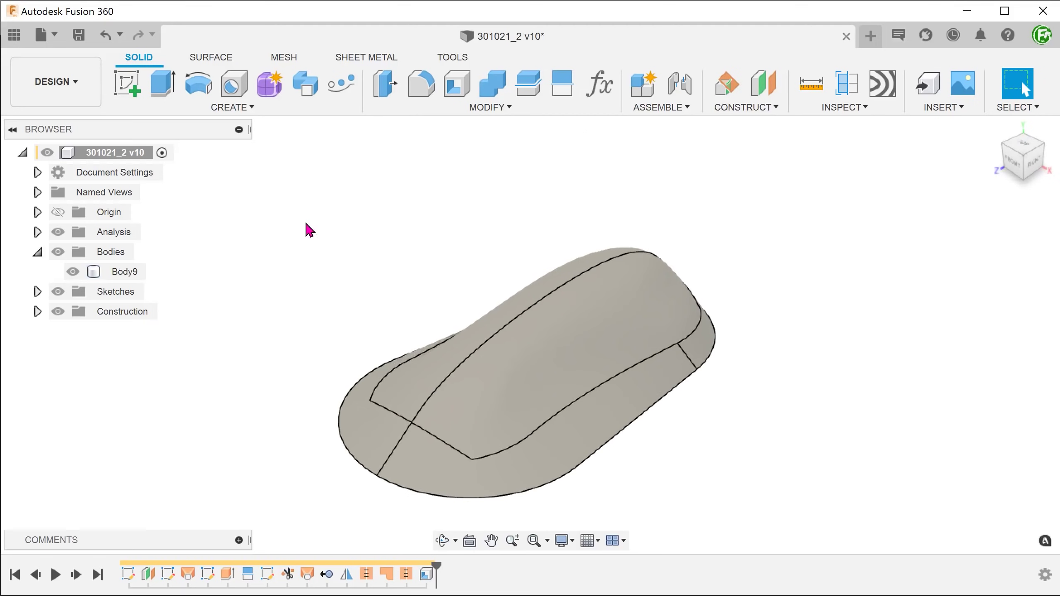
Create a sketch on the side plane and draw a 3-point arc across the head profile.
right_click(244, 264)
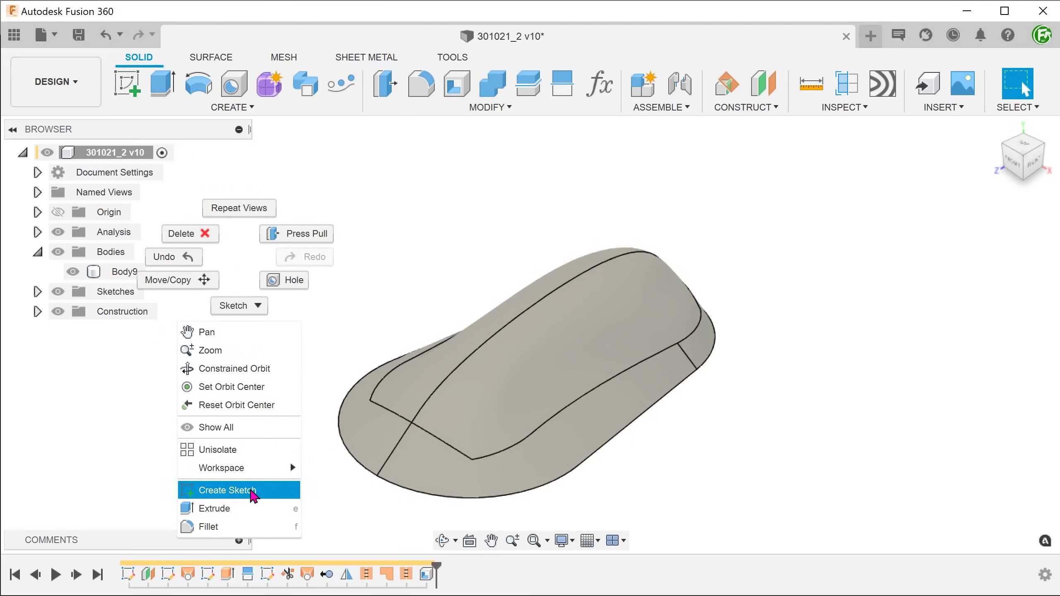
left_click(252, 491)
left_click(600, 324)
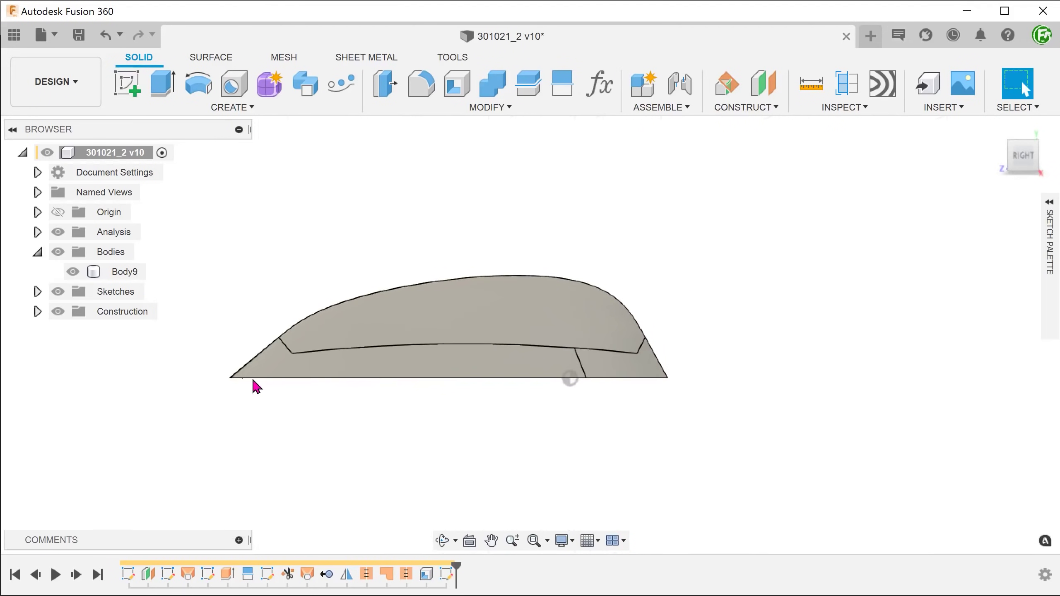
scroll(354, 251, "up", 3)
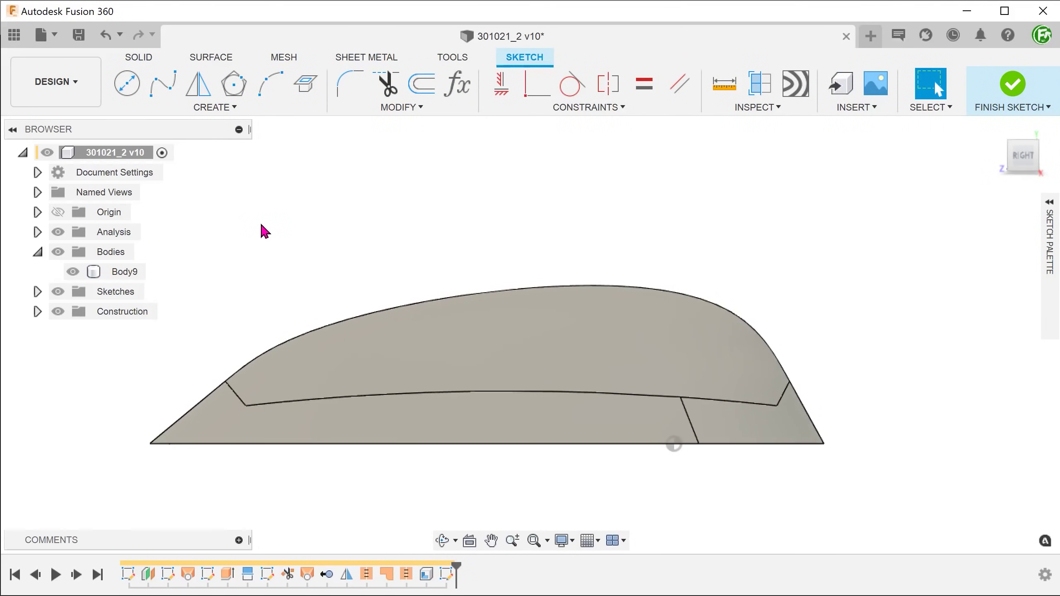
left_click(270, 85)
left_click(192, 301)
left_click(842, 401)
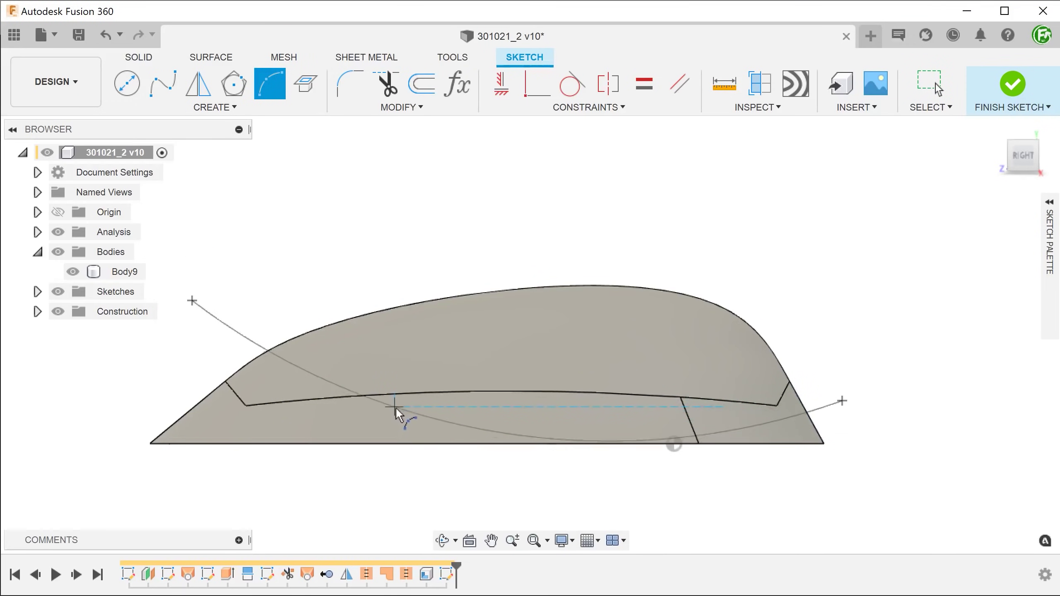
left_click(419, 393)
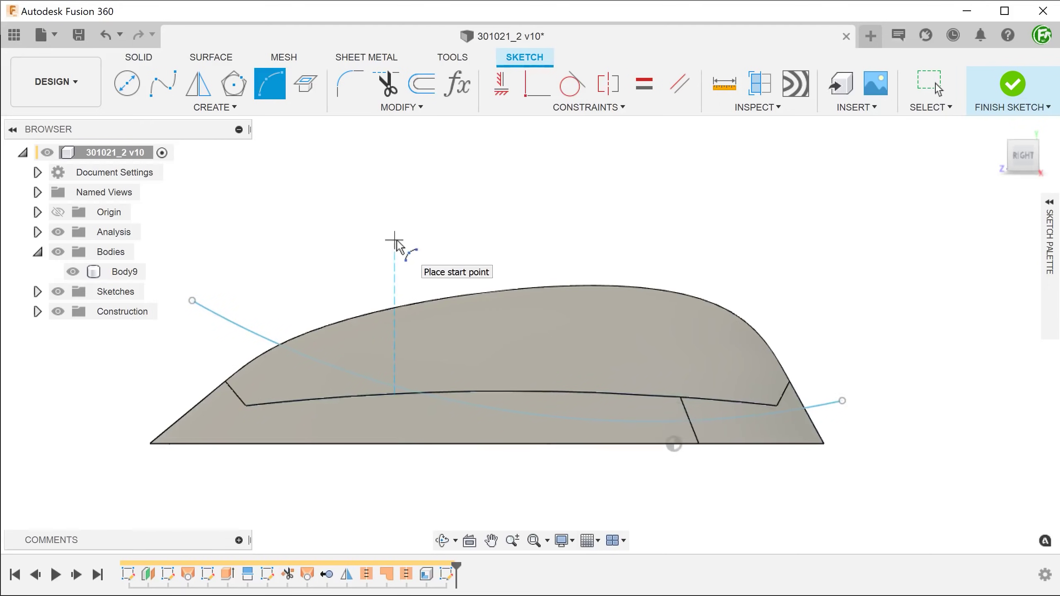
key("Escape")
Drag the arc's ends past both sides of the head and finish the R147.179 mm arc sketch.
left_click_drag(192, 301, 167, 325)
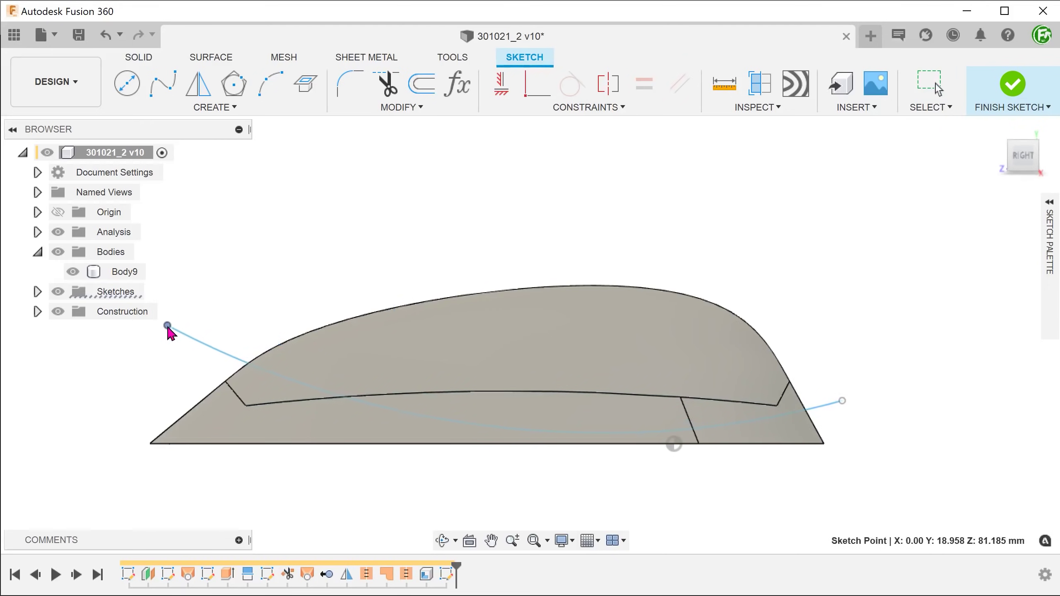
left_click_drag(842, 401, 861, 356)
left_click(254, 373)
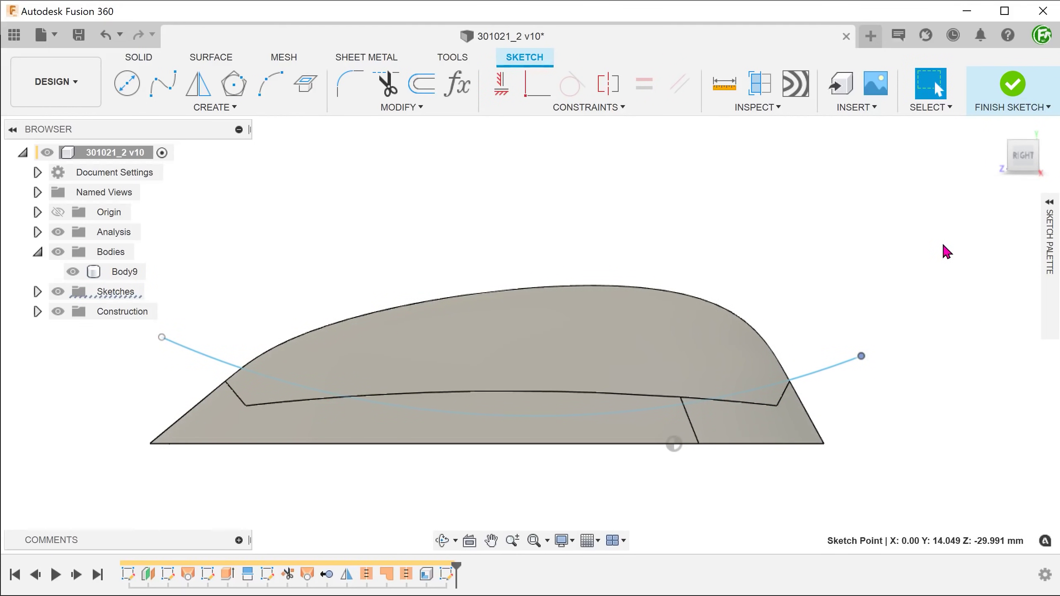
left_click(1012, 83)
left_click(829, 375)
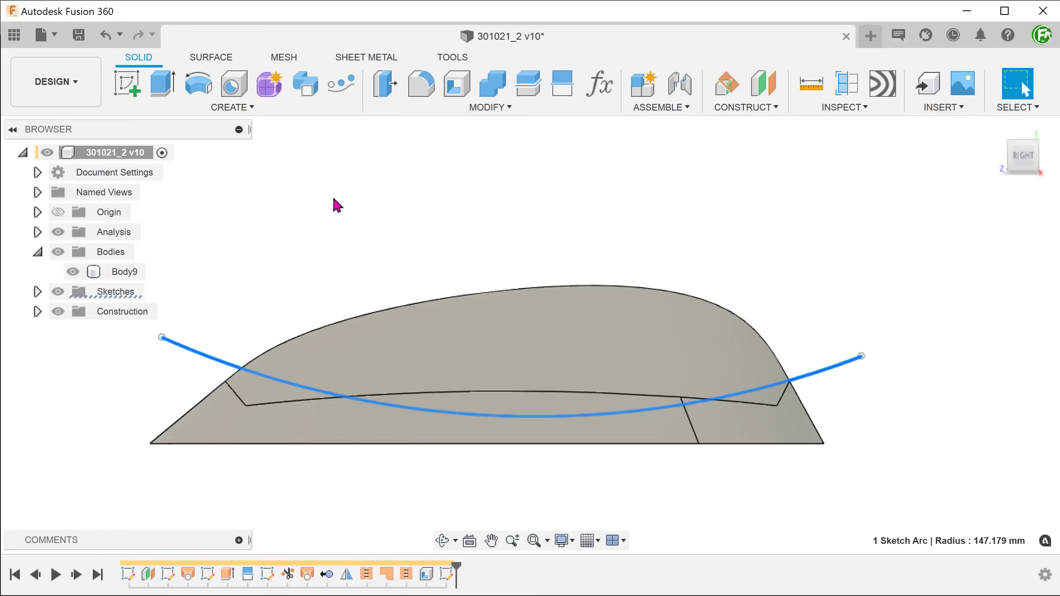
key("F6")
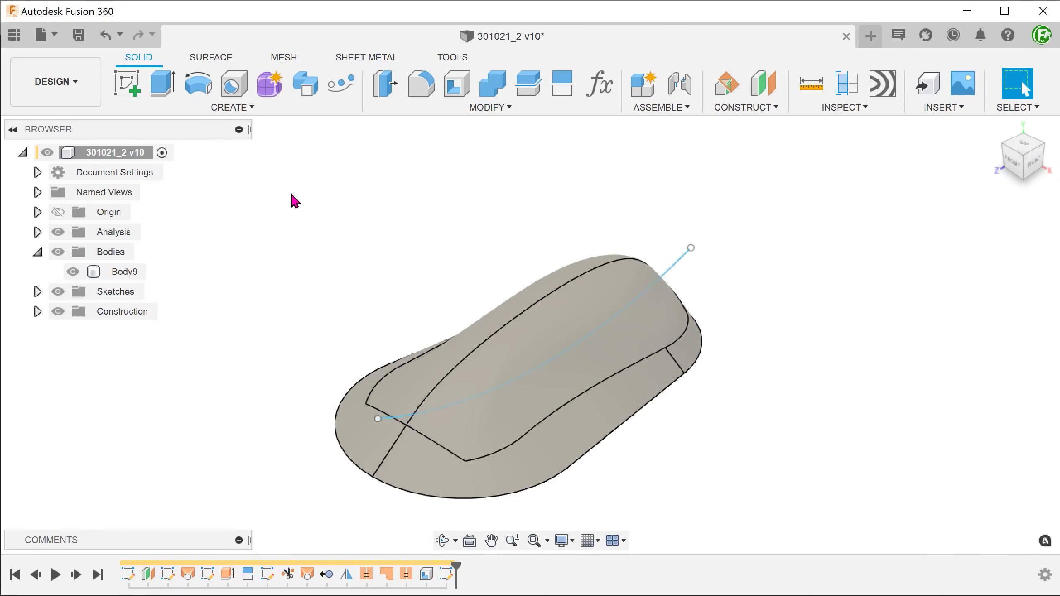
Split Body9 along the sketched arc into Body9 and Body10.
left_click(419, 106)
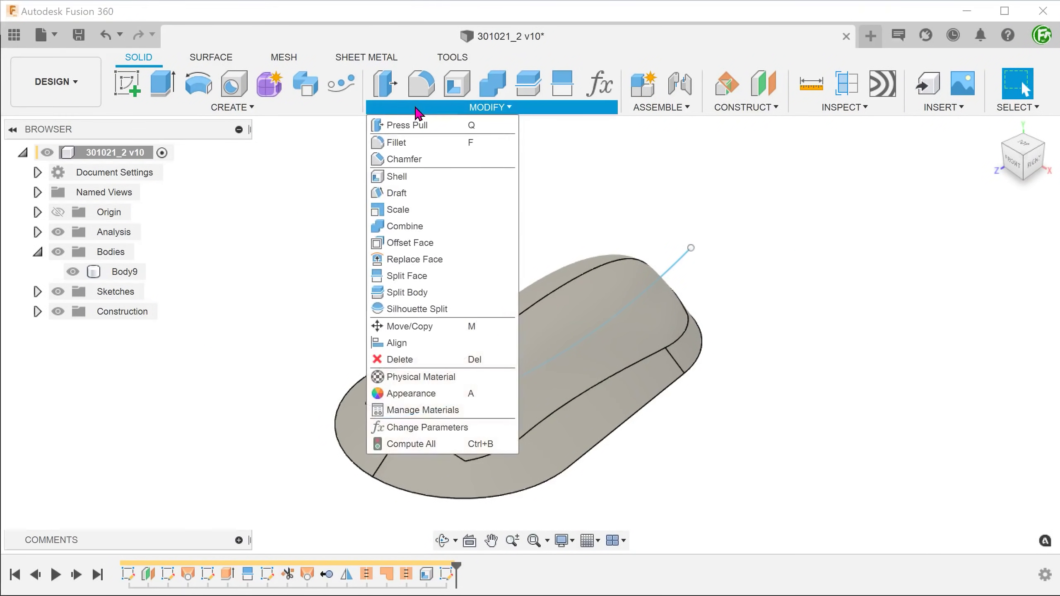
left_click(471, 294)
left_click(552, 330)
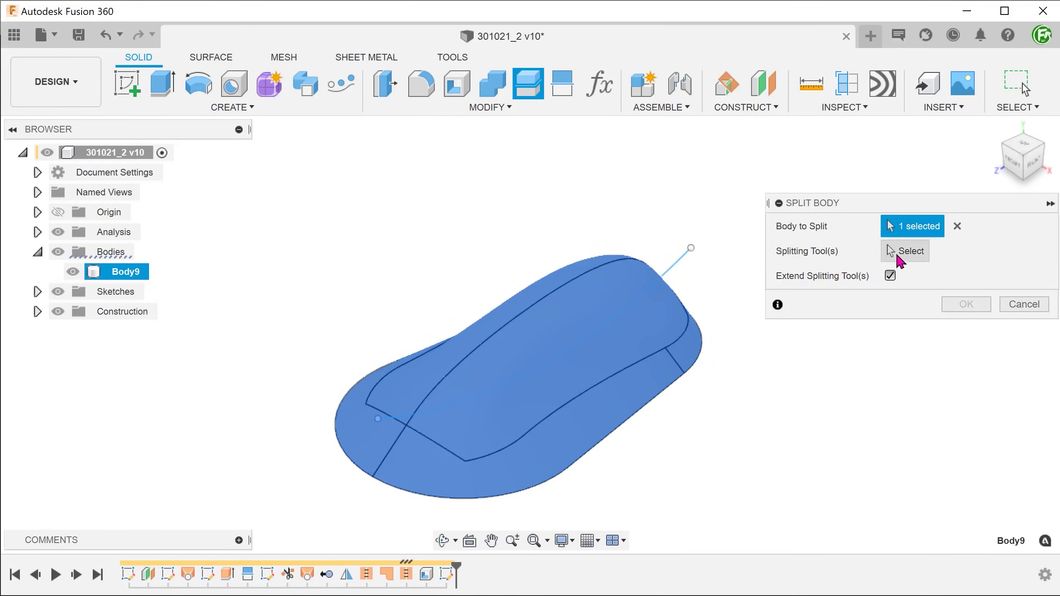
left_click(898, 252)
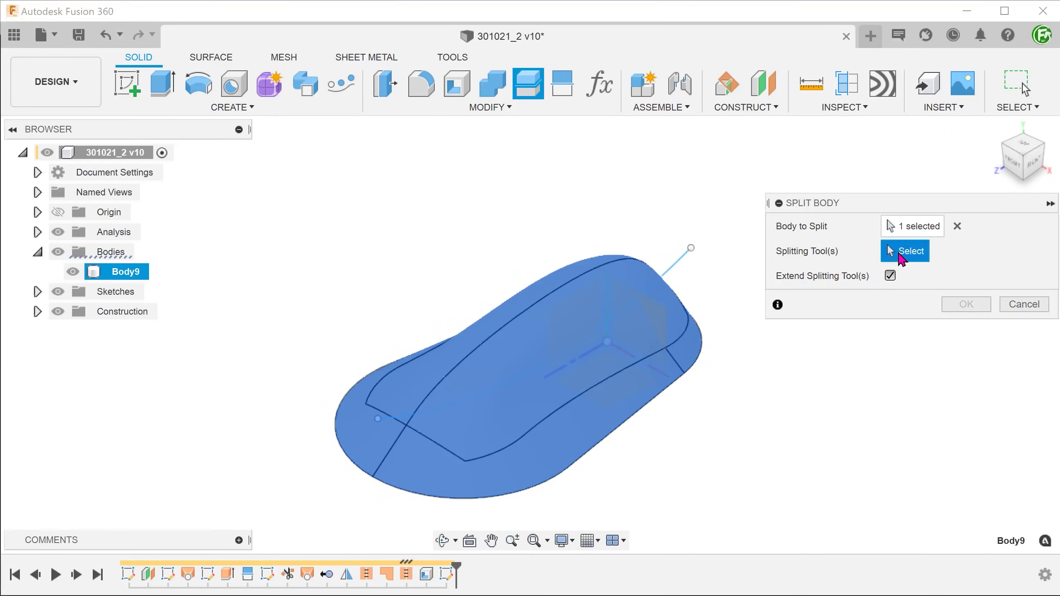
left_click(679, 264)
mouse_move(681, 270)
middle_mouse_down("shift")
mouse_move(677, 261)
mouse_move(691, 287)
middle_mouse_up("shift")
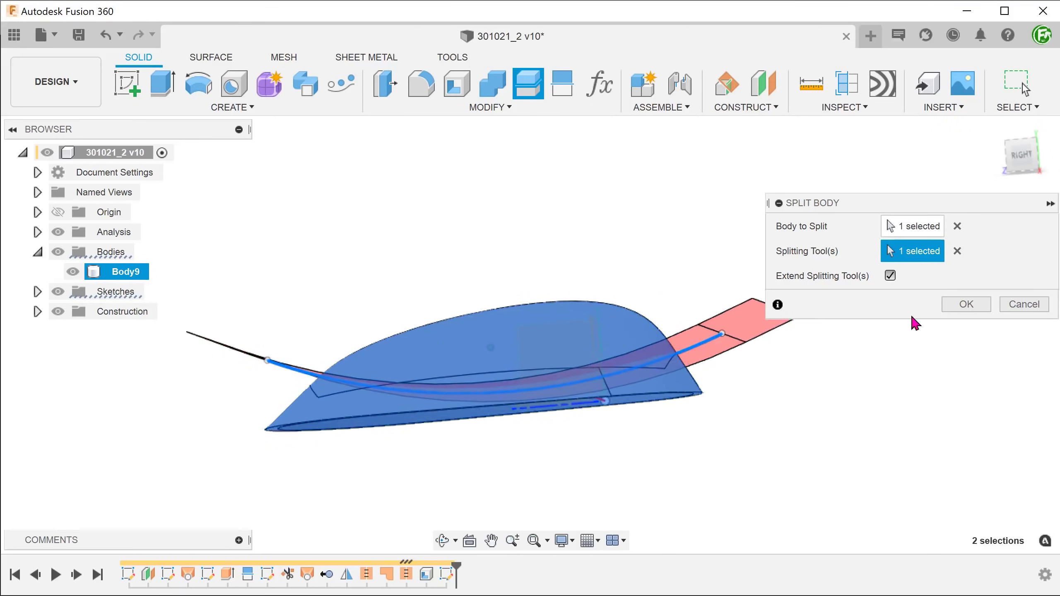
left_click(960, 307)
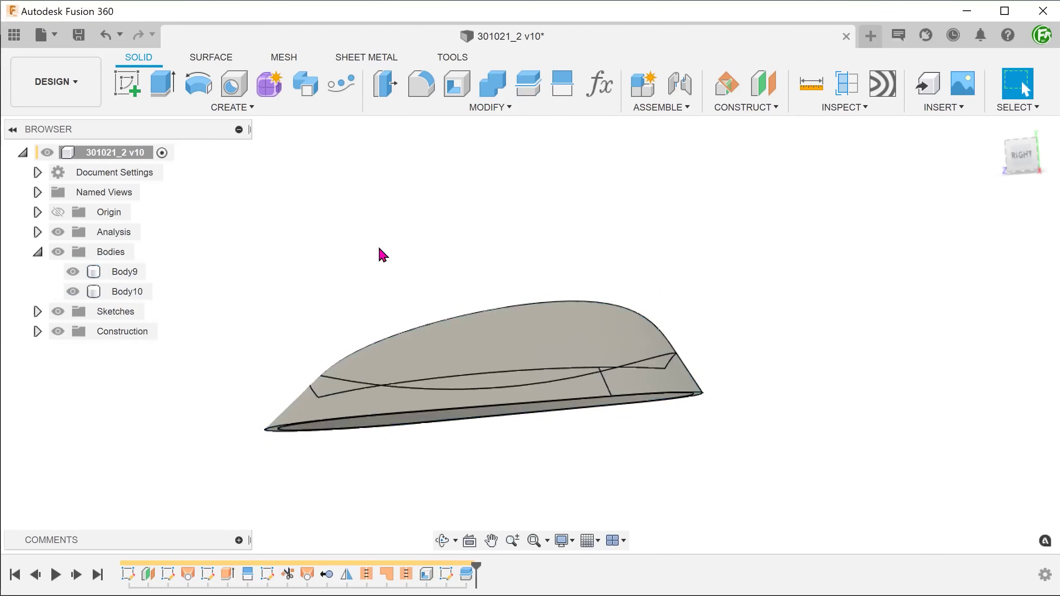
middle_click_drag(379, 253, 213, 277, "shift")
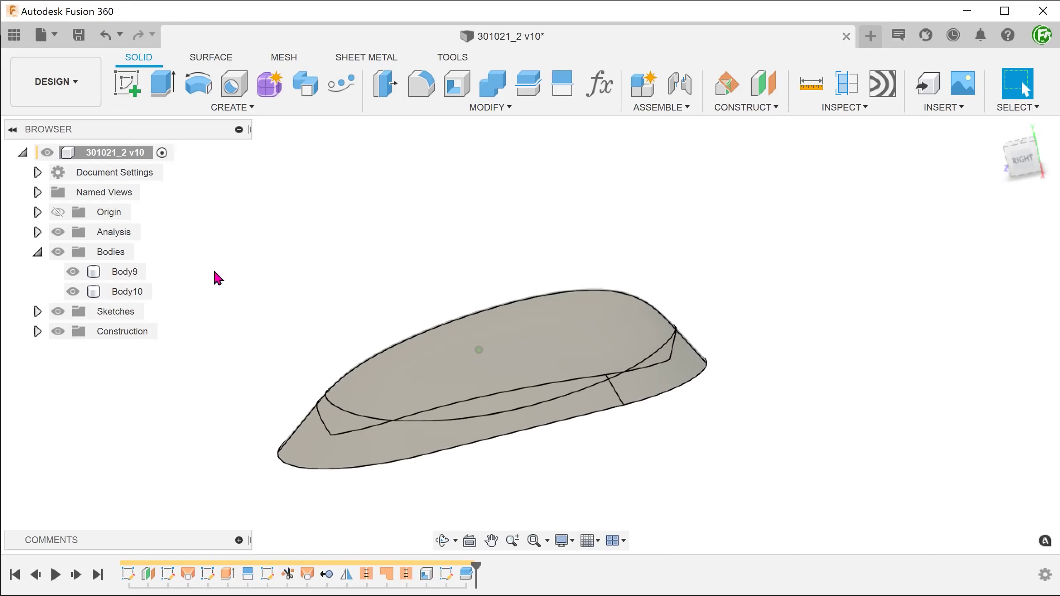
left_click(127, 291)
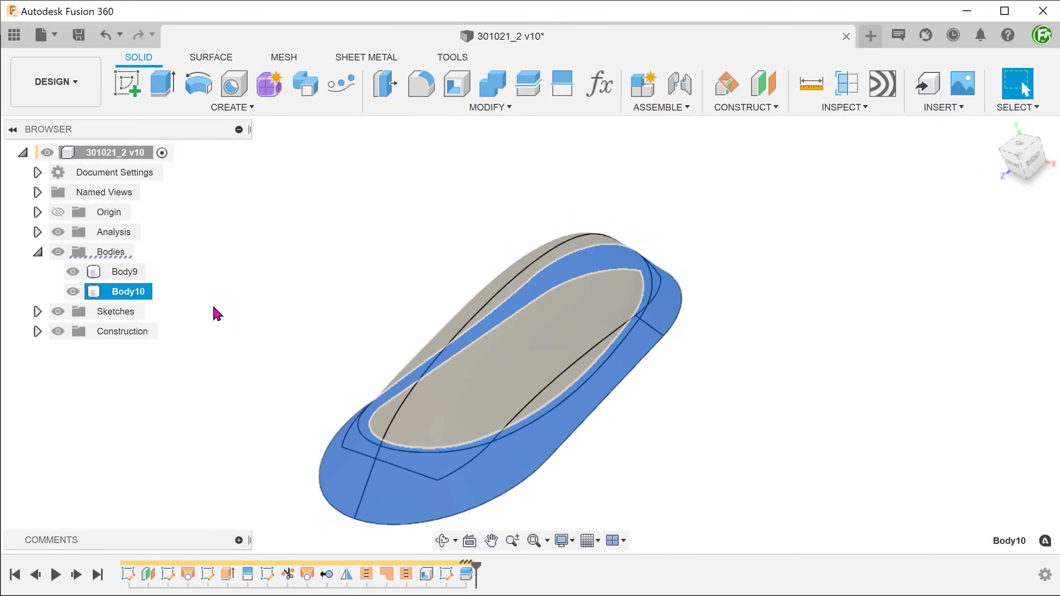
left_click(217, 313)
Rename Body9 to 'Web' and Body10 to 'Base', then hide Base.
left_click(124, 272)
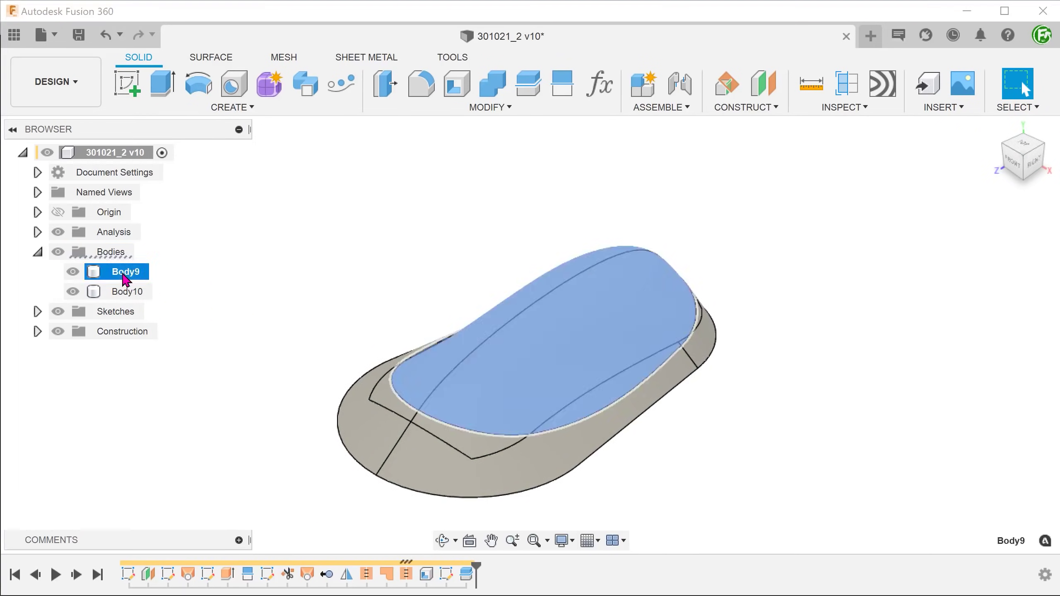
double_click(124, 274)
type("Web")
key("Return")
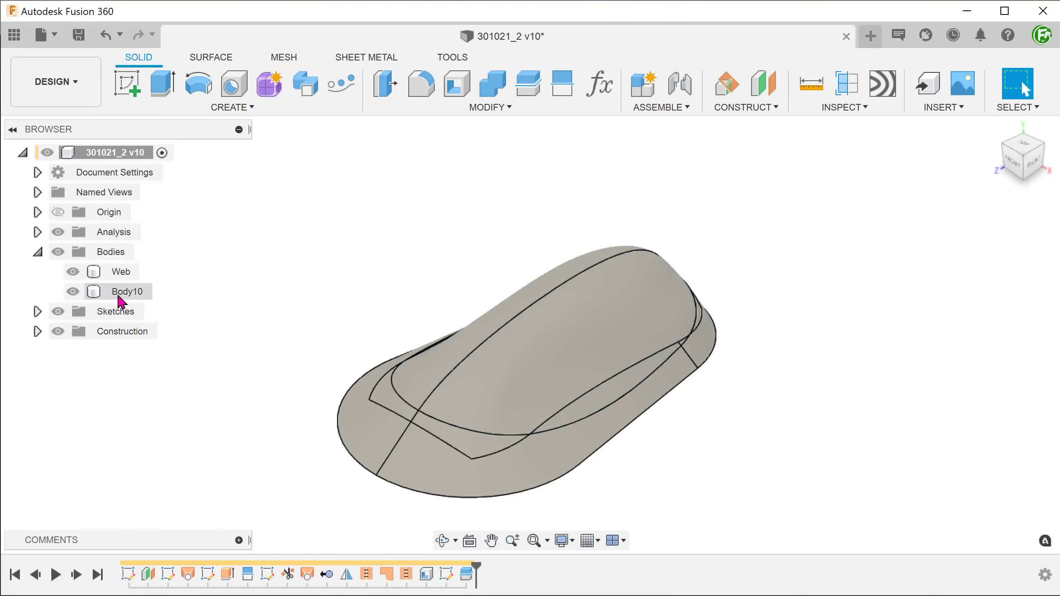
left_click(124, 291)
double_click(121, 293)
type("Base")
key("Return")
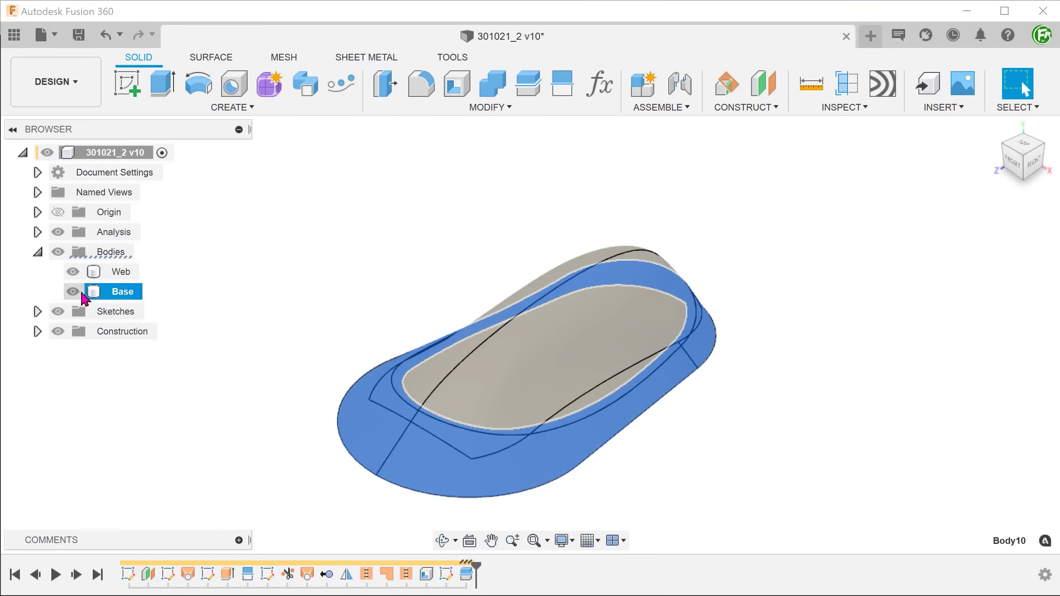
left_click(72, 292)
left_click(215, 301)
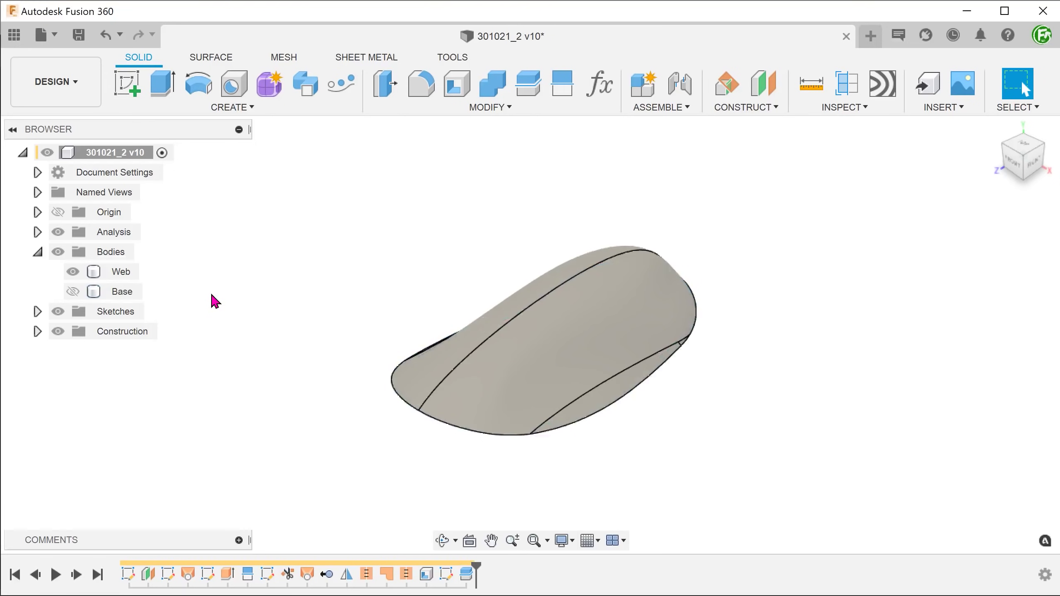
Create a new sketch on the side plane.
right_click(212, 282)
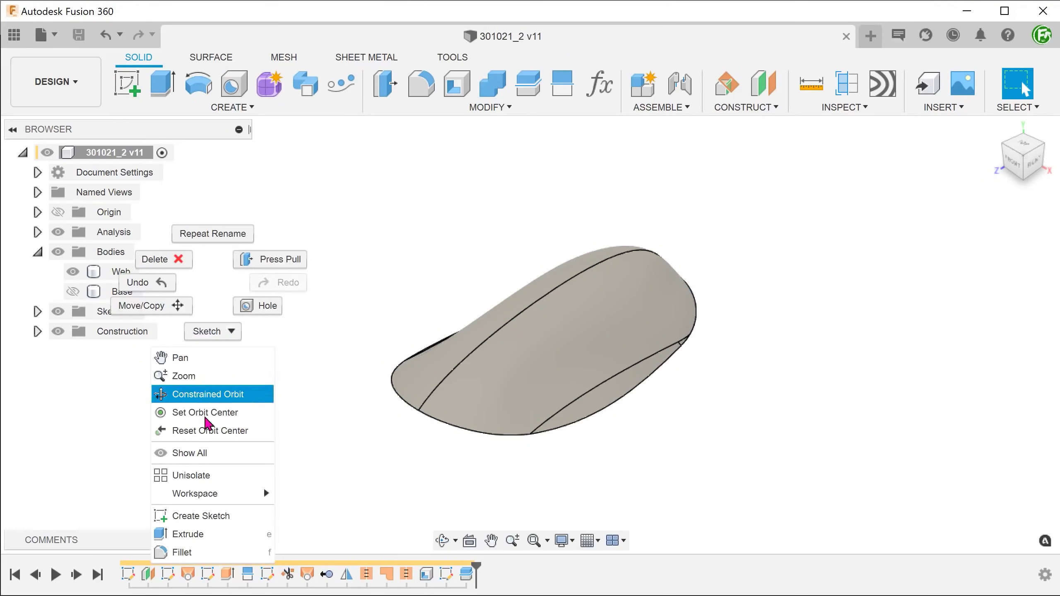
left_click(236, 519)
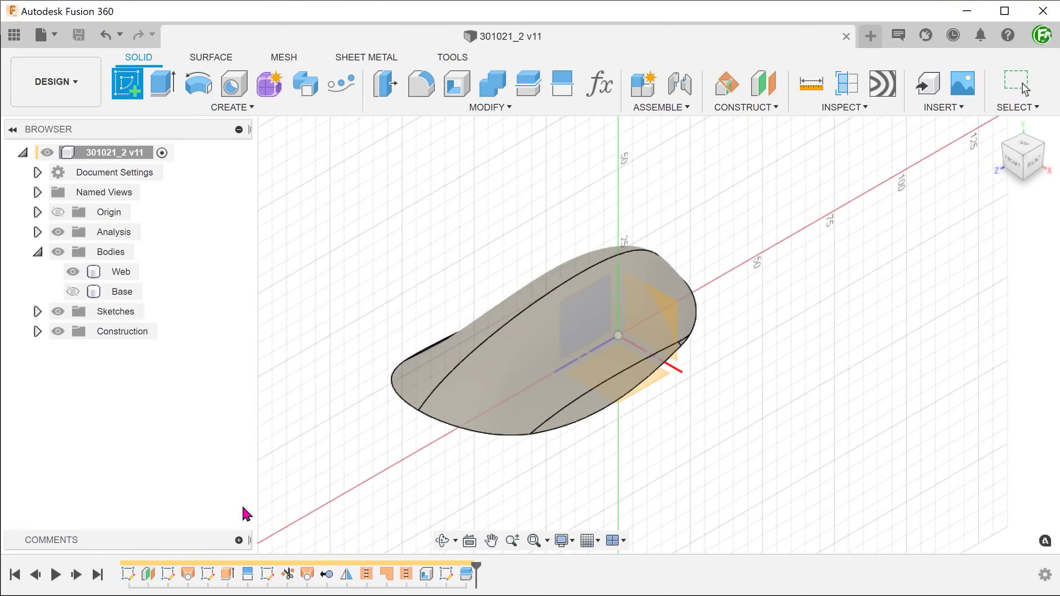
left_click(579, 321)
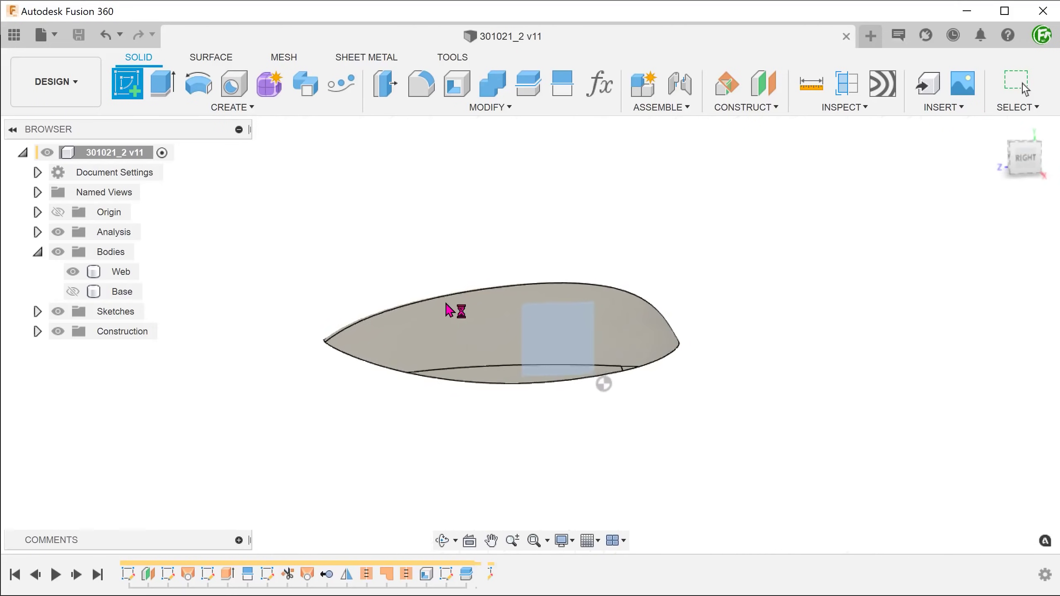
Draw six fanned lines from above to below the head, one vertical, and finish the sketch.
key("l")
left_click(283, 235)
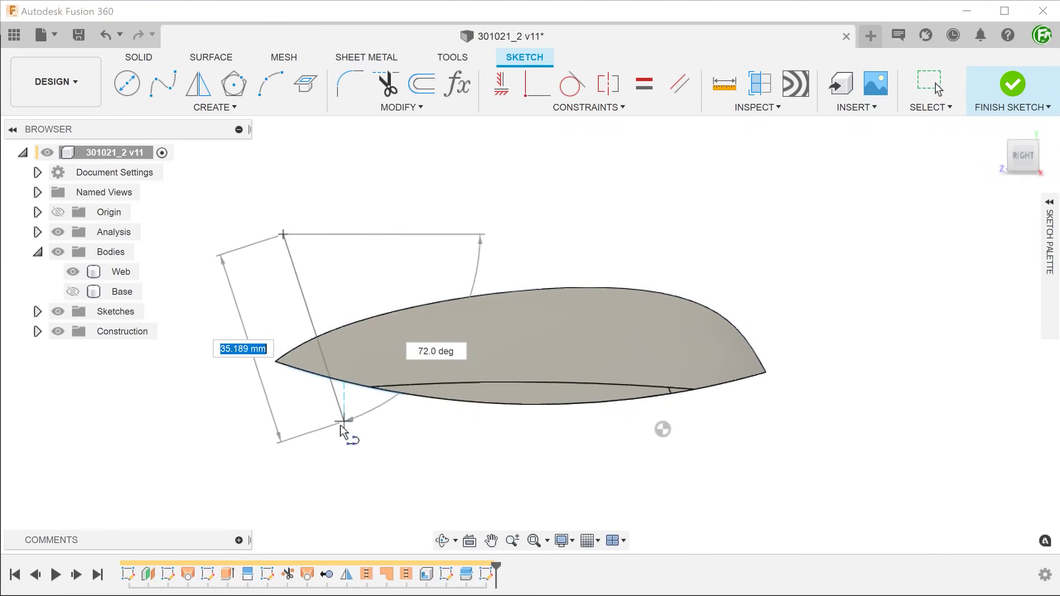
left_click(344, 437)
left_click(368, 222)
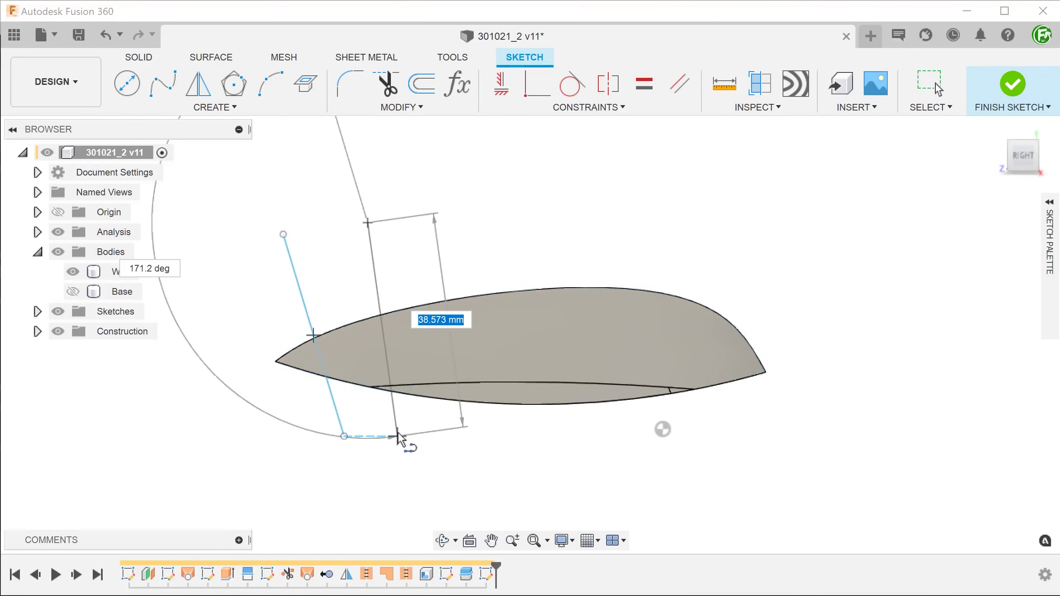
left_click(397, 436)
left_click(455, 446)
left_click(521, 214)
left_click(522, 446)
left_click(624, 215)
left_click(572, 446)
left_click(742, 223)
left_click(637, 446)
key("Escape")
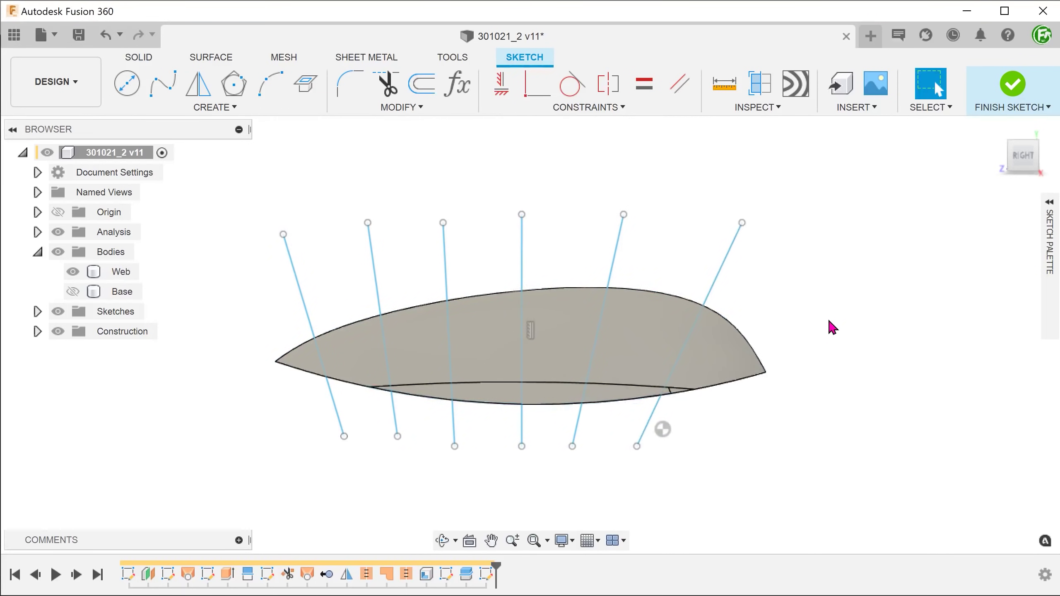
left_click(1012, 84)
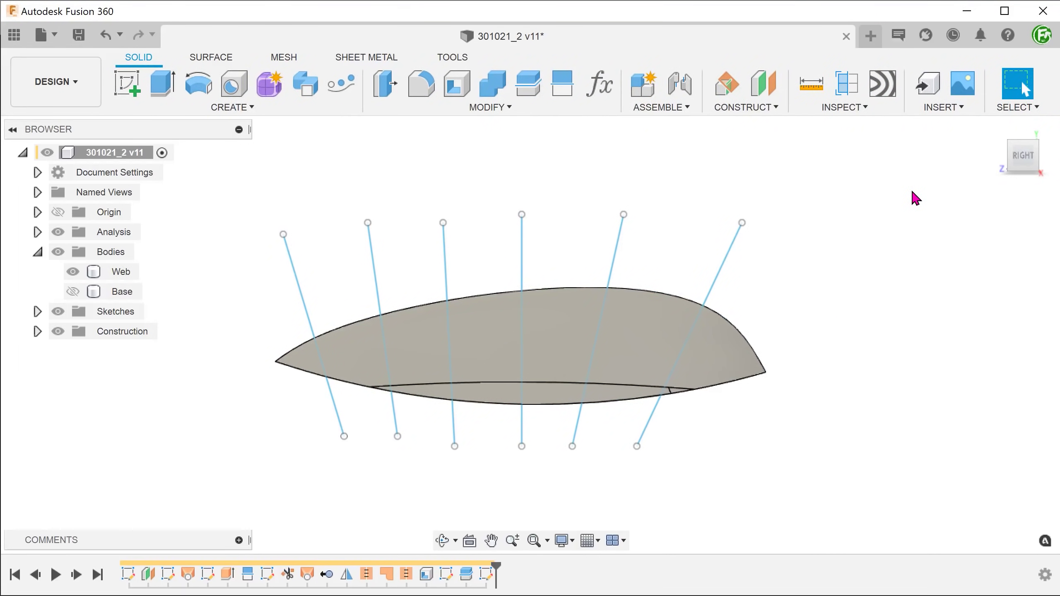
Thin-extrude the six sketch lines symmetrically 29.015 mm through the head.
key("e")
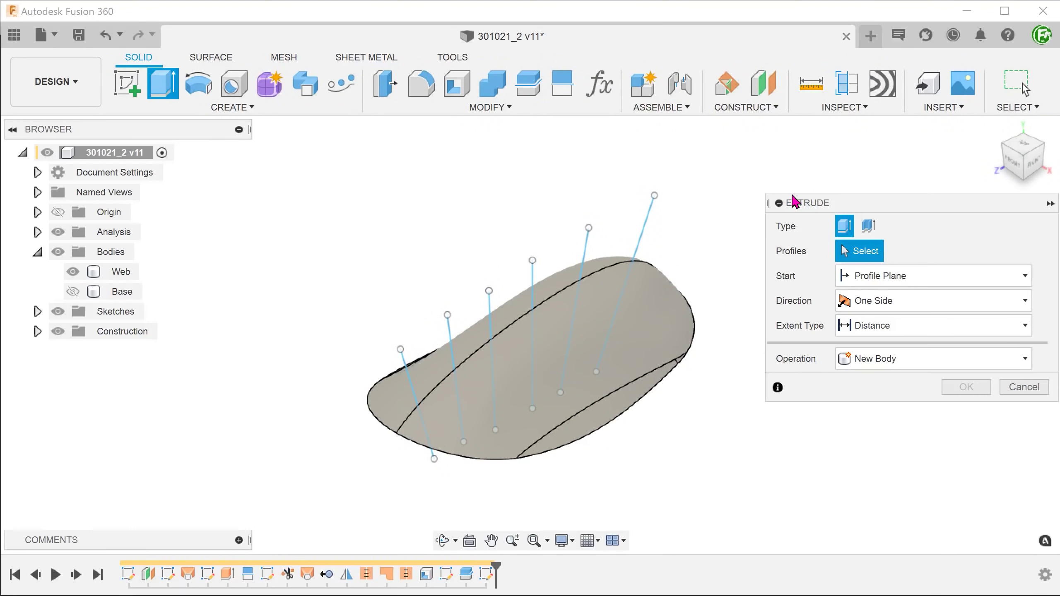
left_click(870, 231)
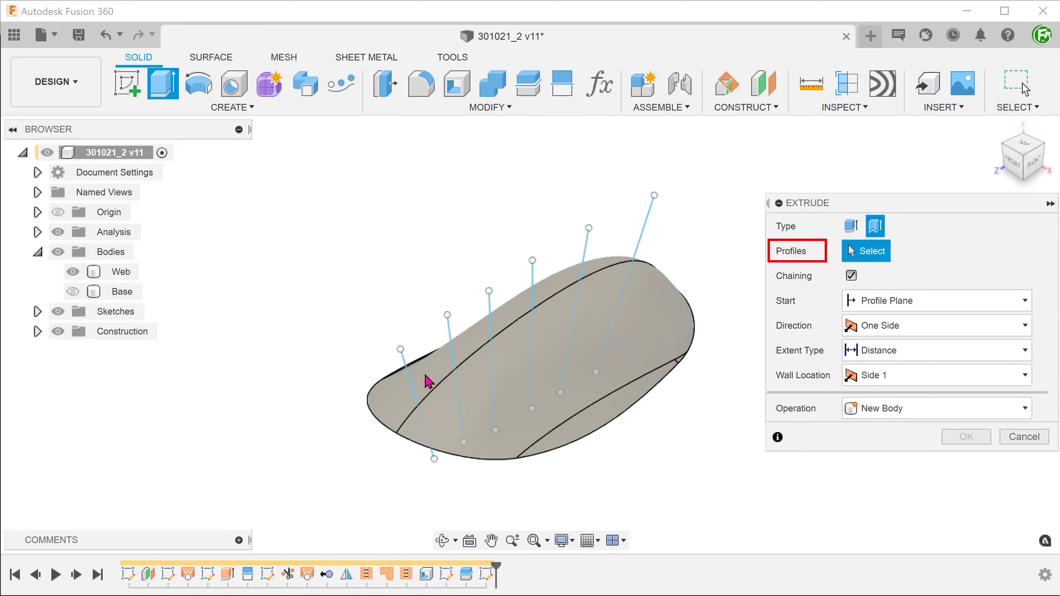
left_click(415, 389)
left_click(455, 368)
left_click(490, 317)
left_click(532, 278)
left_click(585, 250)
left_click(647, 219)
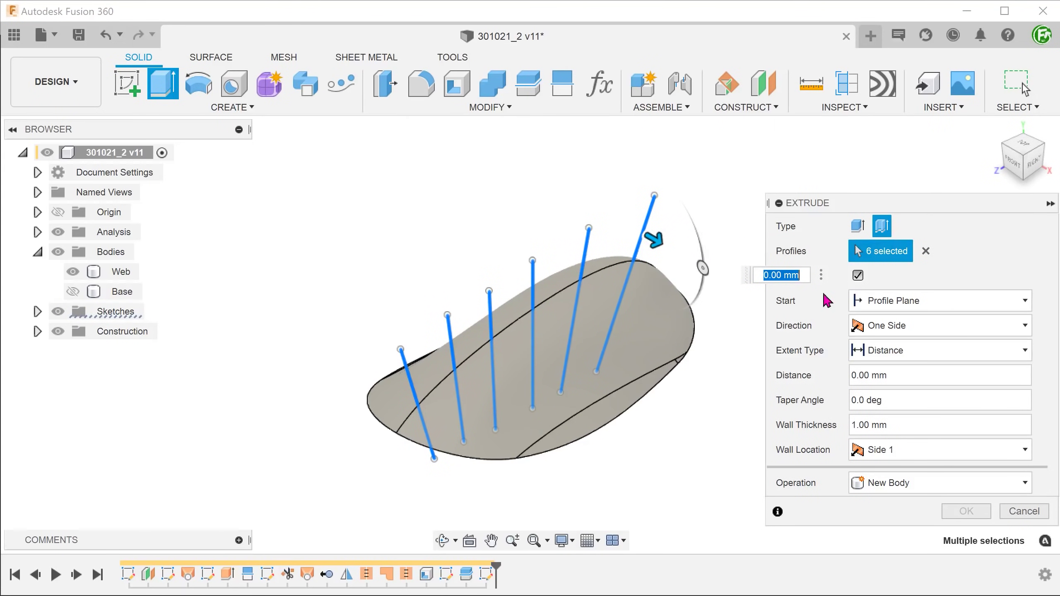
left_click(885, 326)
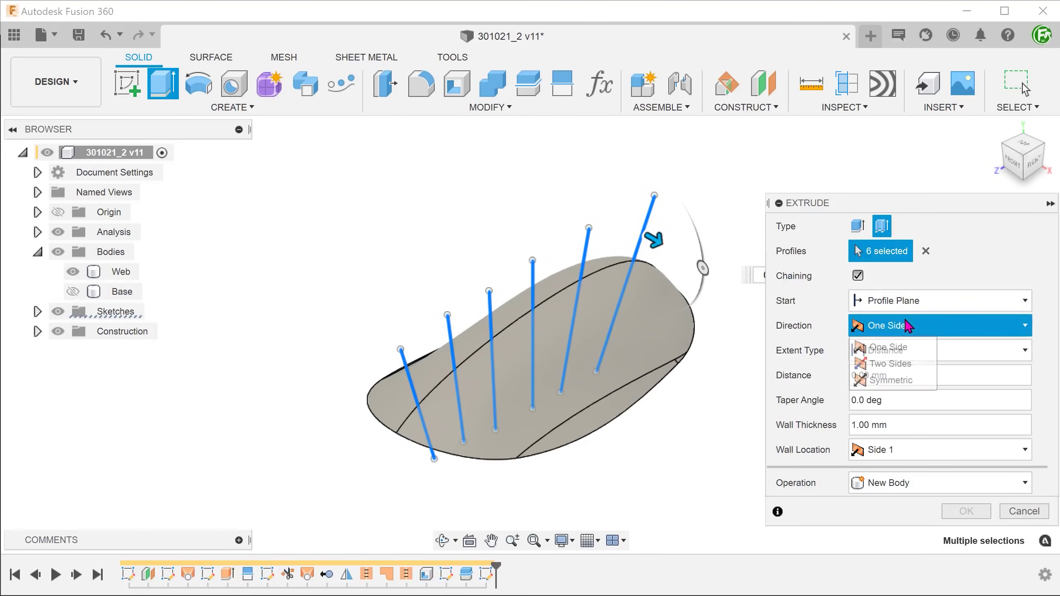
left_click(918, 381)
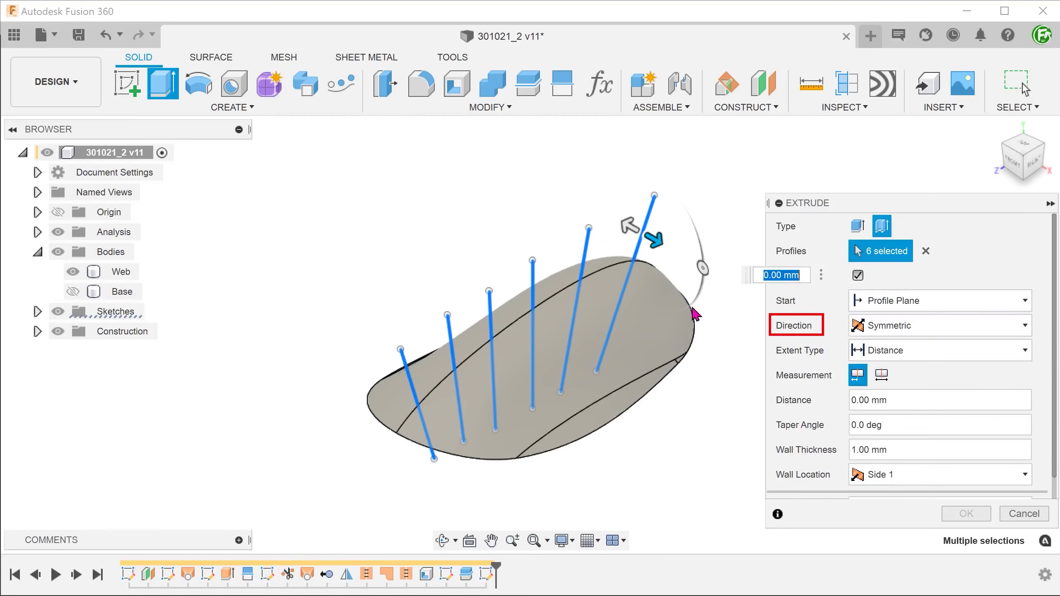
left_click_drag(655, 243, 696, 280)
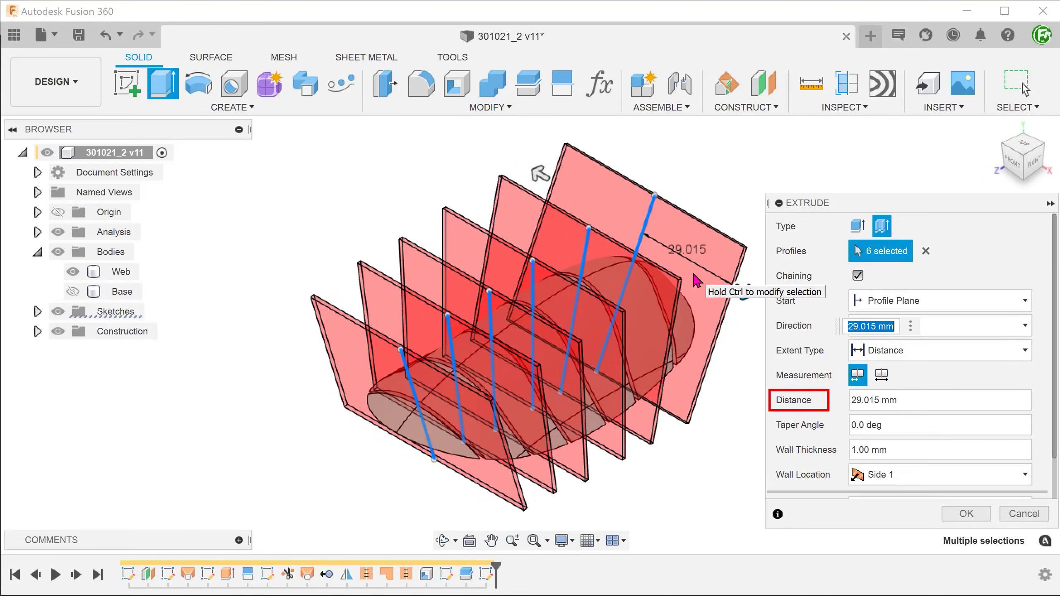
middle_click_drag(692, 270, 686, 424, "shift")
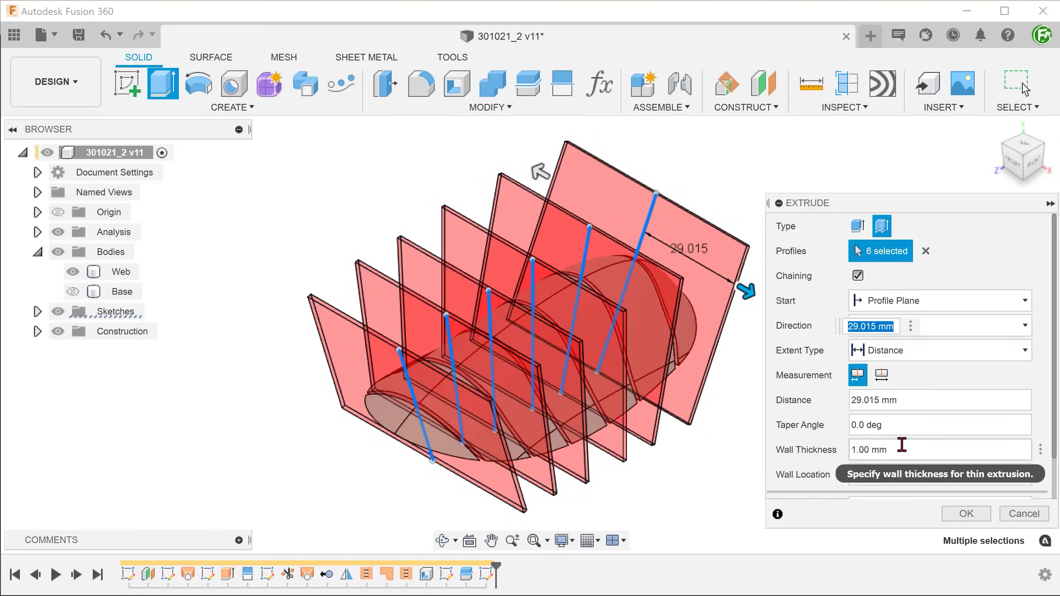
Set 2 mm centered wall thickness and New Body, creating ribs Body11–Body16.
left_click(844, 450)
type("2")
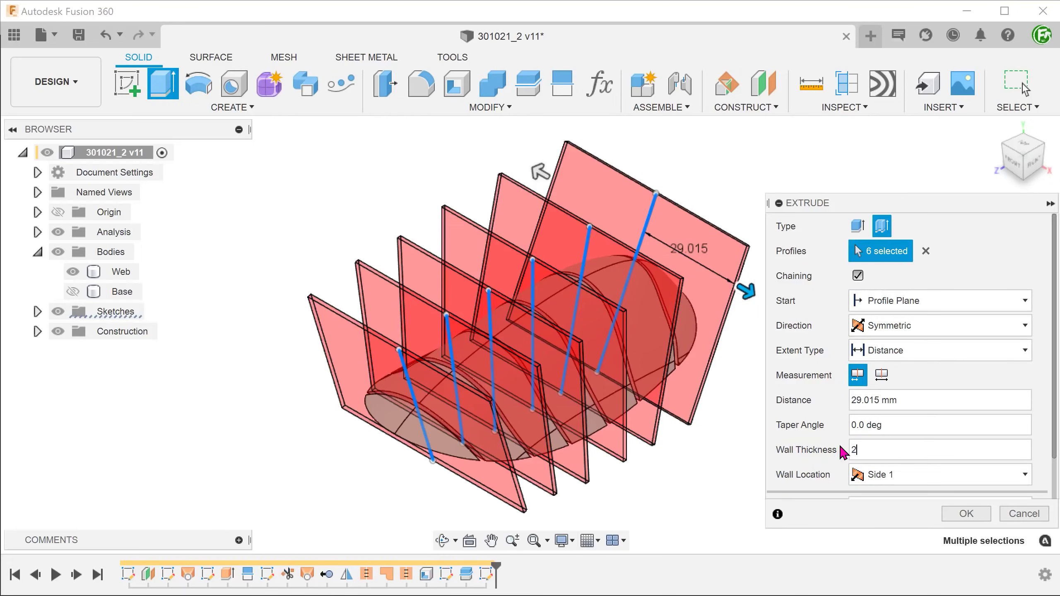
left_click(908, 474)
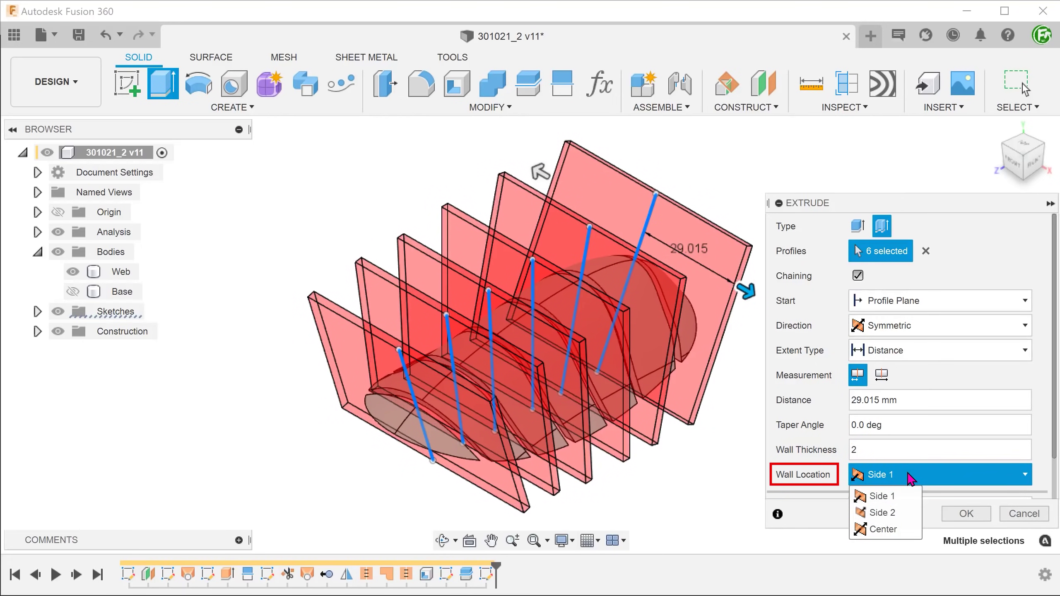
left_click(904, 531)
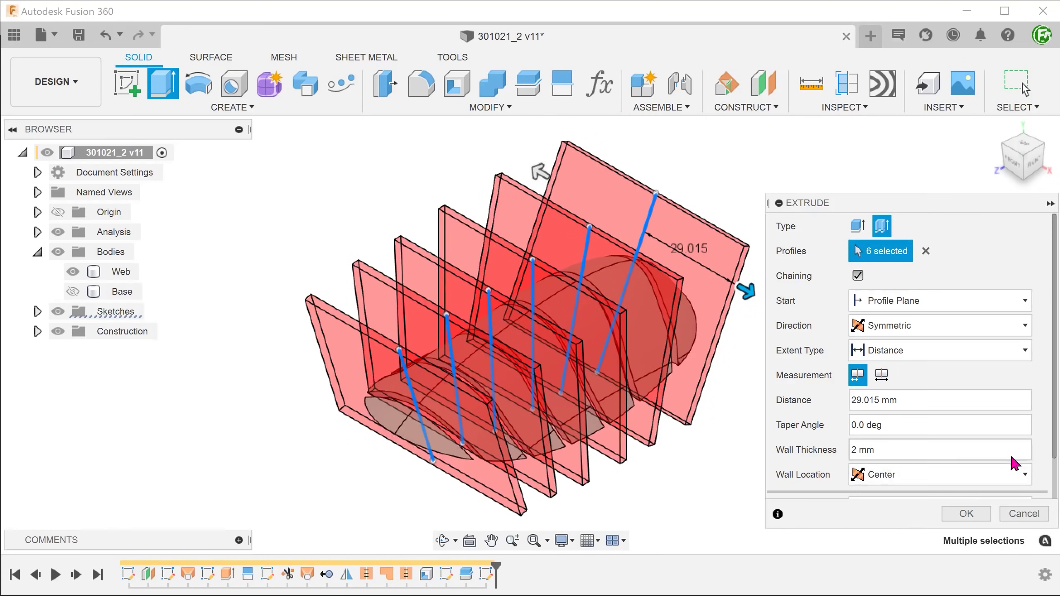
scroll(1052, 459, "down", 2)
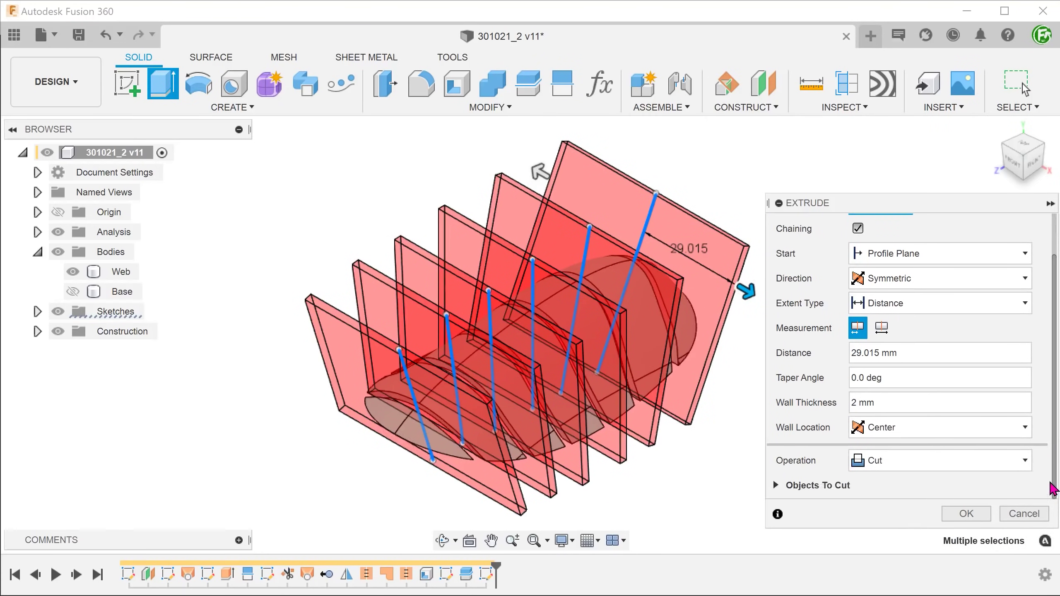
left_click(935, 461)
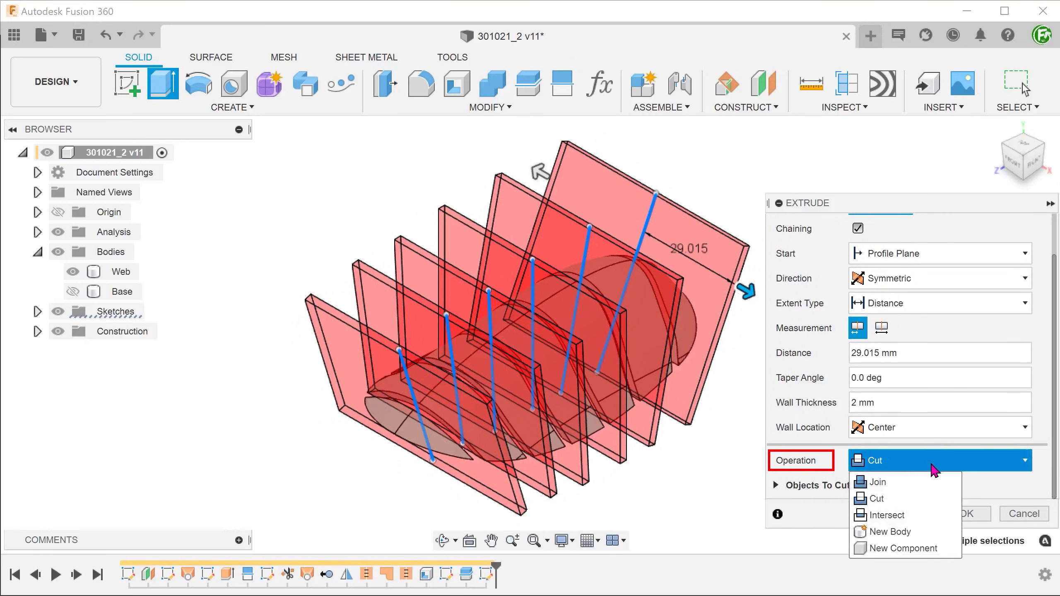
left_click(925, 534)
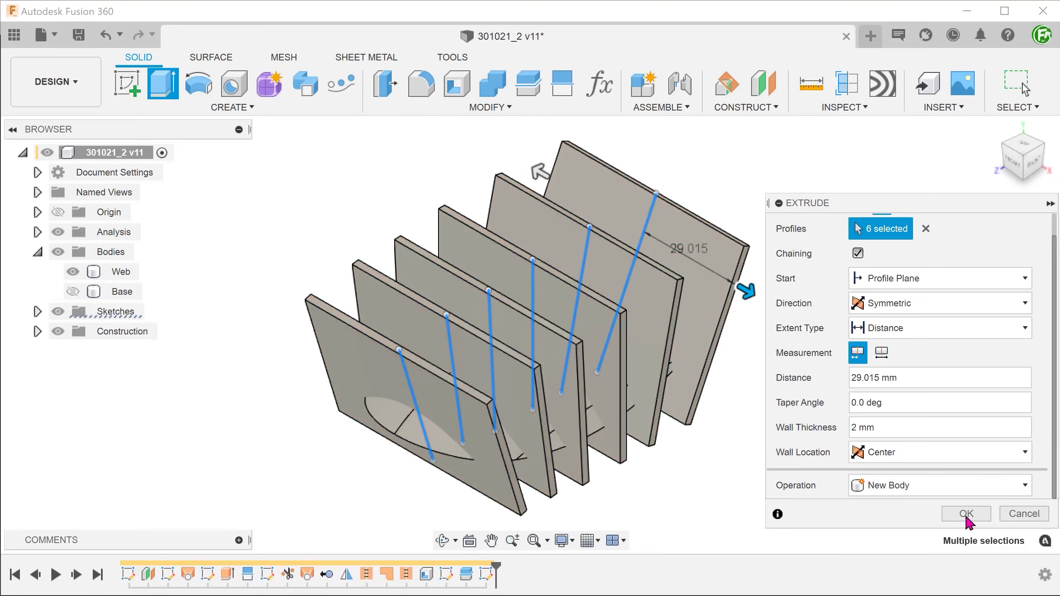
left_click(966, 514)
right_click(772, 477)
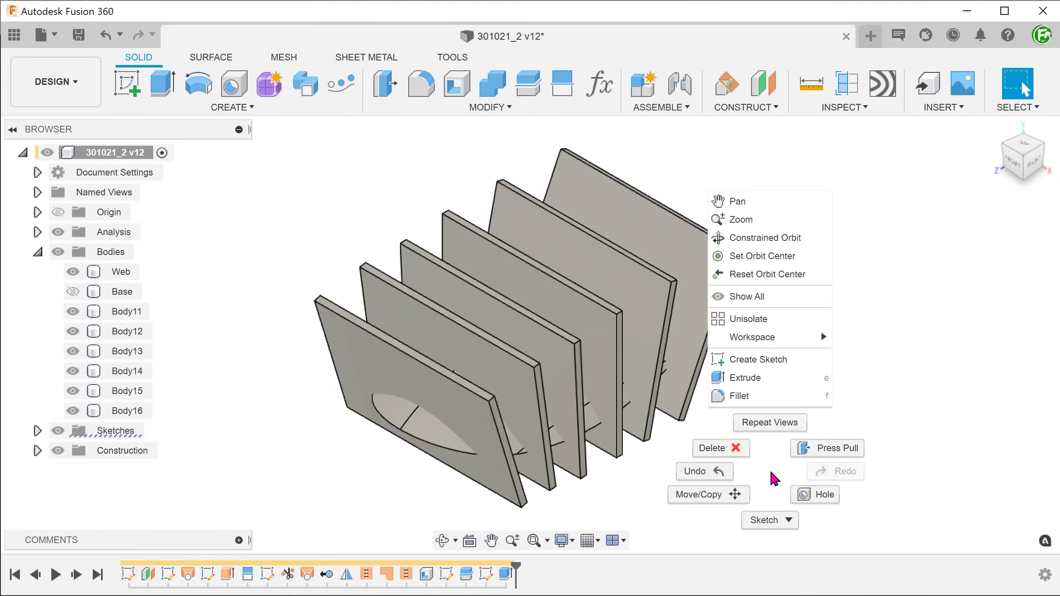
Start a sketch on the XY plane and draw a vertical line and a slanted line across the ribs.
left_click(812, 359)
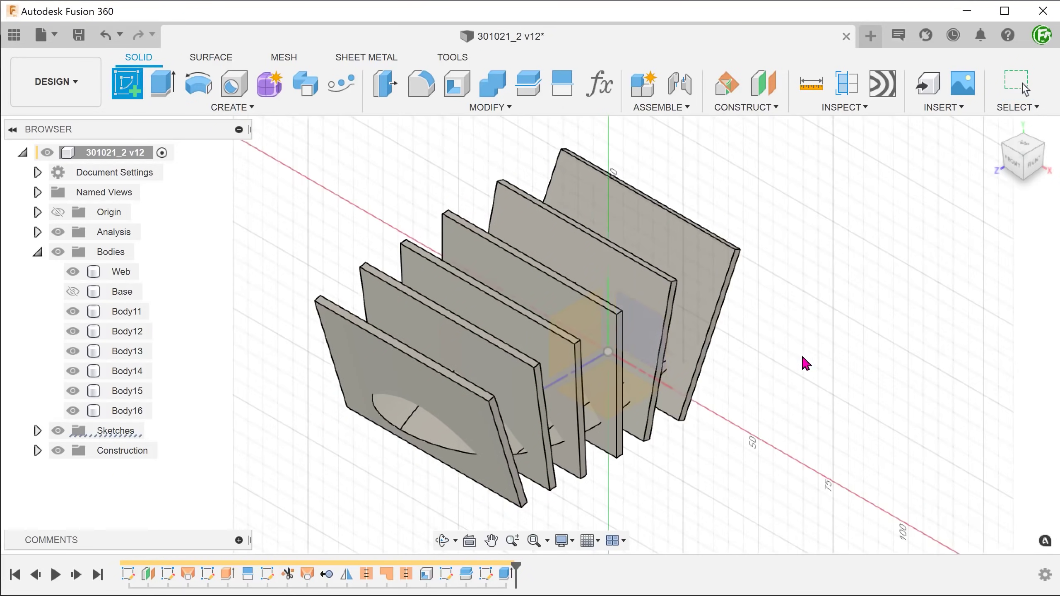
left_click(646, 351)
left_click(661, 426)
key("l")
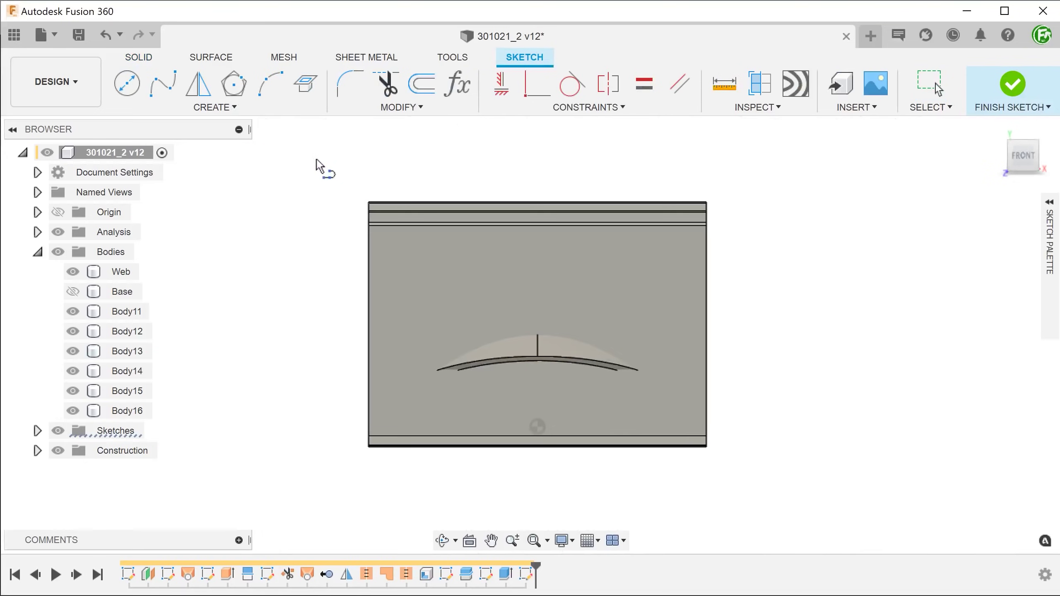
left_click(537, 177)
double_click(537, 475)
left_click(450, 166)
double_click(499, 475)
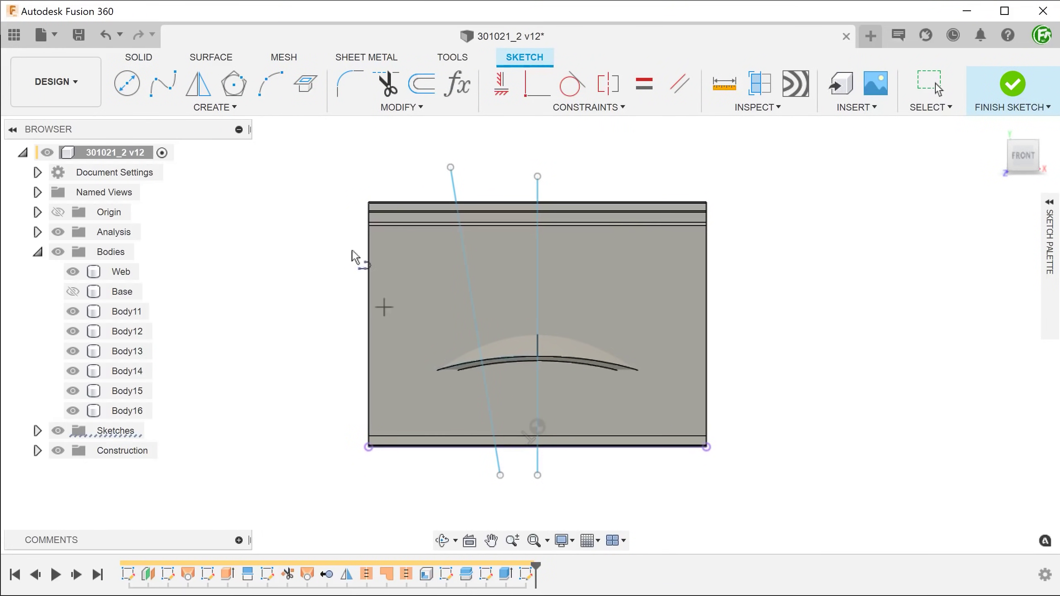
Mirror the slanted line about the vertical line to get a symmetric pair.
left_click(198, 82)
left_click(467, 271)
left_click(833, 251)
left_click(538, 196)
left_click(945, 280)
middle_click_drag(421, 240, 306, 223, "shift")
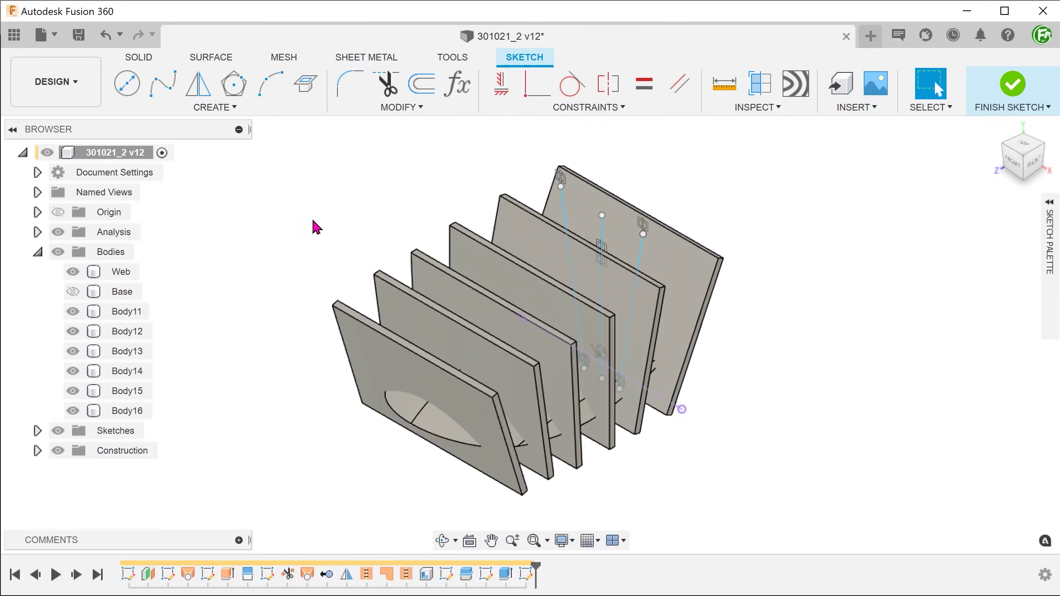
key("e")
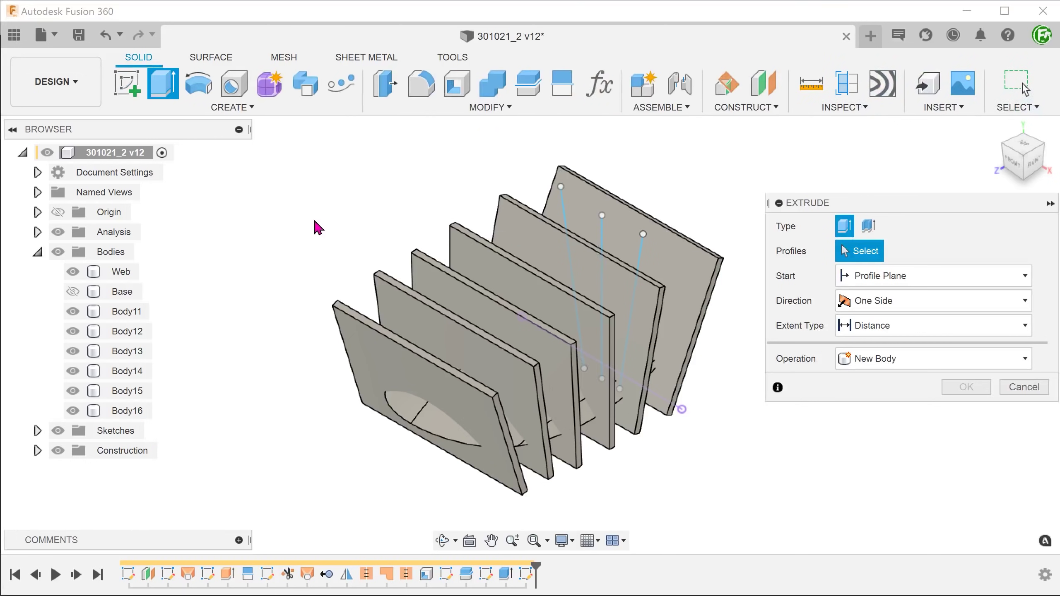
Extrude the three rib lines as a Thin extrusion, Symmetric, 85.643 mm.
left_click(867, 229)
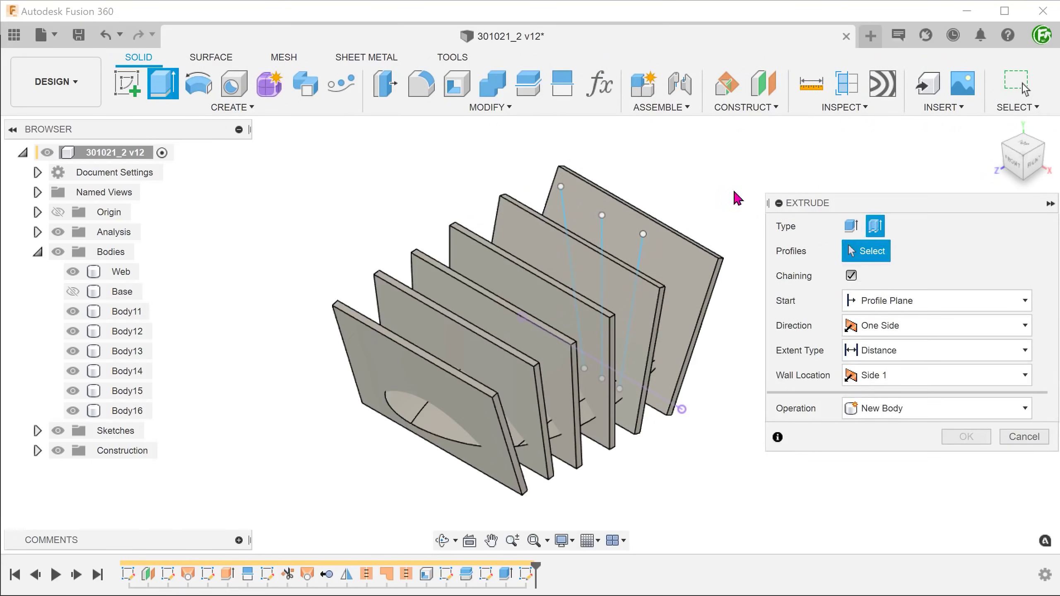
left_click(636, 250)
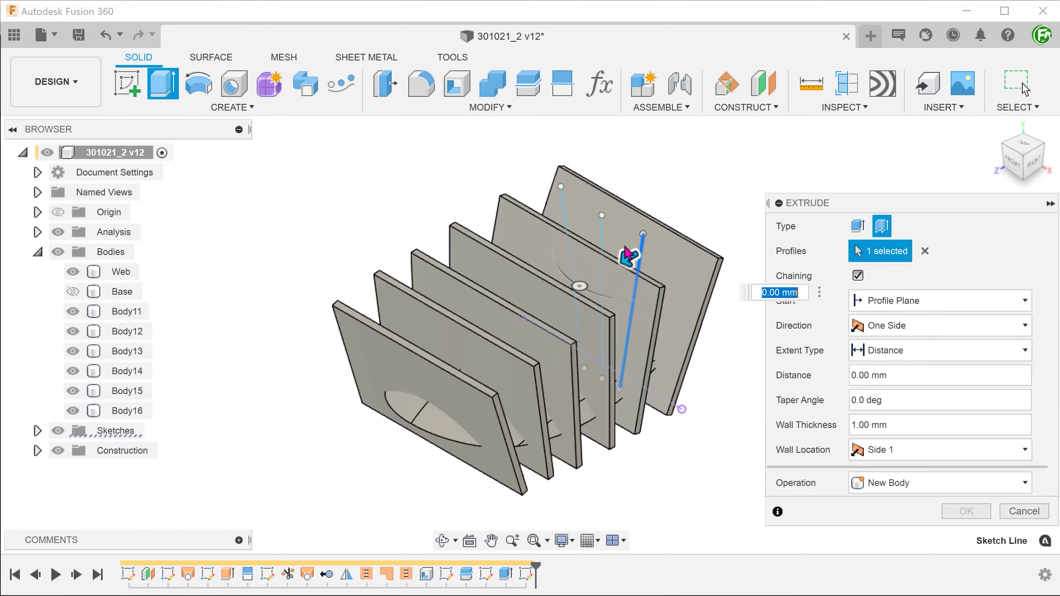
left_click(567, 230)
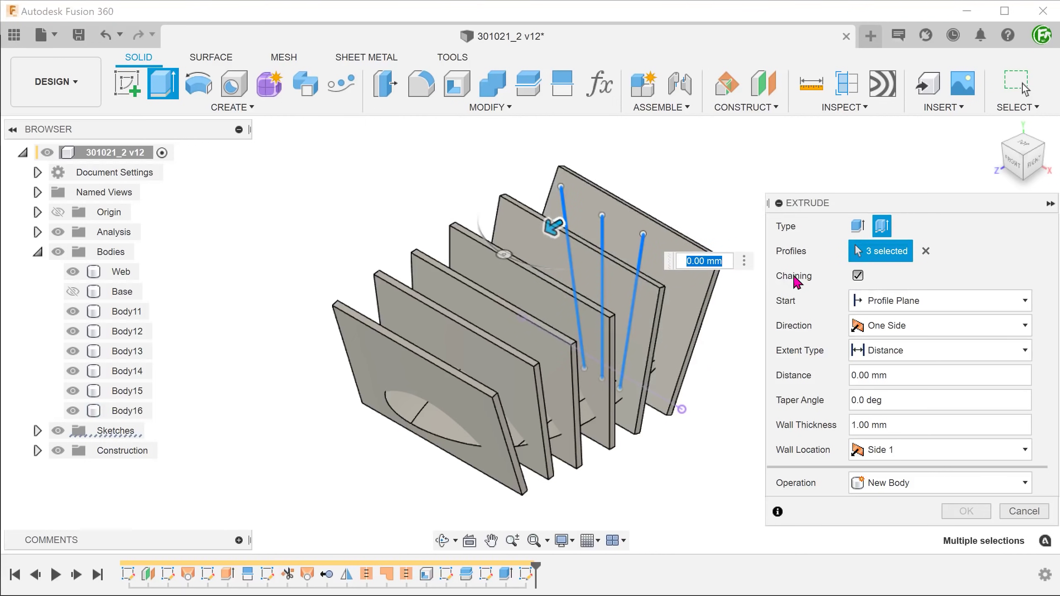
left_click(859, 327)
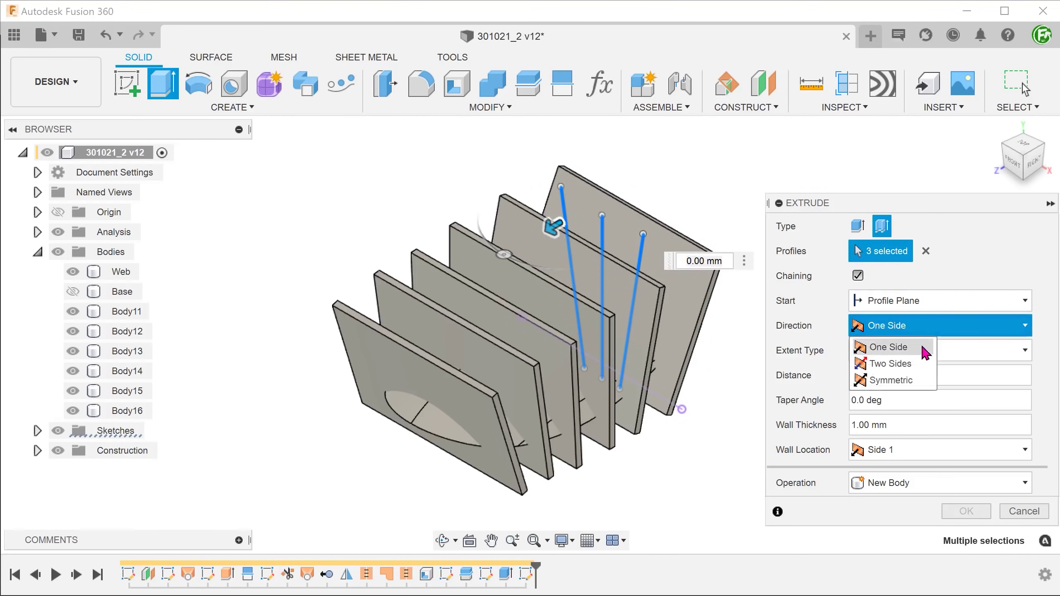
left_click(923, 380)
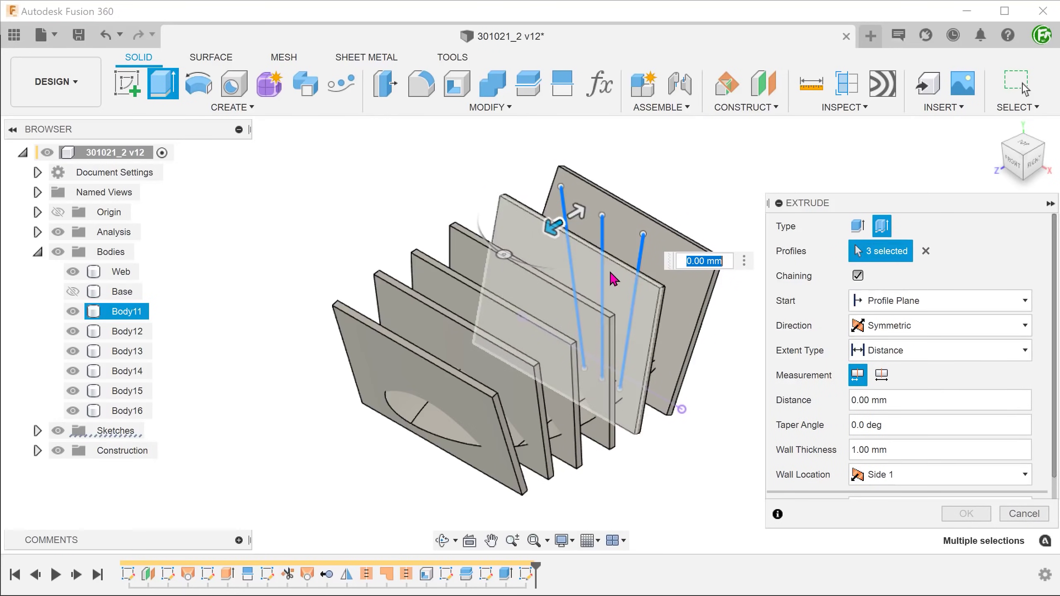
left_click_drag(390, 333, 749, 180)
Give the ribs a 2 mm centered wall, Join operation, hide Web, and confirm.
left_click(854, 450)
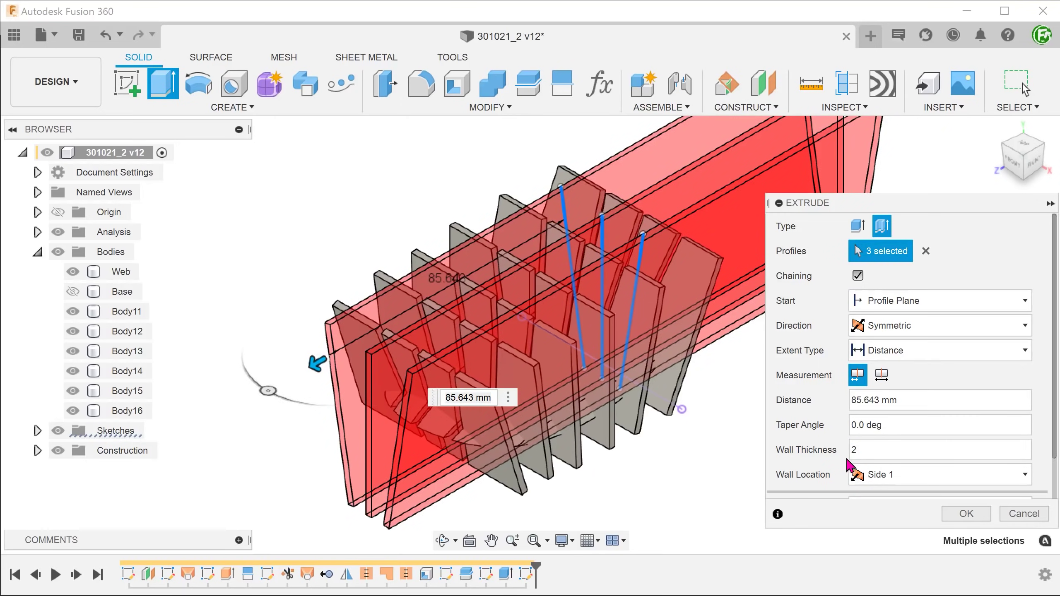
left_click(853, 475)
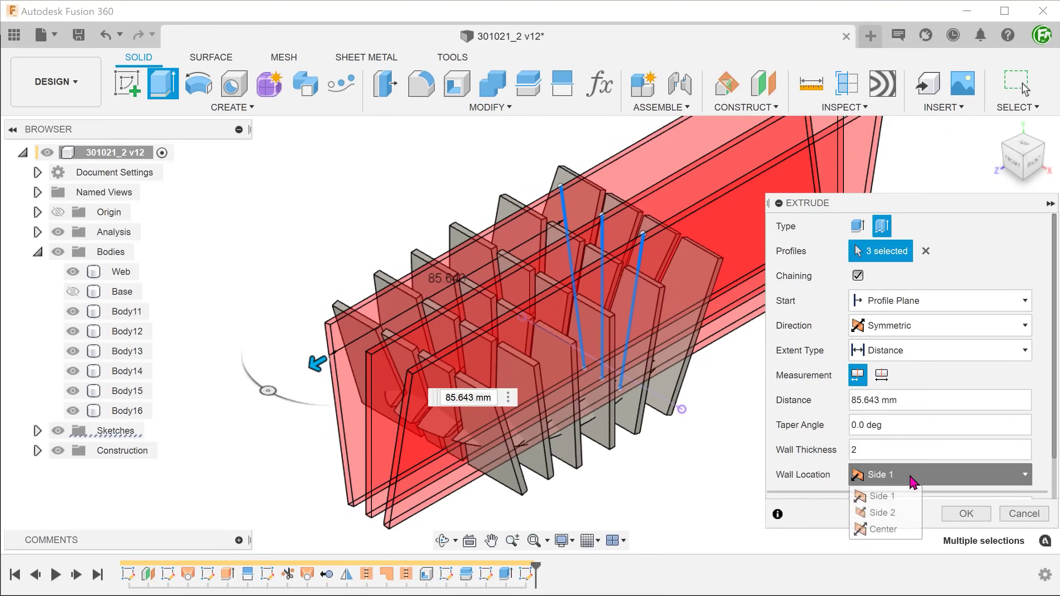
left_click(908, 530)
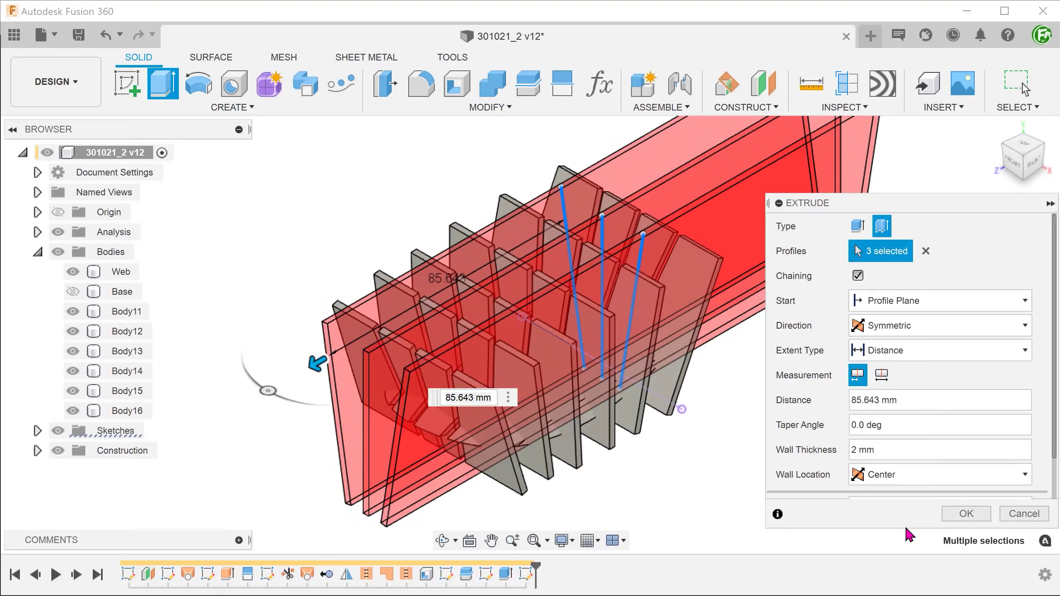
left_click_drag(1056, 445, 1058, 497)
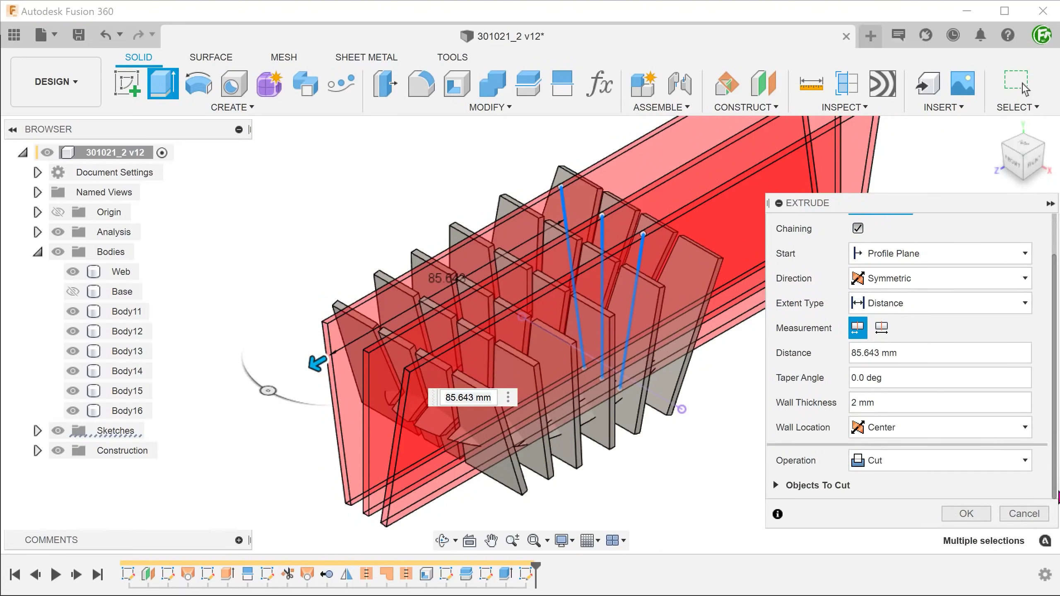
left_click(913, 462)
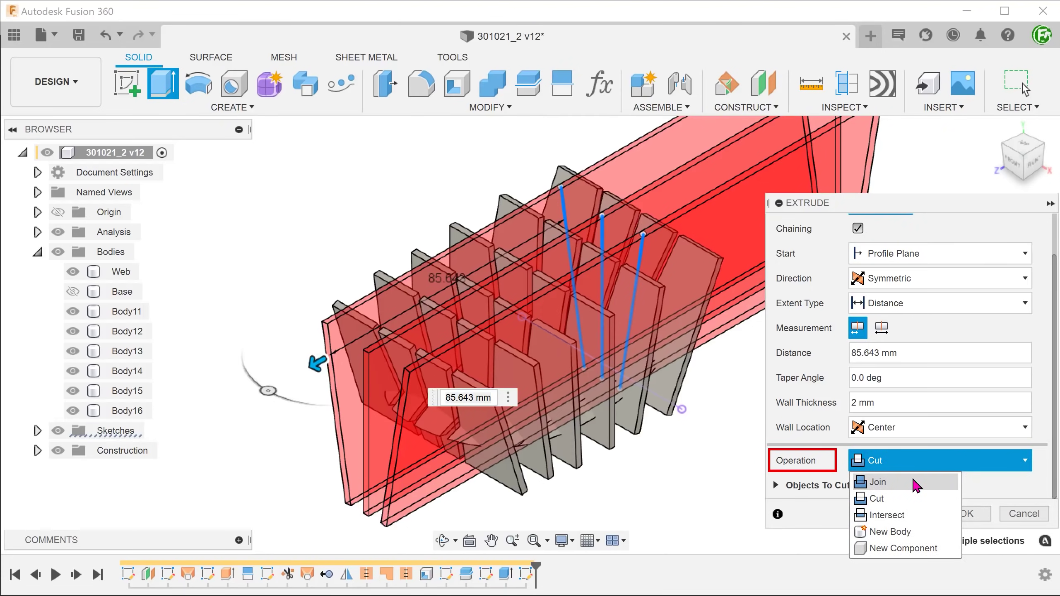
left_click(915, 485)
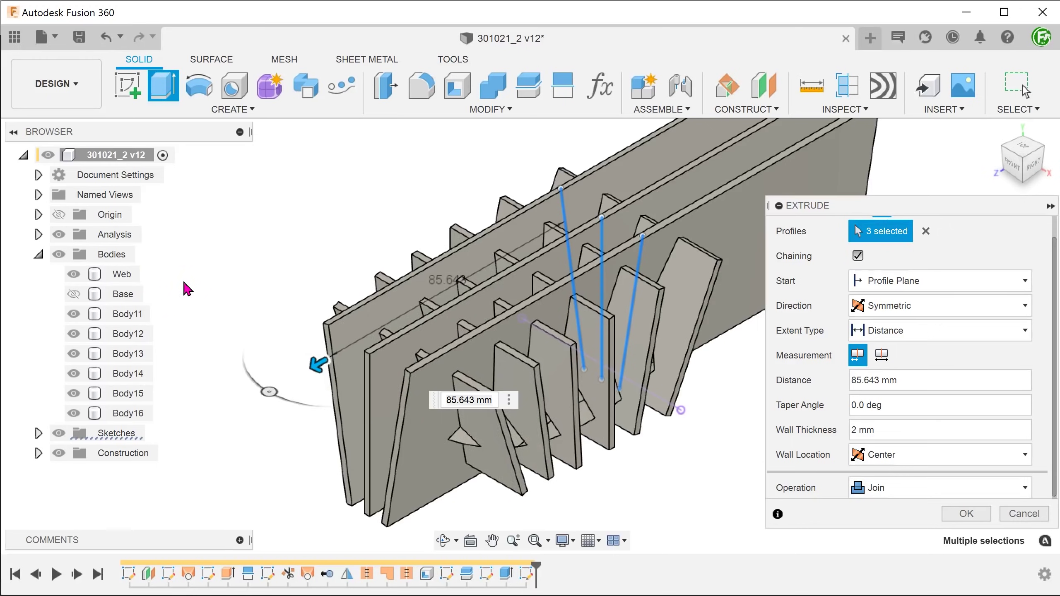
left_click(74, 274)
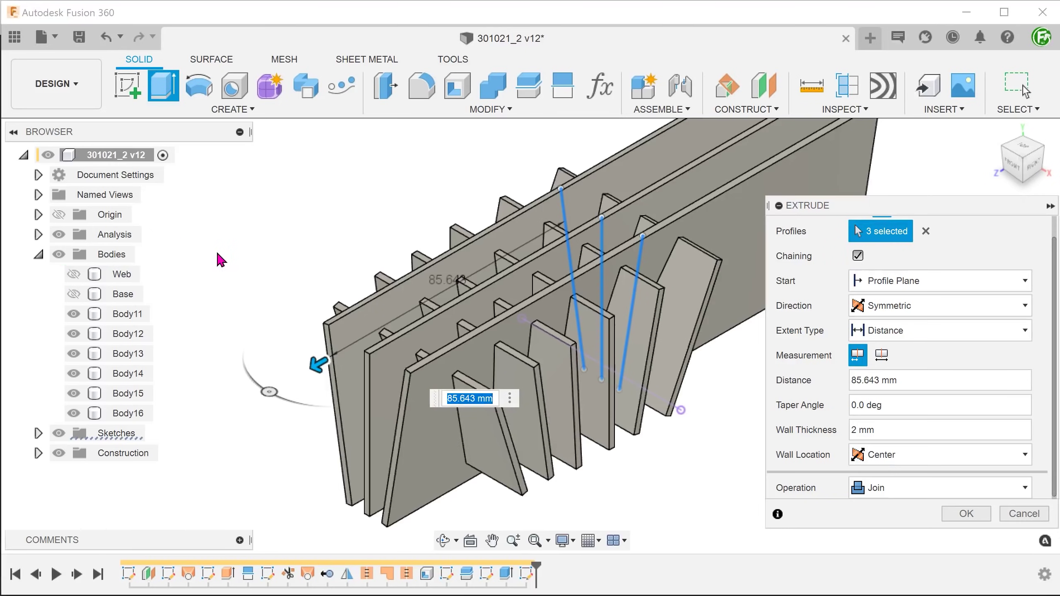
left_click(965, 514)
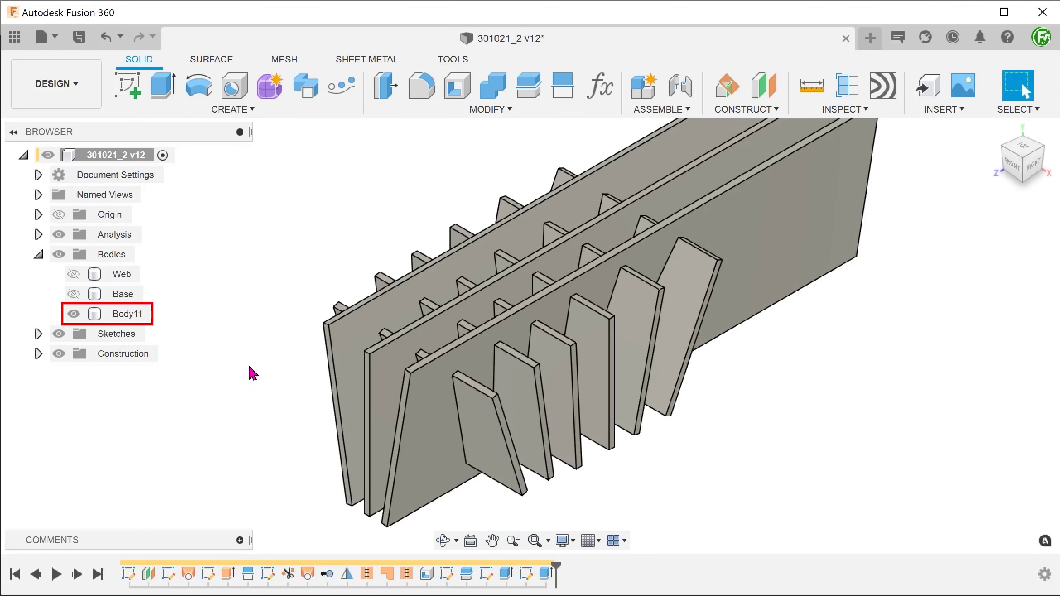
Inspect Body11 and Web in the browser, then unhide the Web body.
left_click(124, 313)
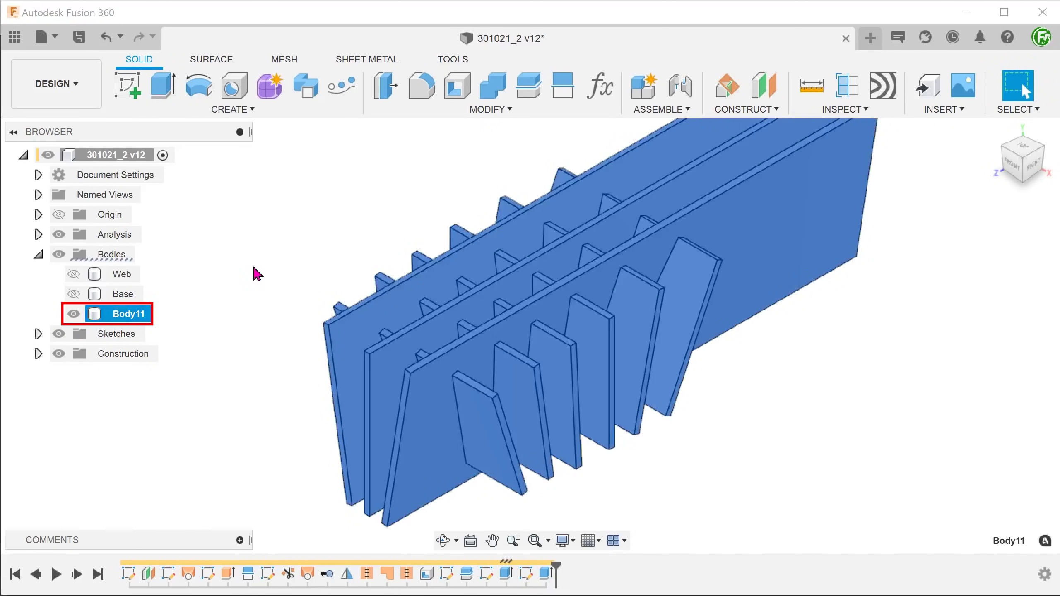
left_click(258, 274)
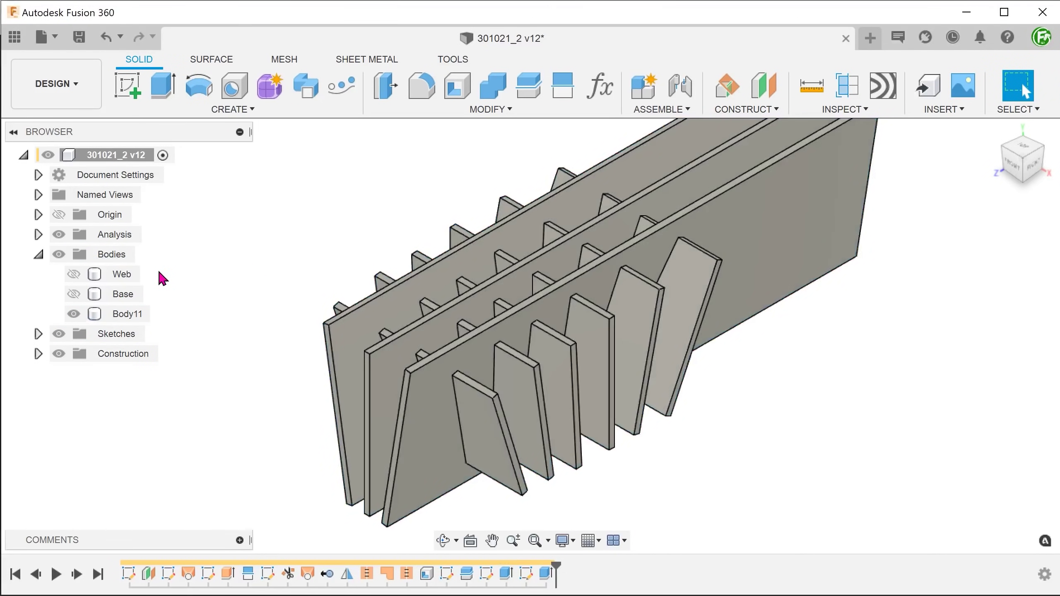
left_click(121, 274)
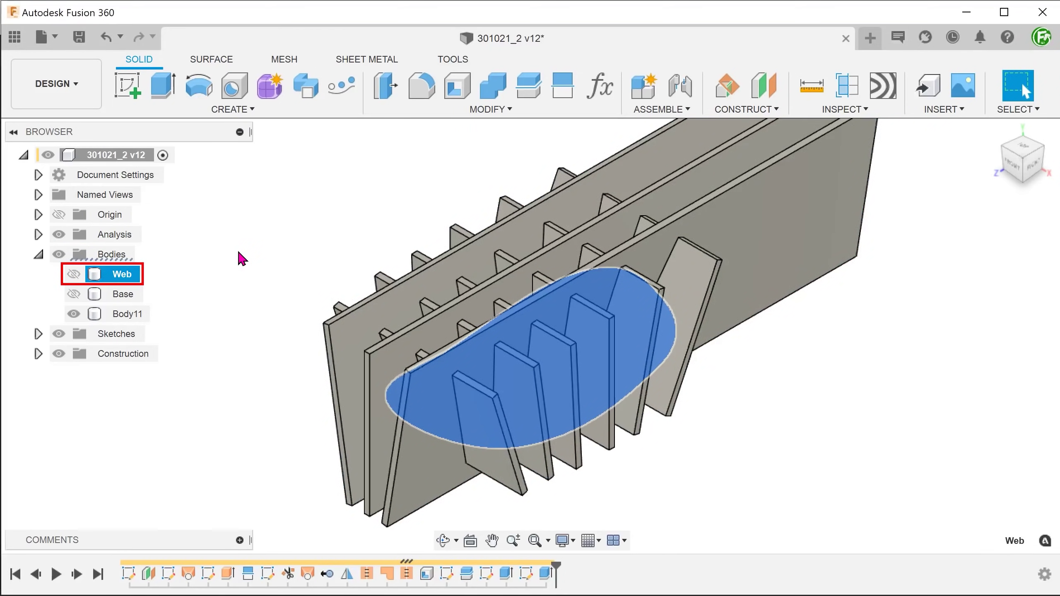
key("Escape")
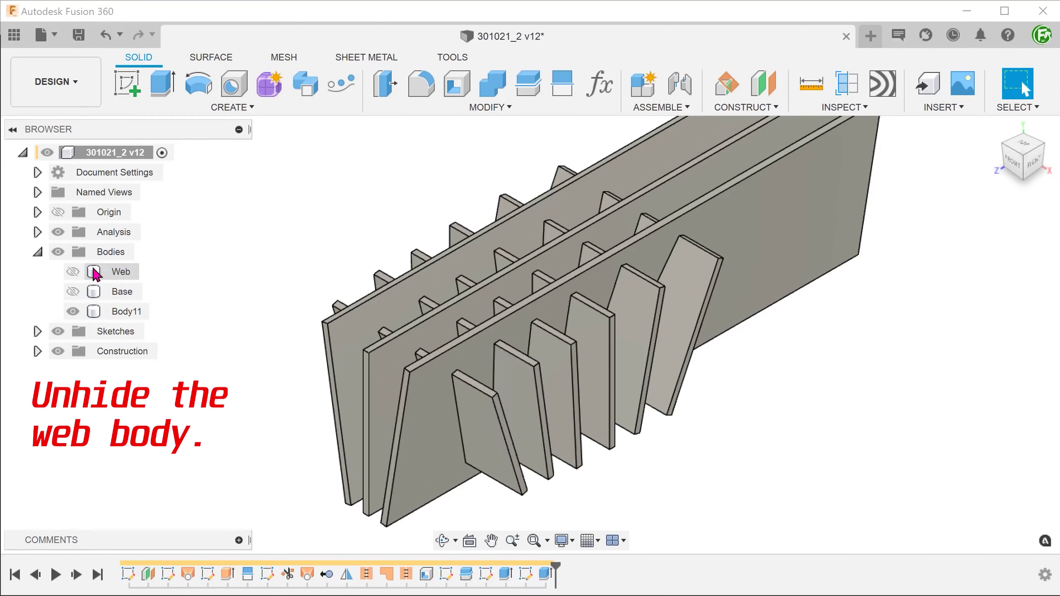
left_click(73, 274)
Combine with Web as target and Body11 as tool using Intersect.
left_click(437, 109)
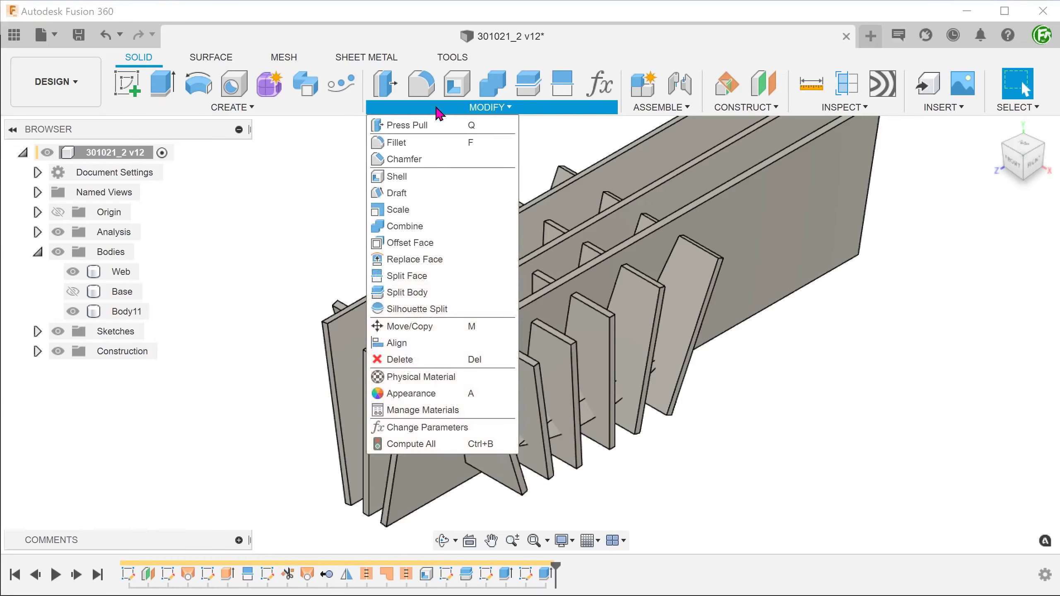
left_click(436, 231)
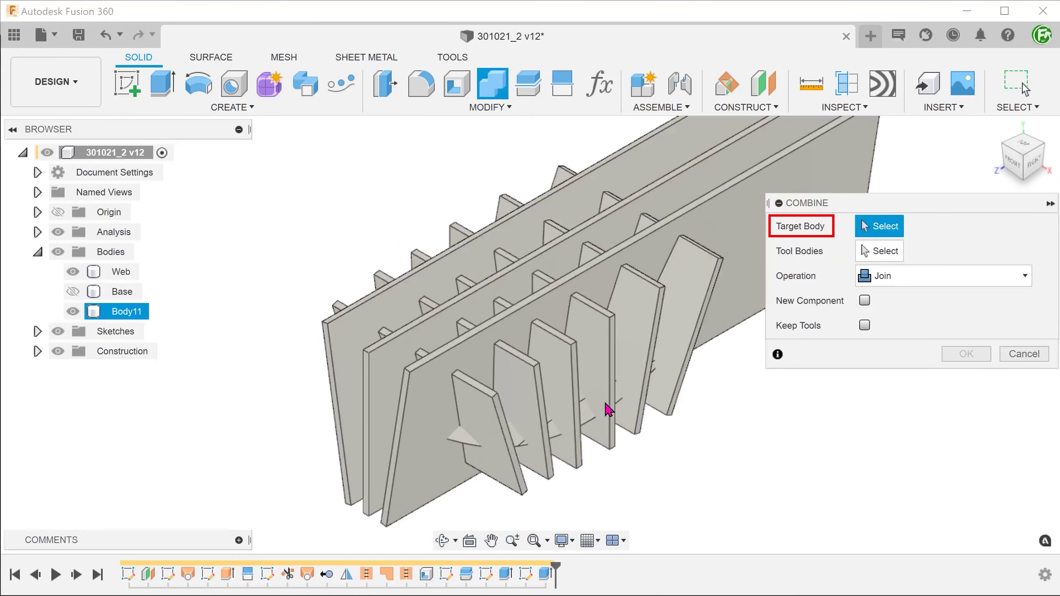
left_click(588, 407)
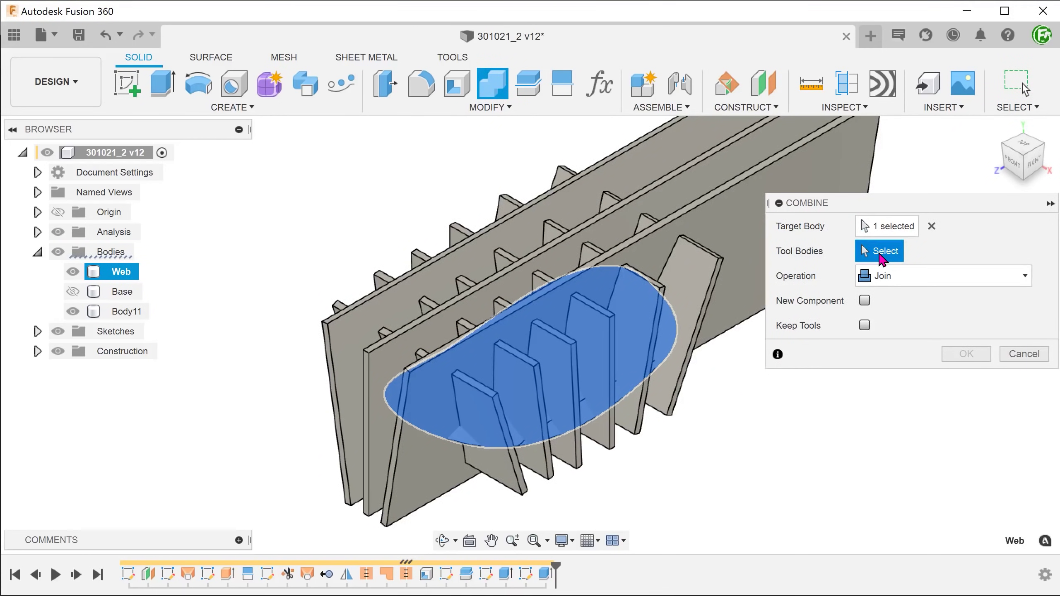
left_click(722, 235)
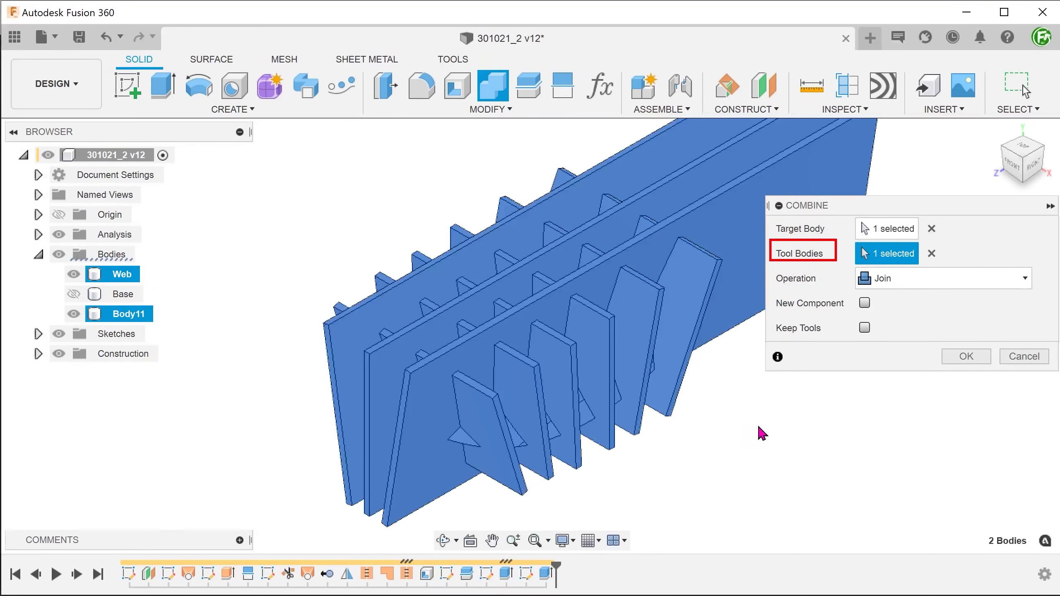
left_click(912, 282)
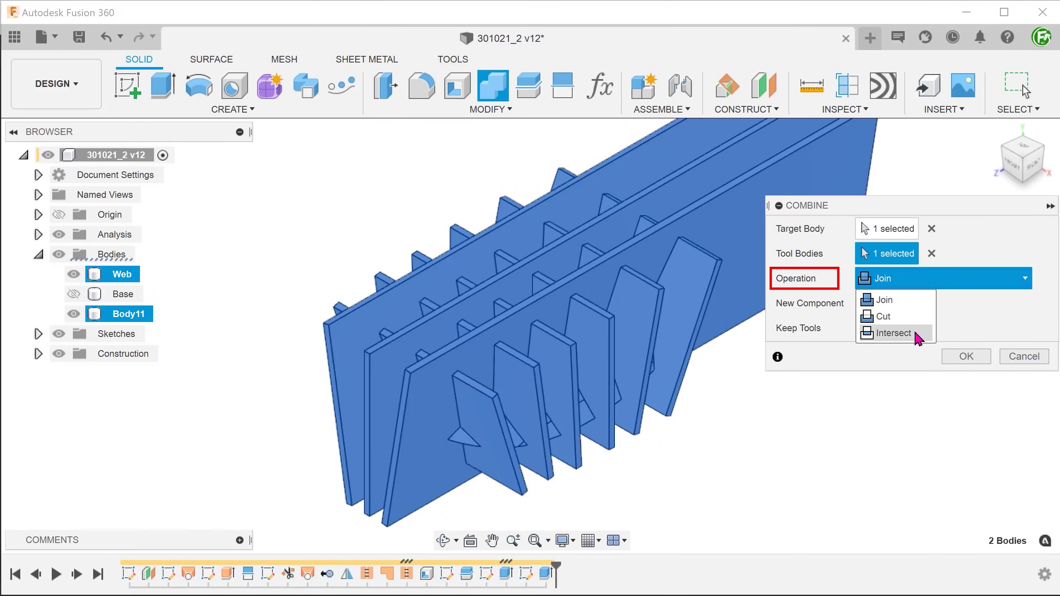
left_click(893, 333)
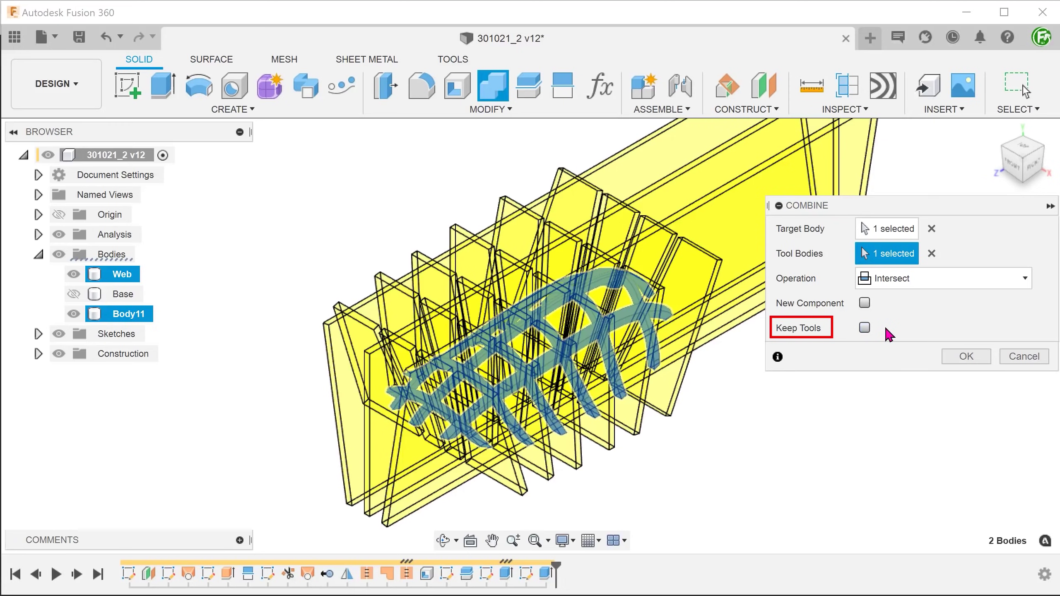
left_click(959, 355)
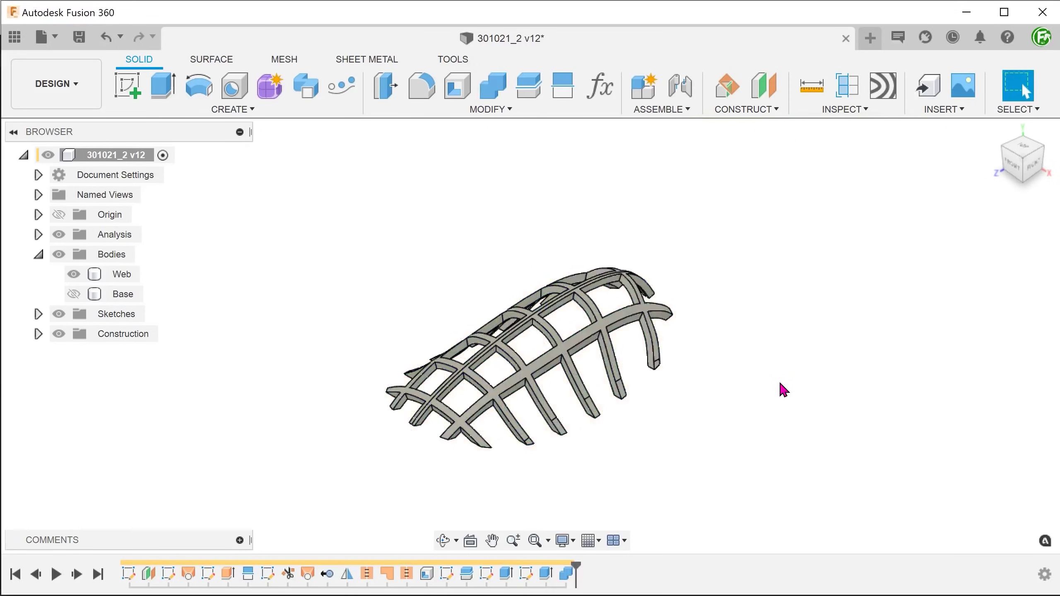
Unhide the Base body and view the lattice sitting inside its tapered shell.
left_click(72, 292)
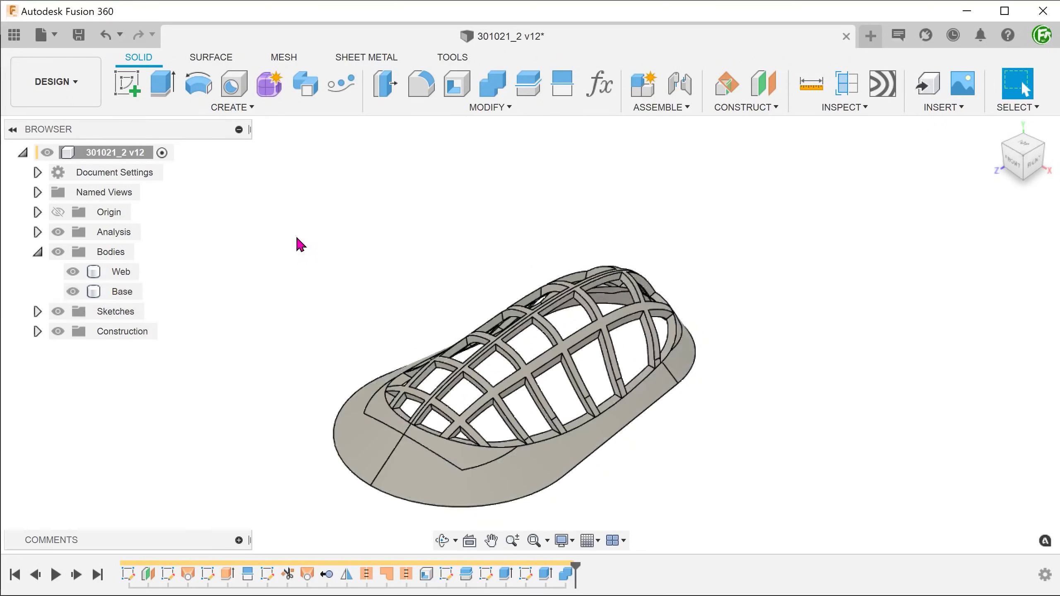
middle_click_drag(301, 245, 301, 245, "shift")
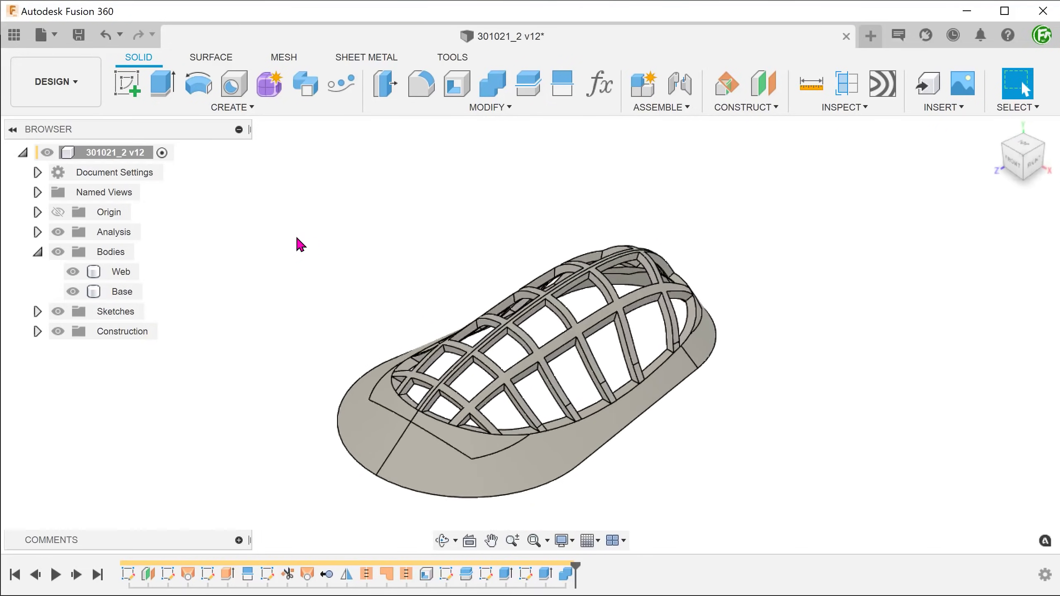
left_click(467, 109)
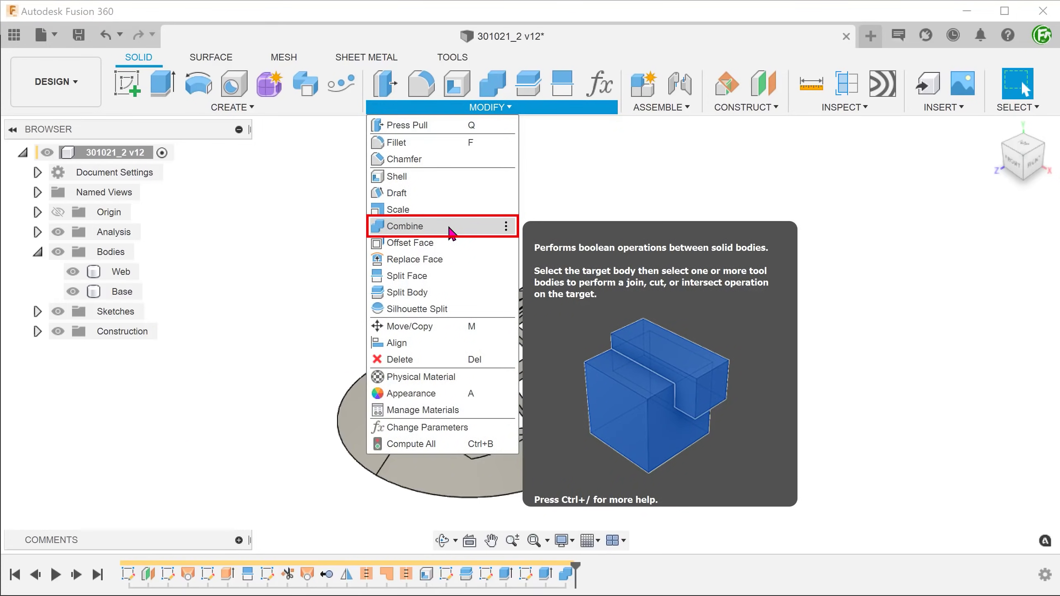
Combine Web as target with Base as tool using the Join operation.
left_click(451, 232)
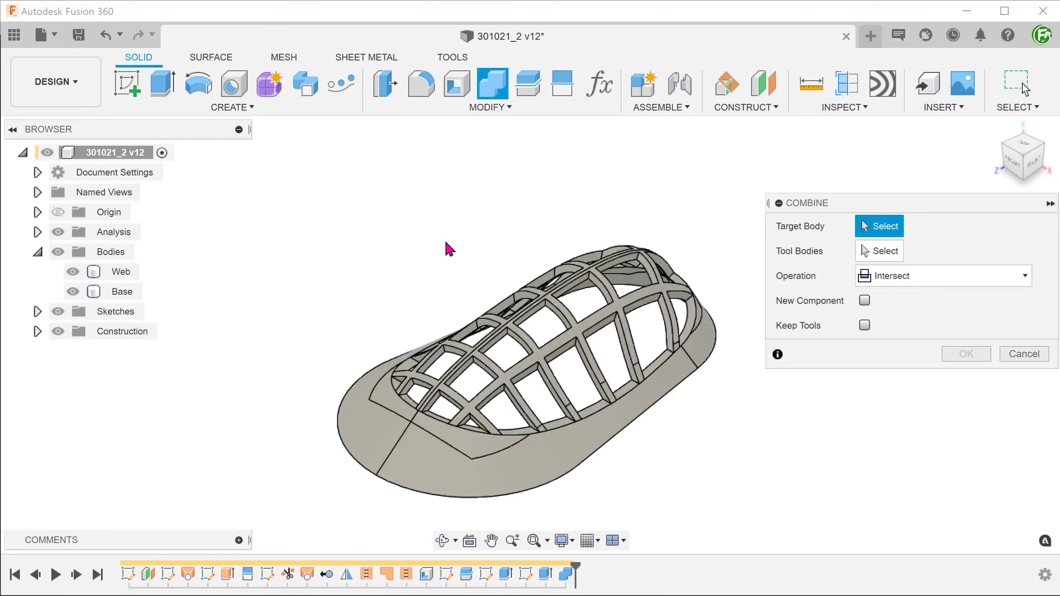
left_click(572, 342)
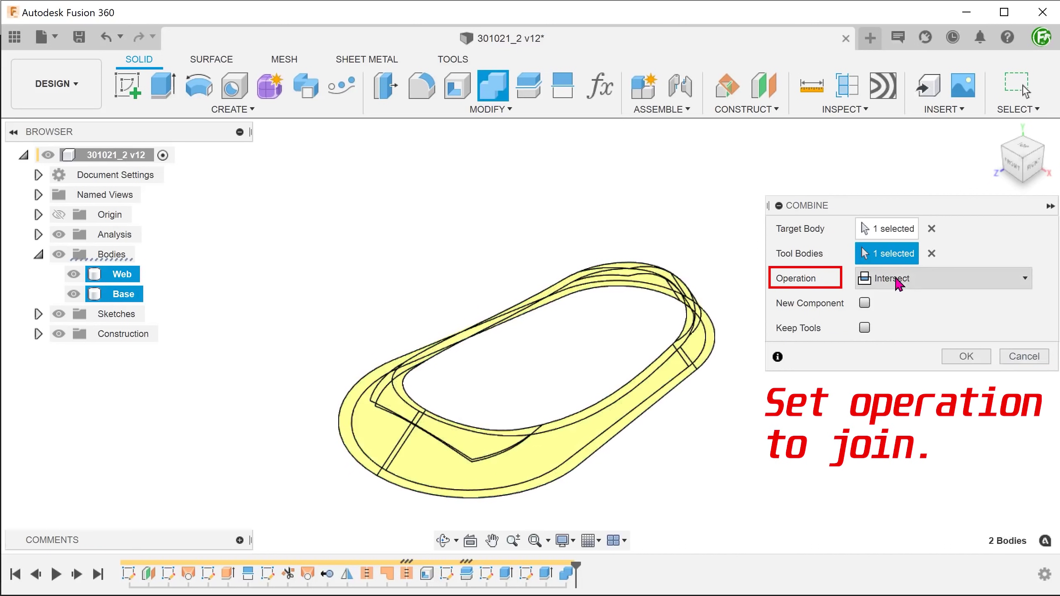
left_click(896, 281)
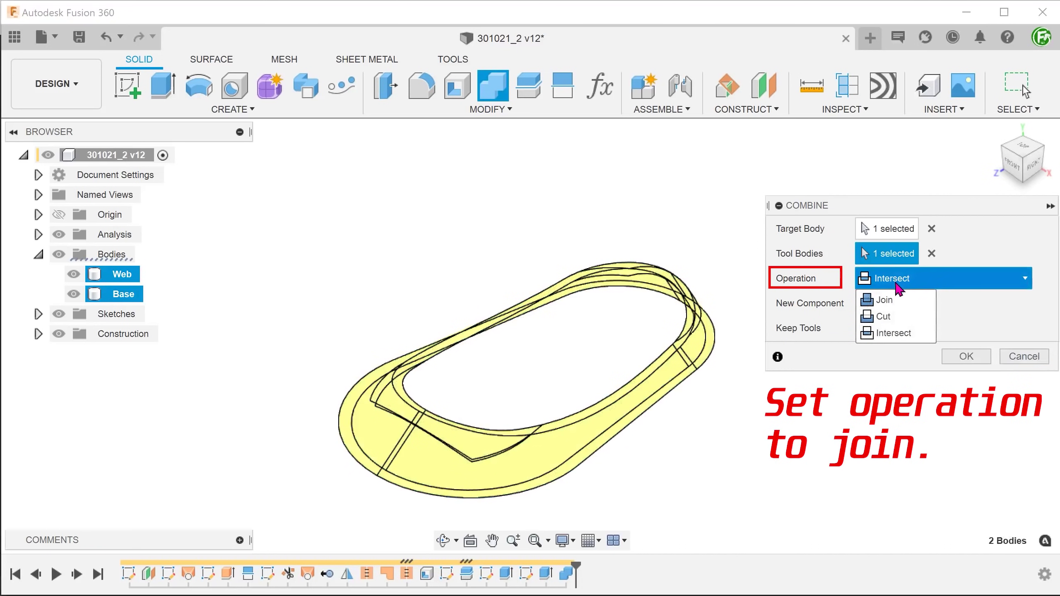
left_click(918, 300)
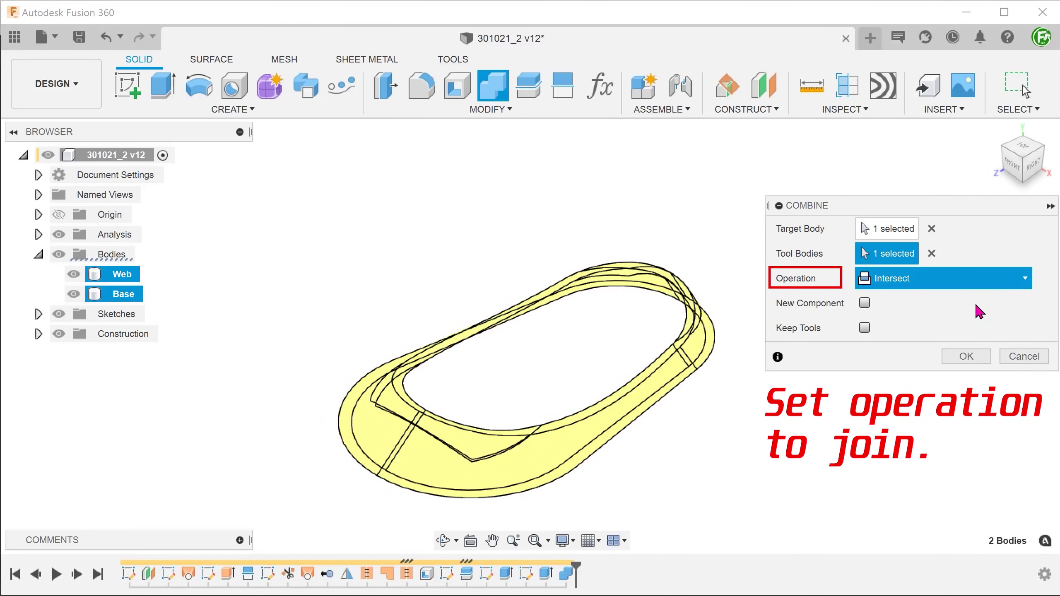
left_click(968, 357)
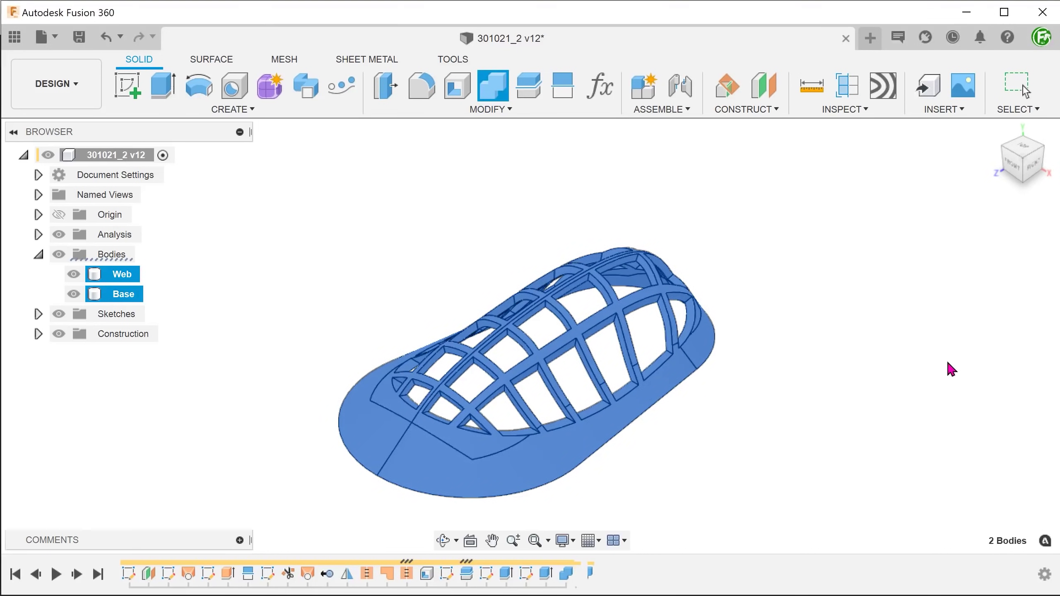